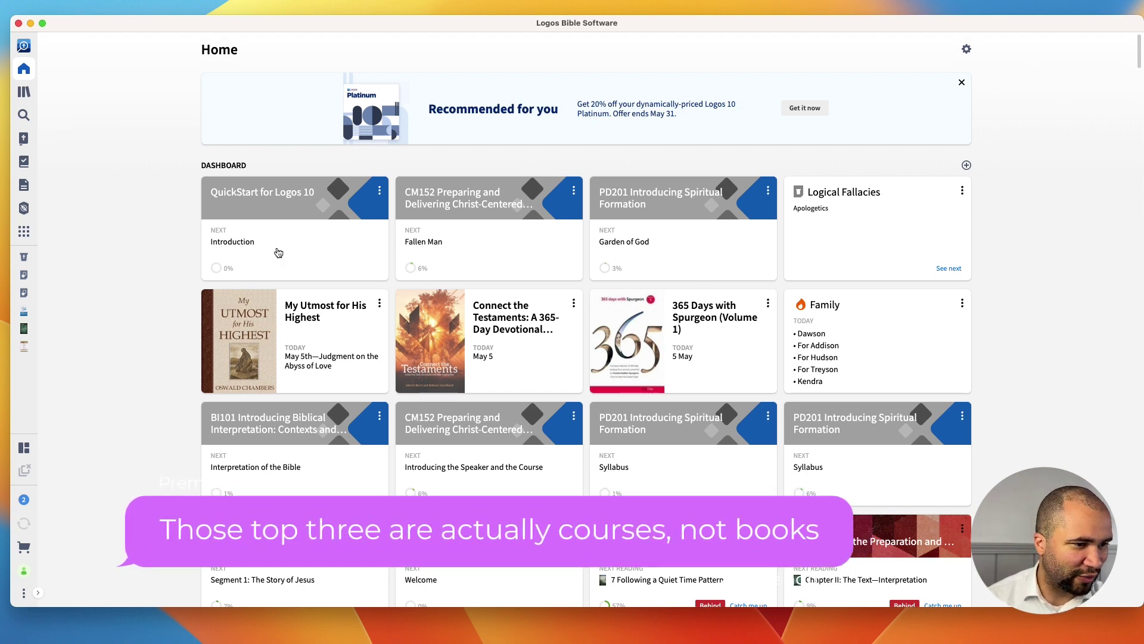
# Step: Open the King James Version from the sidebar and move it into the left pane
pyautogui.scroll(-1, 659, 267)
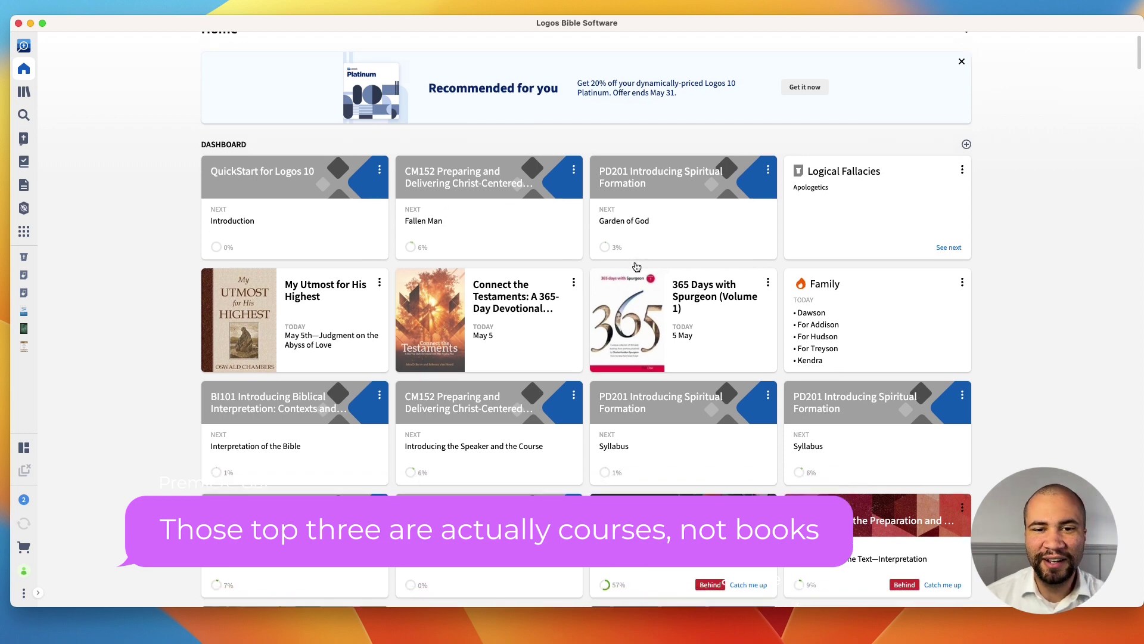
pyautogui.scroll(-1, 821, 218)
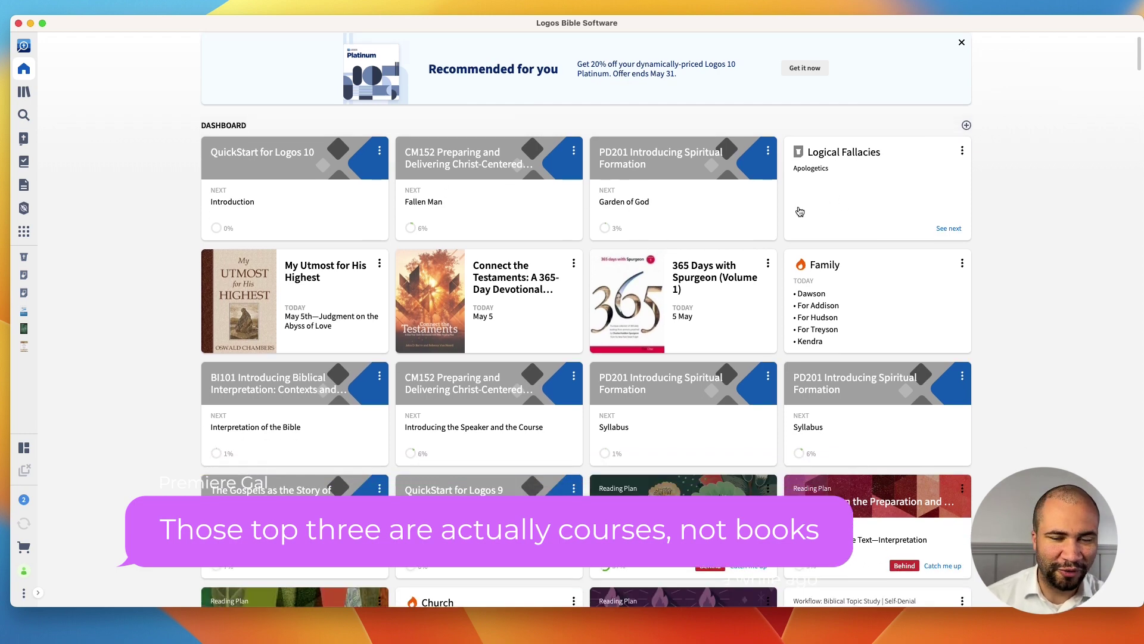
pyautogui.scroll(-3, 859, 173)
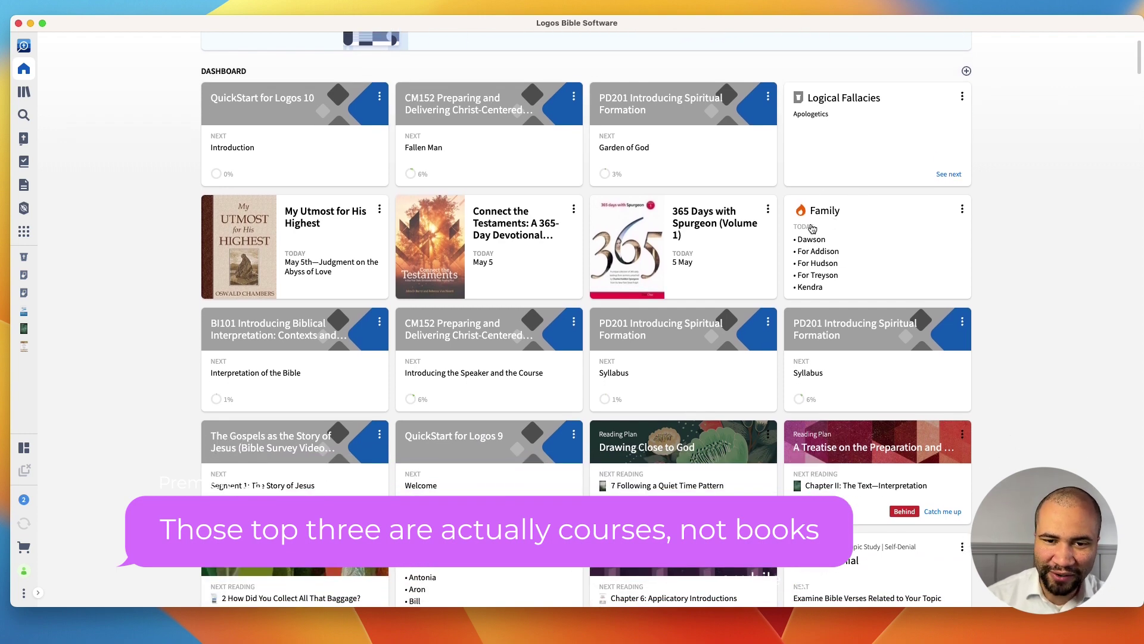
pyautogui.scroll(-2, 775, 304)
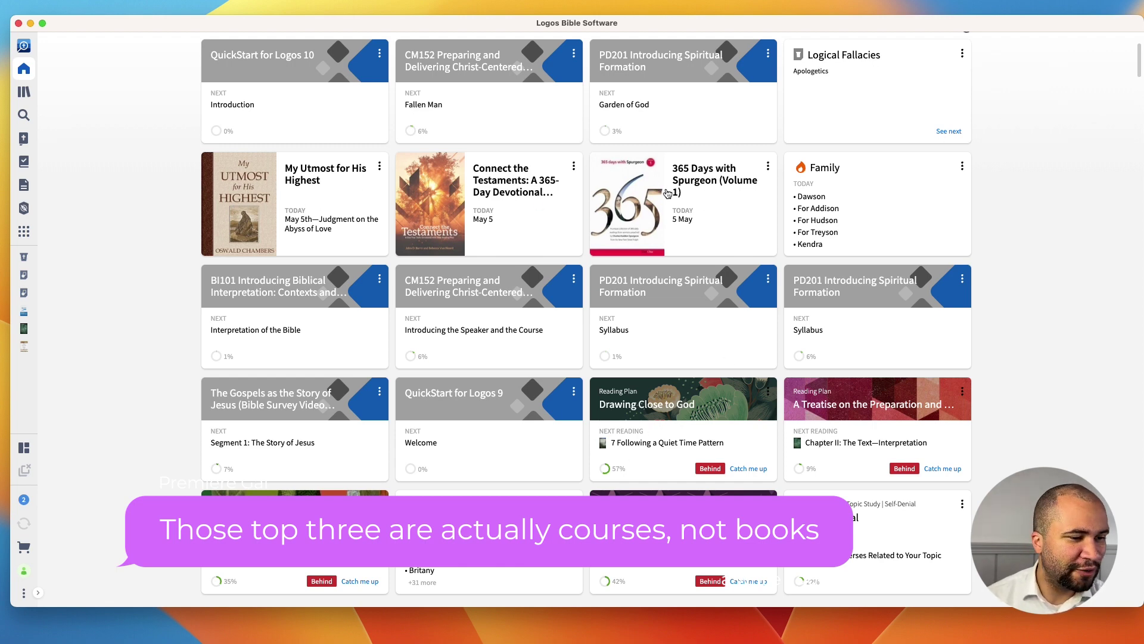
pyautogui.scroll(-8, 700, 236)
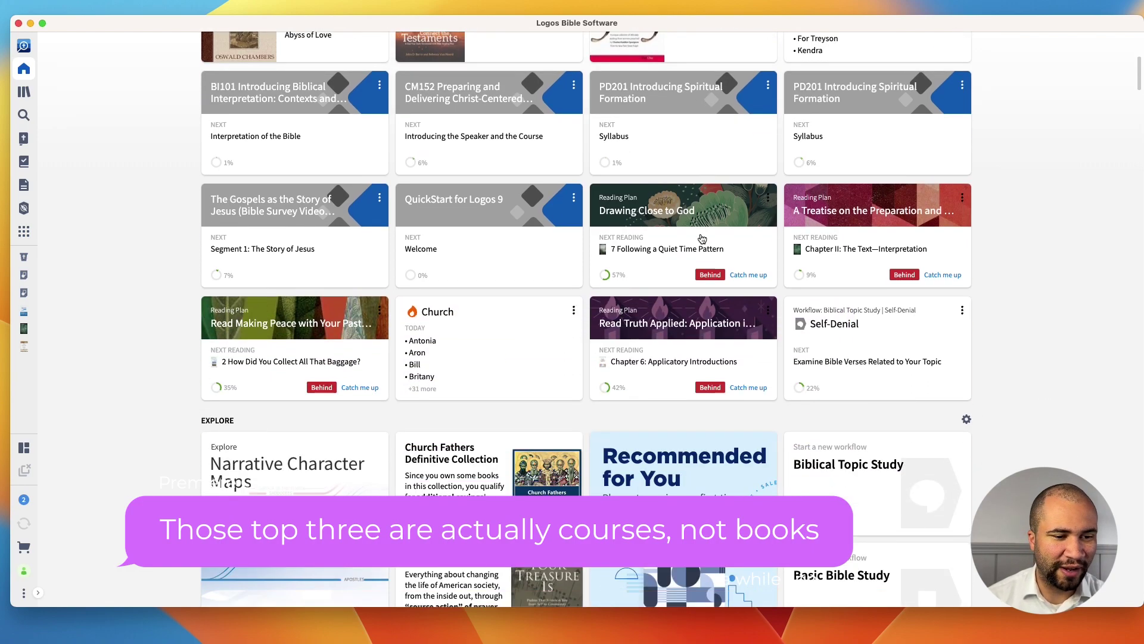
pyautogui.scroll(-15, 702, 238)
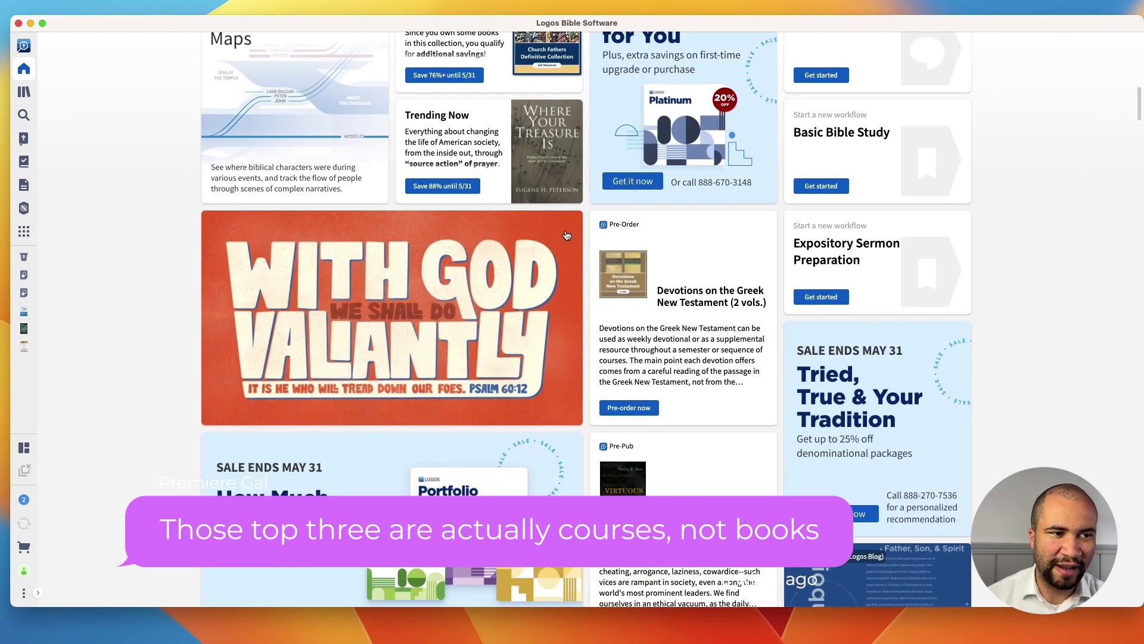
pyautogui.scroll(20, 566, 235)
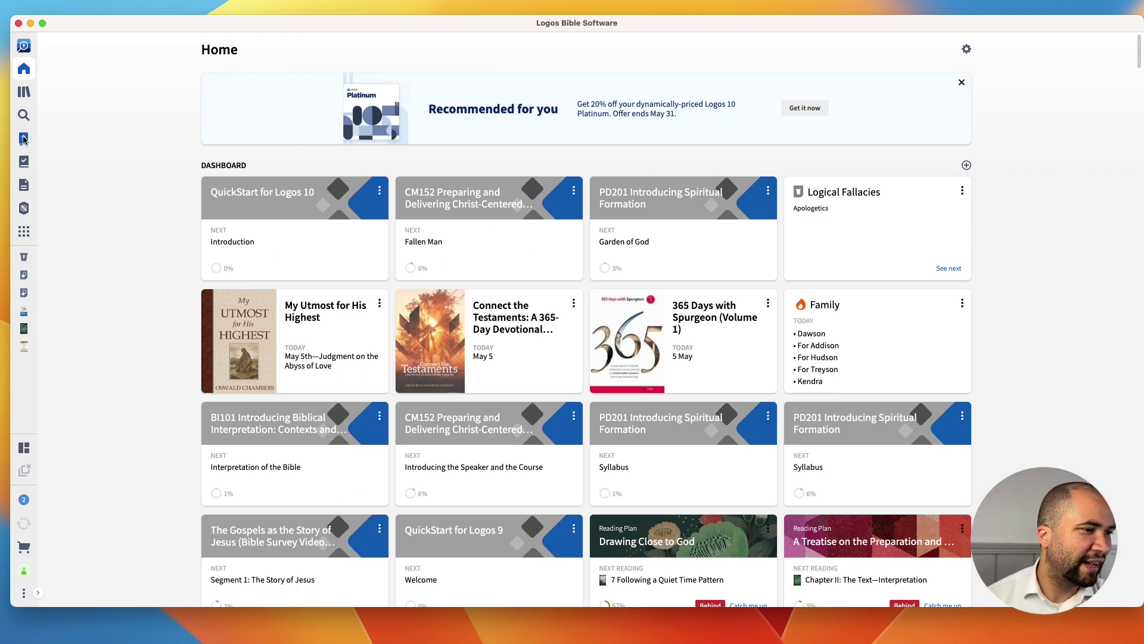
pyautogui.click(24, 139)
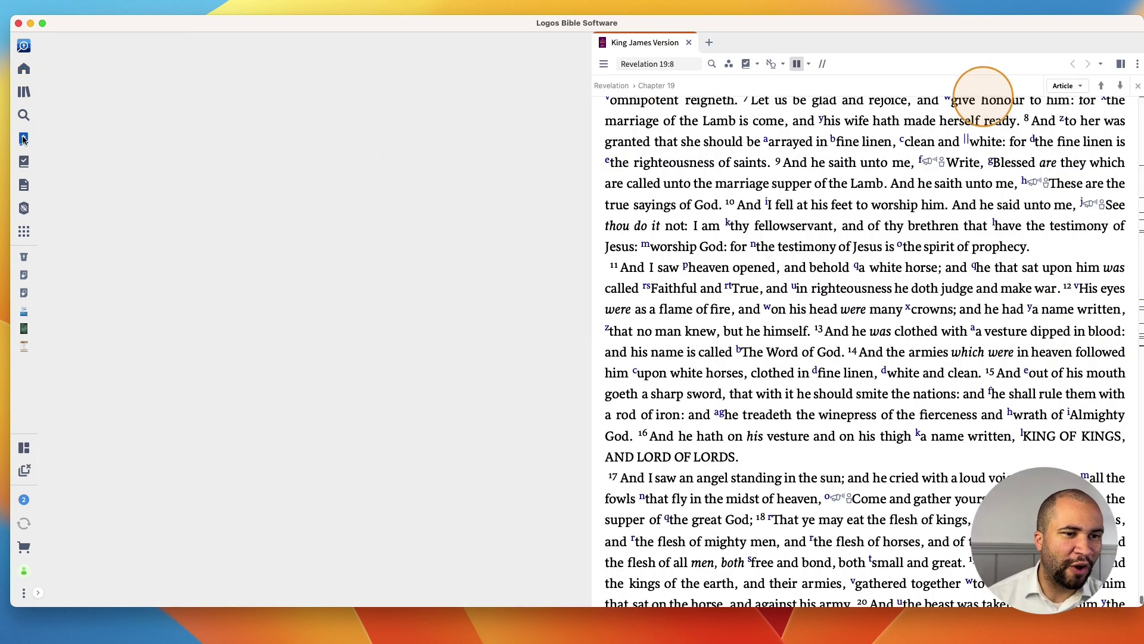
pyautogui.moveTo(642, 43); pyautogui.dragTo(197, 95)
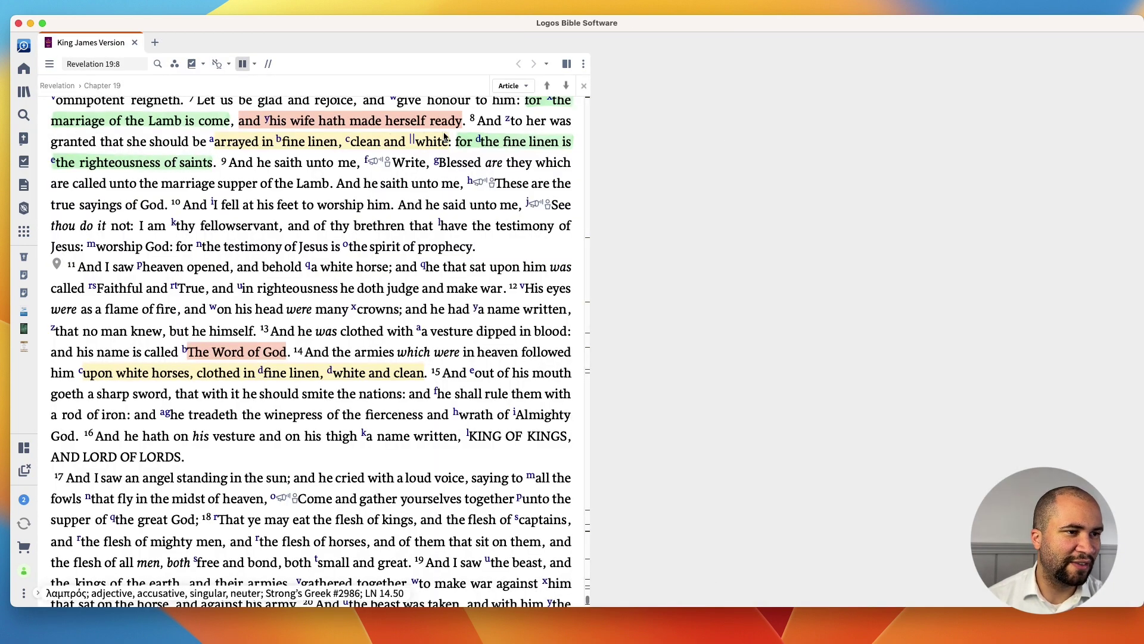
# Step: Use the table of contents to jump to John chapter 2
pyautogui.click(50, 64)
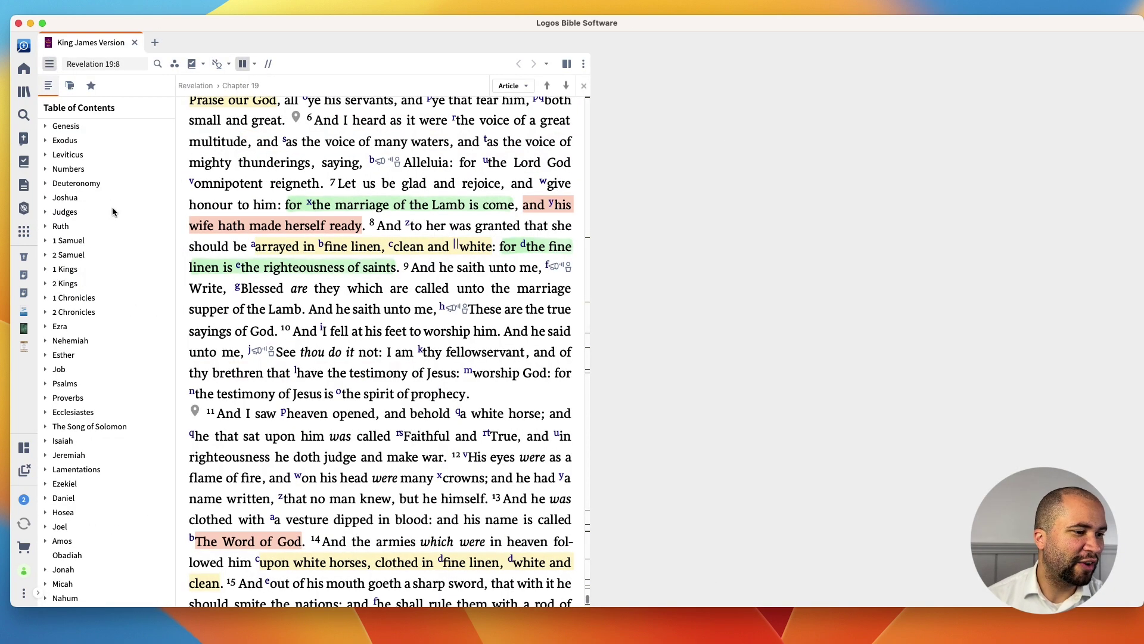
pyautogui.scroll(-10, 122, 173)
pyautogui.scroll(-4, 127, 169)
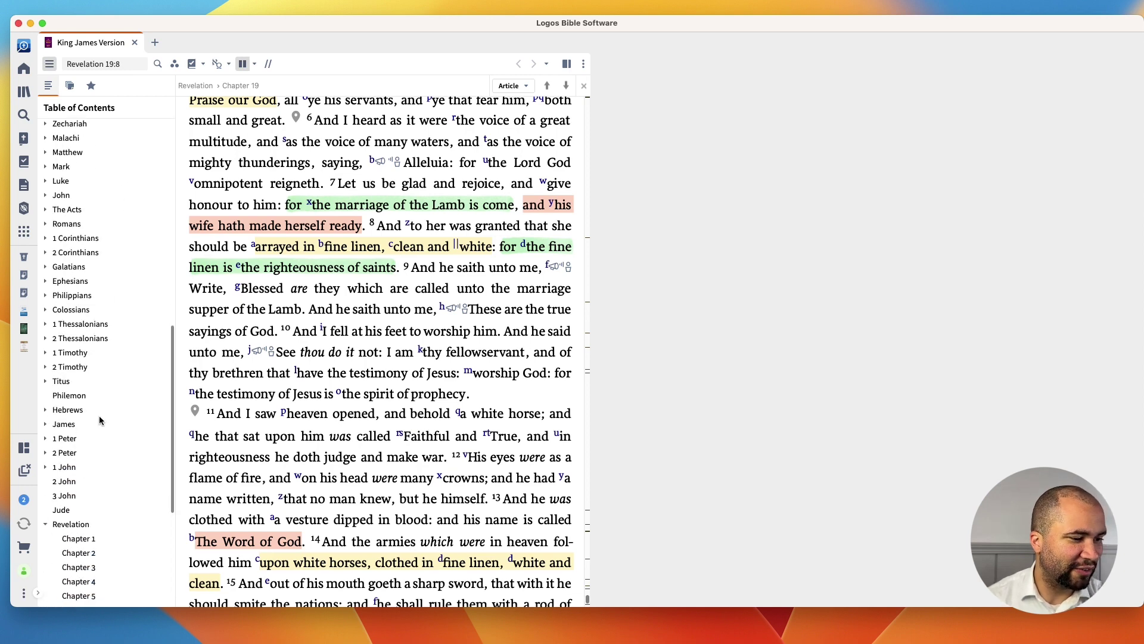
pyautogui.scroll(1, 57, 239)
pyautogui.click(46, 214)
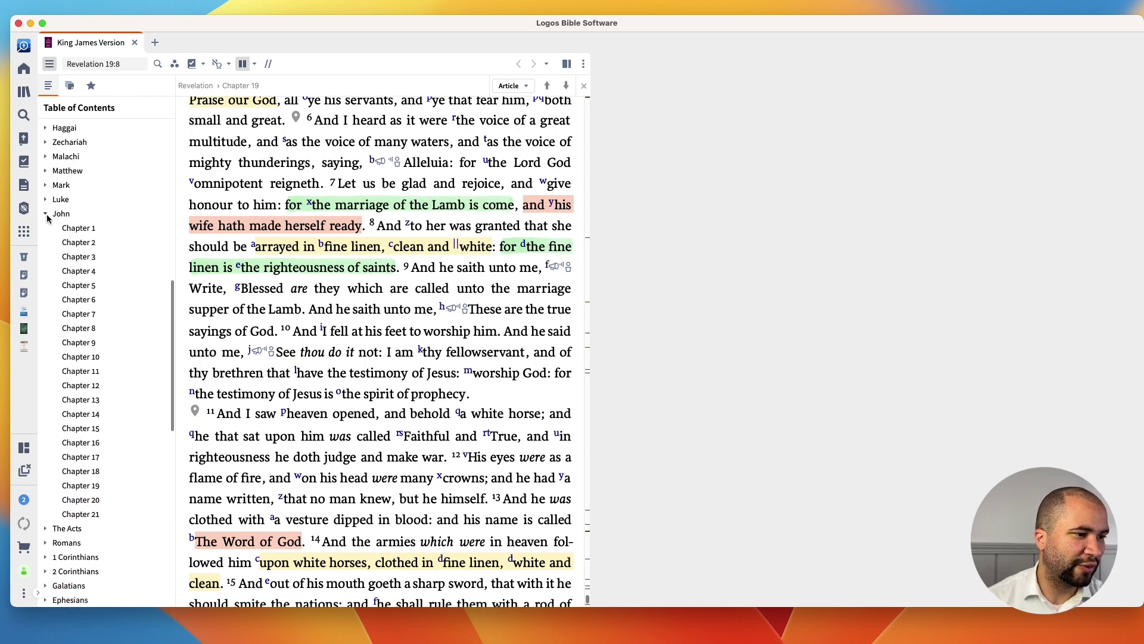
pyautogui.click(87, 246)
# Step: Select the whole text of John 2:12
pyautogui.scroll(-10, 340, 238)
pyautogui.scroll(-2, 340, 239)
pyautogui.scroll(8, 341, 238)
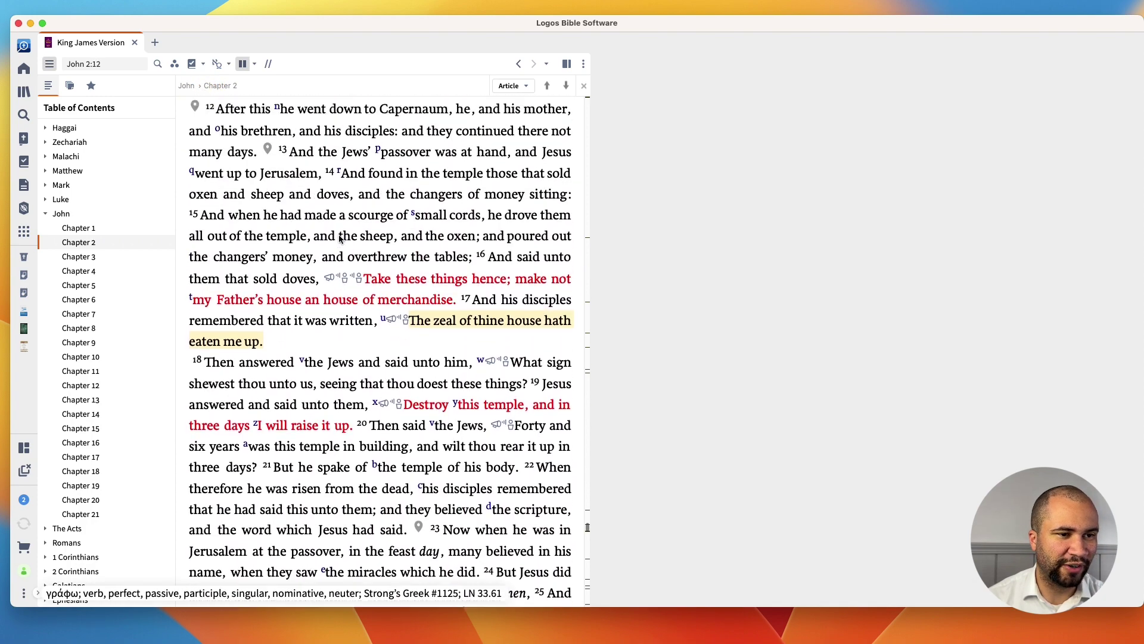
pyautogui.scroll(-3, 339, 238)
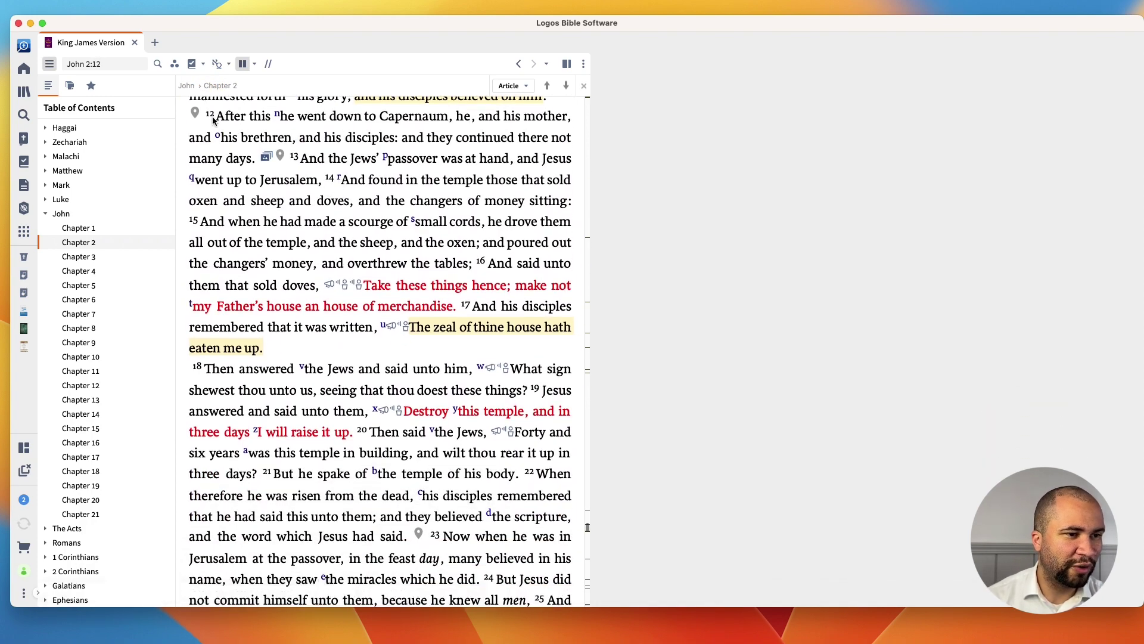
pyautogui.scroll(-1, 354, 179)
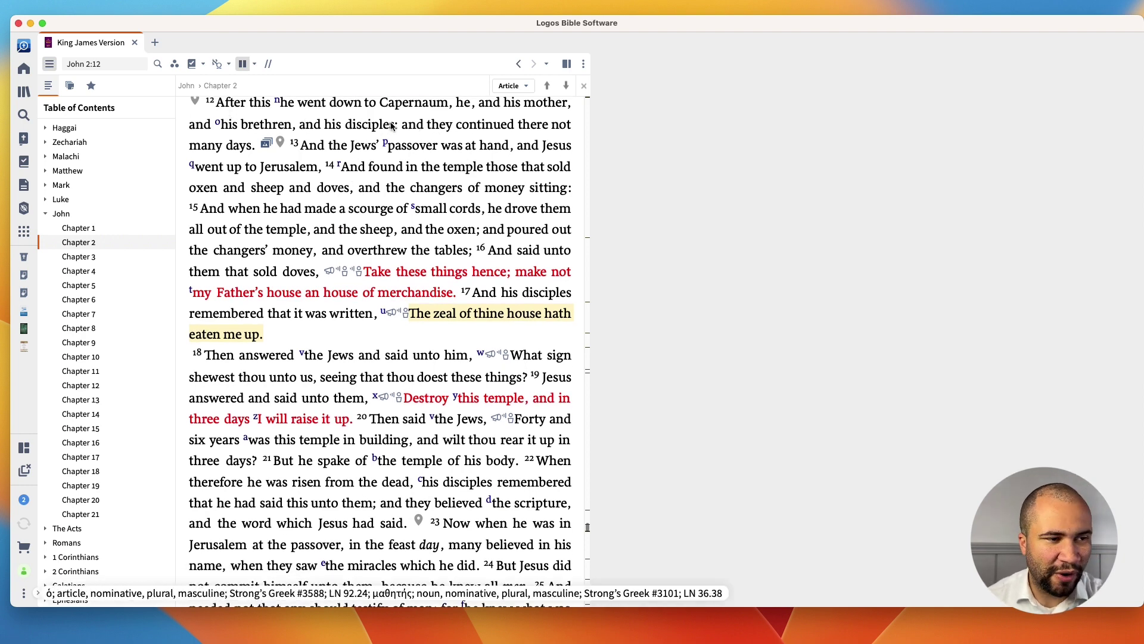
pyautogui.scroll(1, 214, 113)
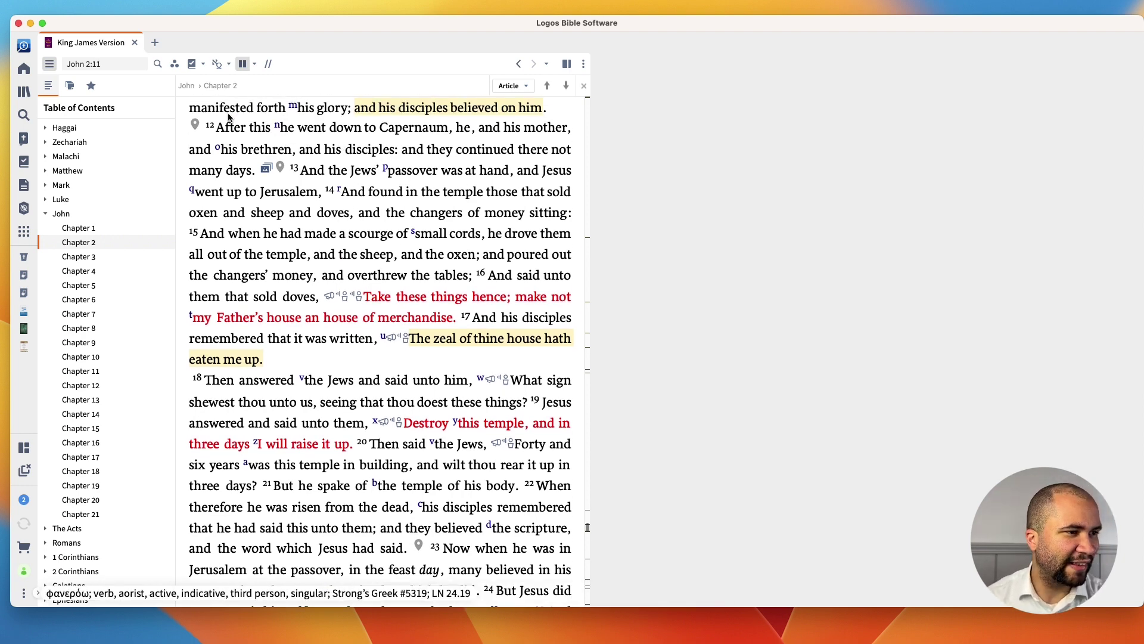
pyautogui.moveTo(216, 127); pyautogui.dragTo(253, 171)
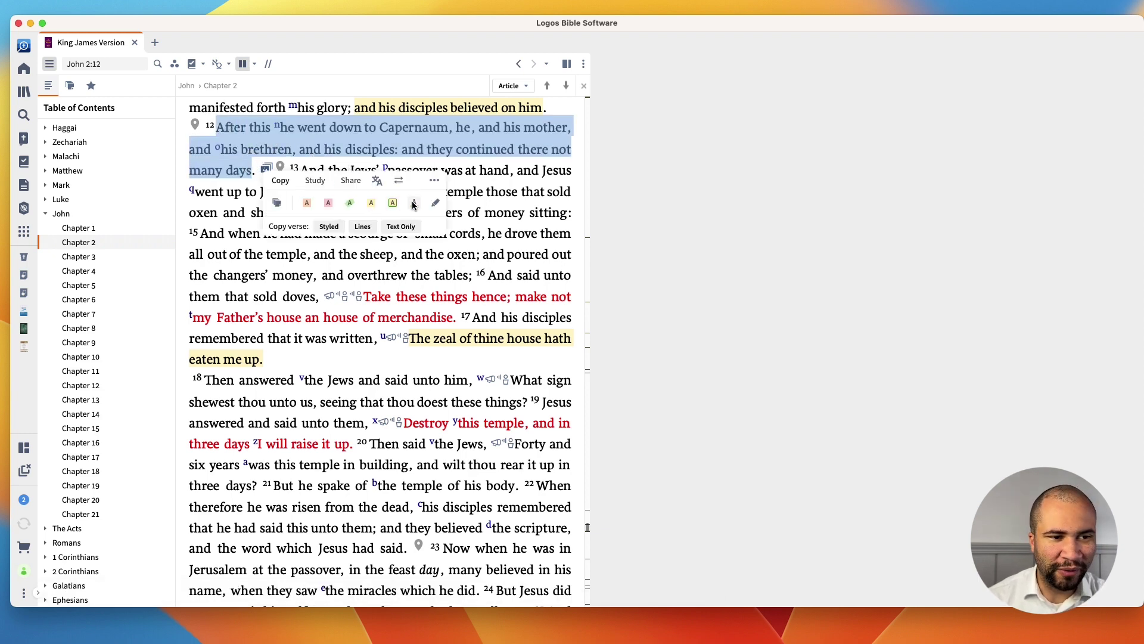
pyautogui.click(435, 205)
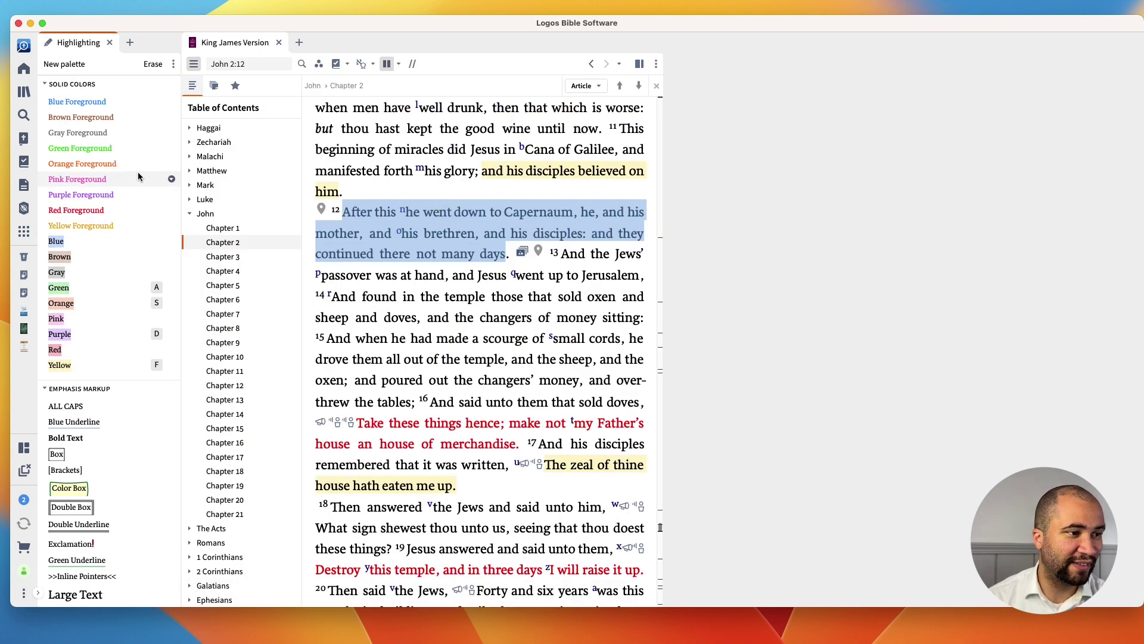
pyautogui.scroll(-8, 102, 239)
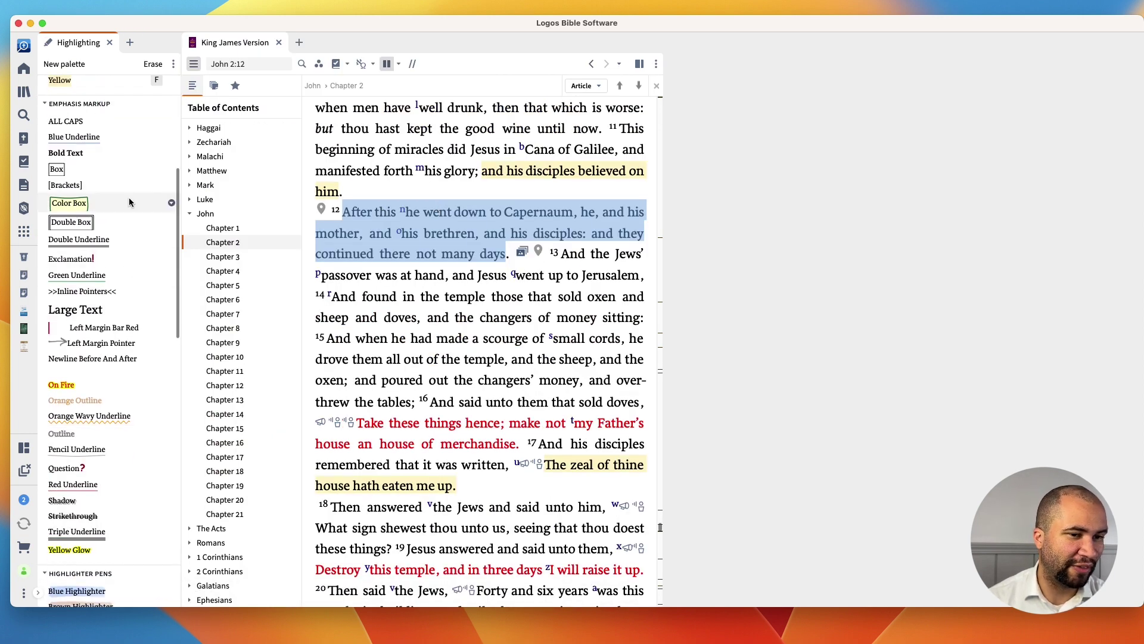
pyautogui.scroll(-10, 98, 257)
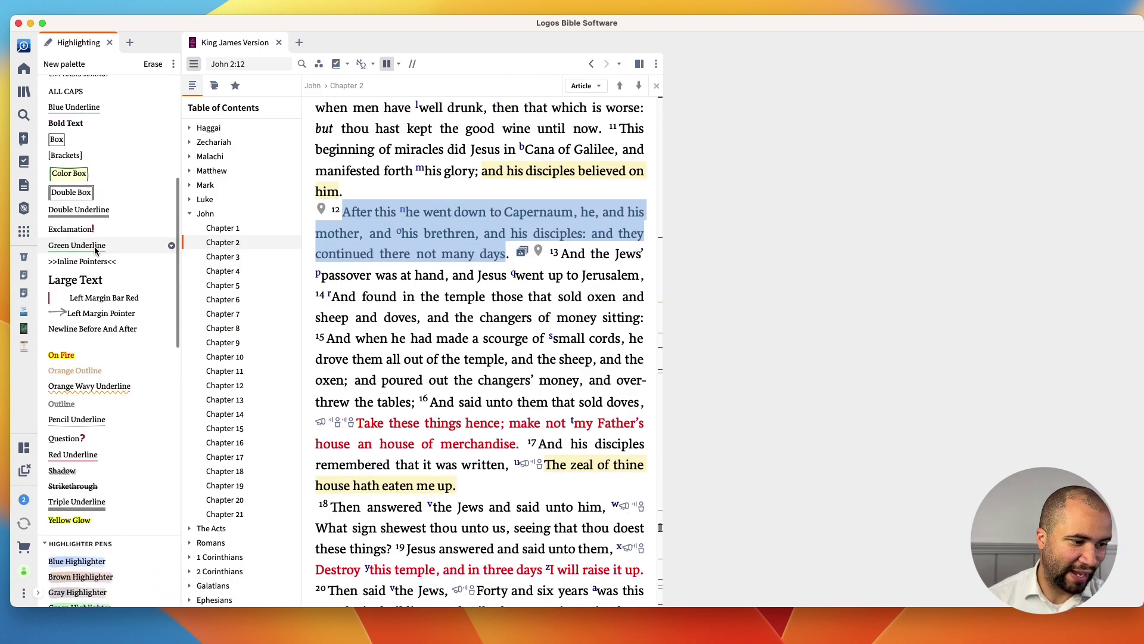
pyautogui.scroll(-10, 98, 253)
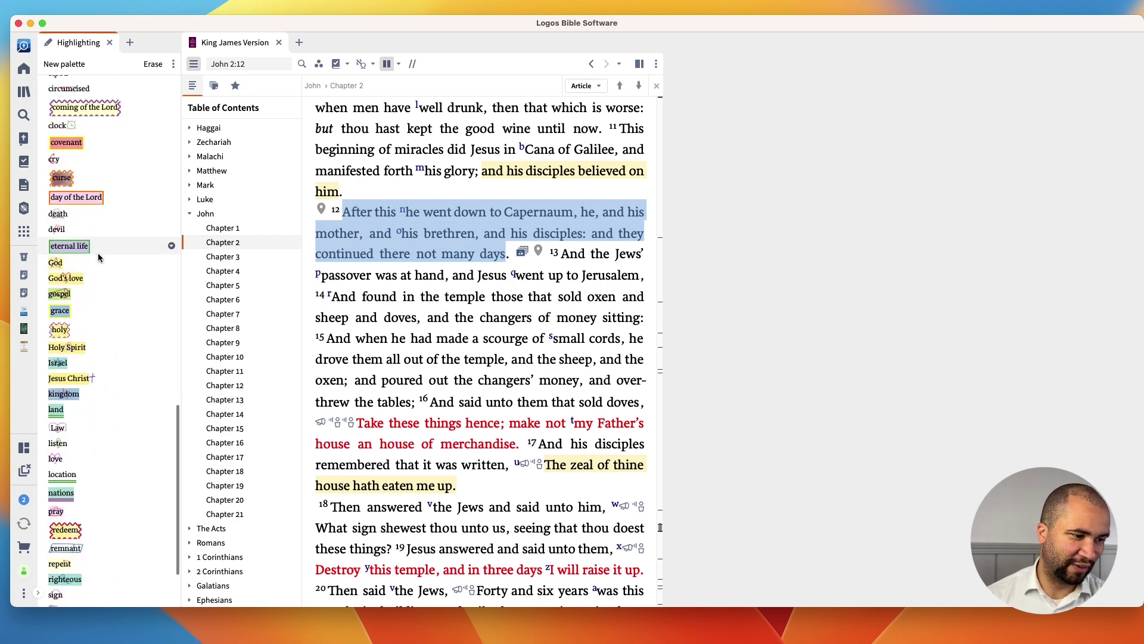
pyautogui.scroll(3, 96, 262)
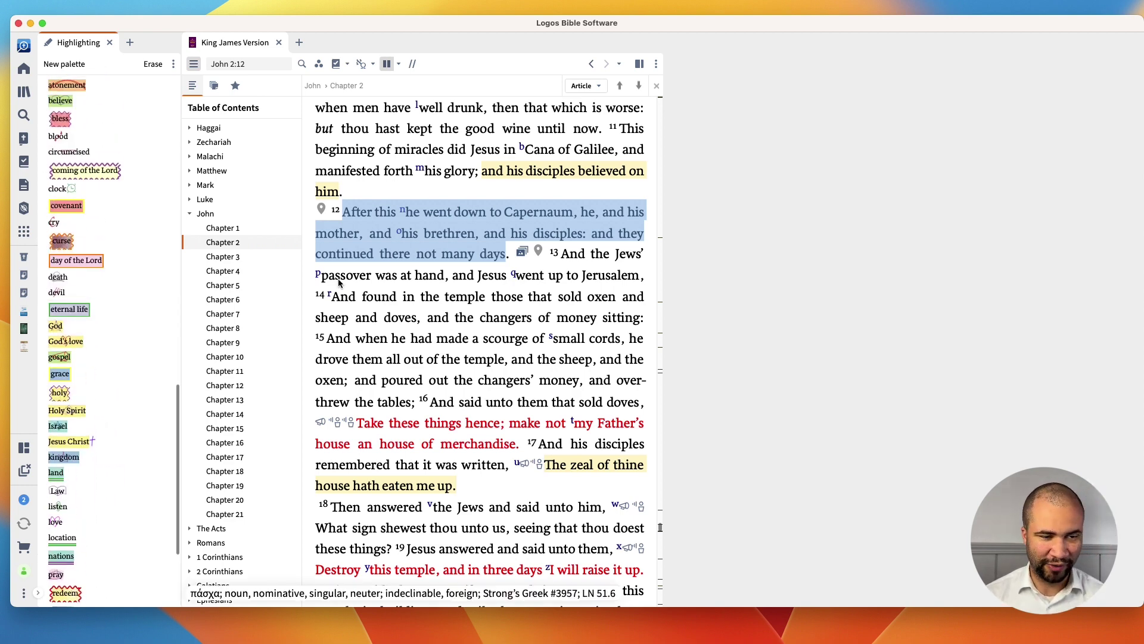
pyautogui.scroll(5, 456, 239)
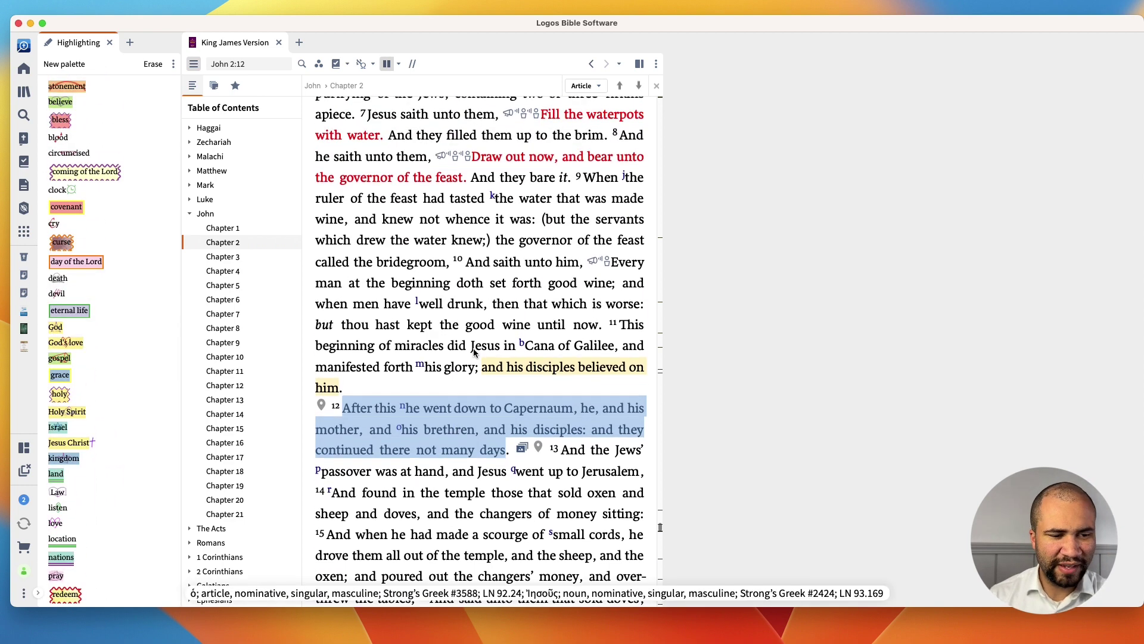
pyautogui.scroll(-7, 429, 262)
pyautogui.scroll(1, 415, 280)
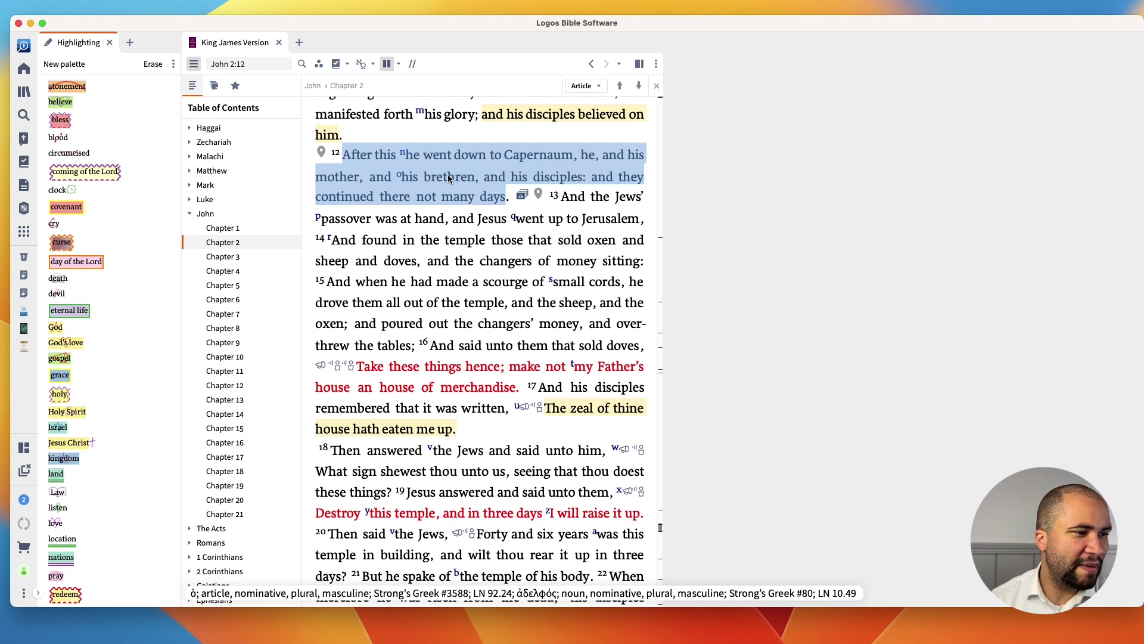
pyautogui.scroll(1, 446, 174)
pyautogui.scroll(-2, 445, 173)
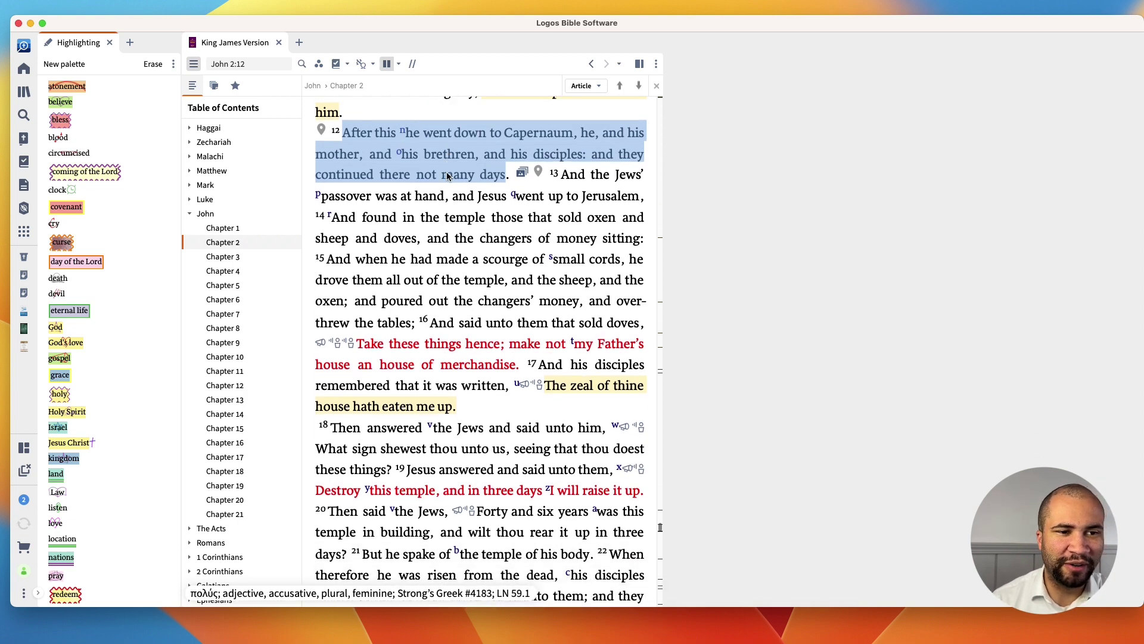
# Step: Reselect all of John 2:12 after dismissing the study options menu
pyautogui.rightClick(448, 173)
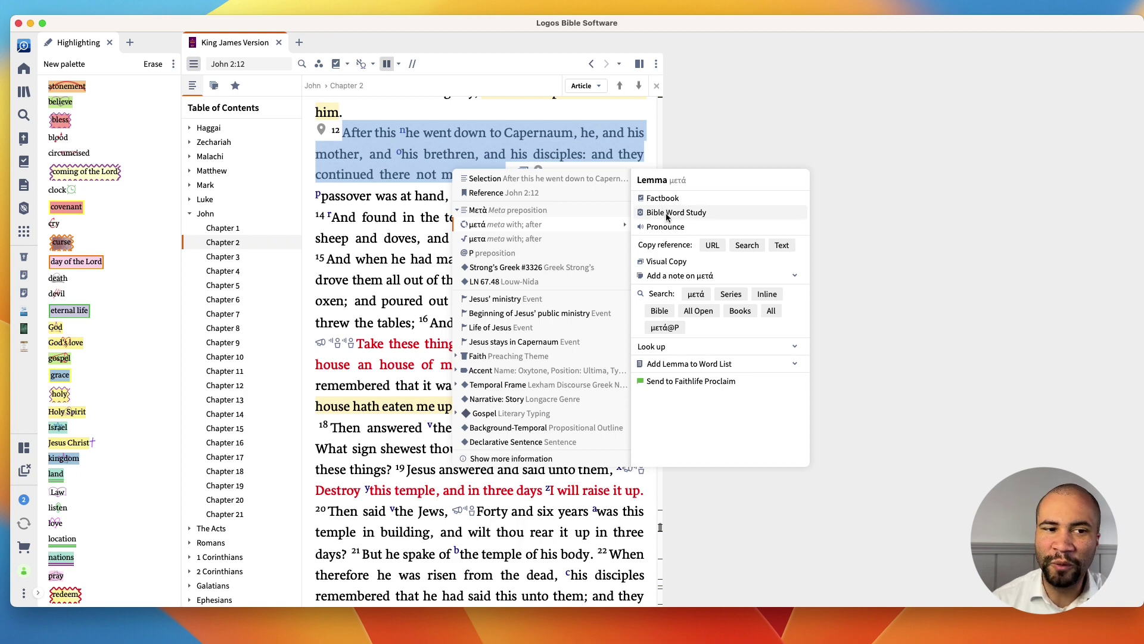
pyautogui.click(420, 144)
pyautogui.click(377, 147)
pyautogui.tripleClick(377, 147)
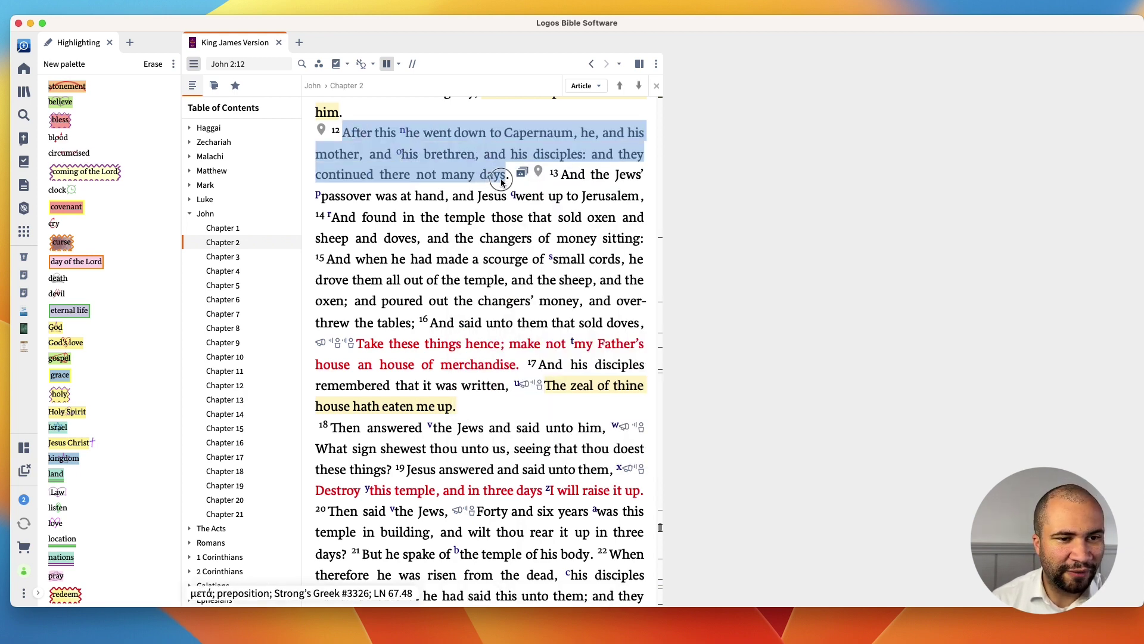
# Step: Run an Exegetical Guide on John 2:12 and scroll to its Word by Word section
pyautogui.click(23, 209)
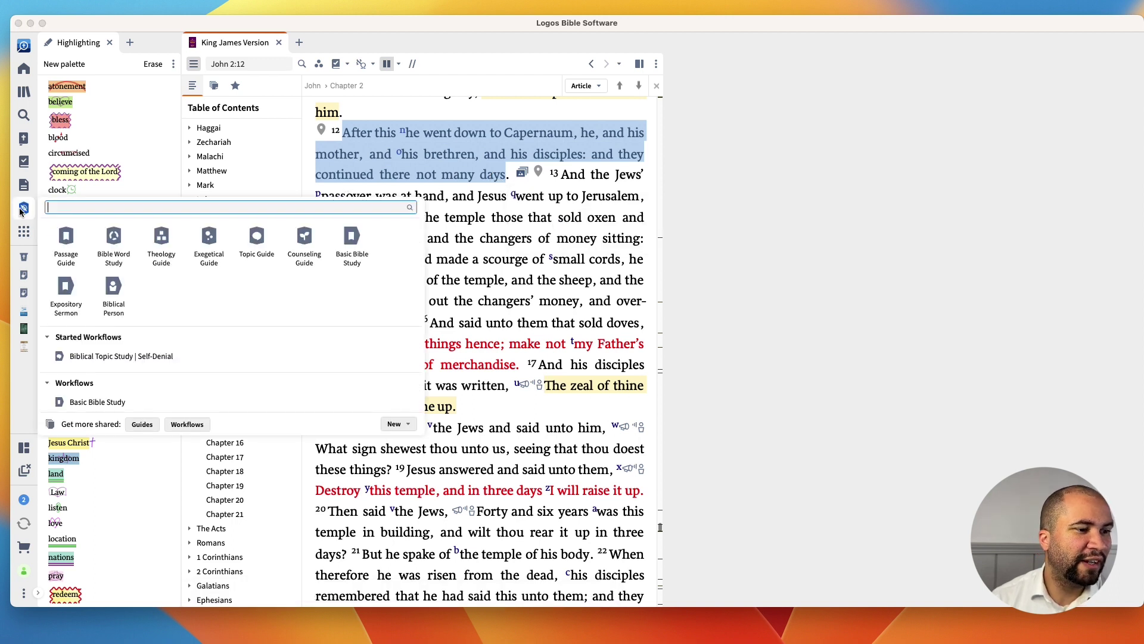
pyautogui.click(210, 245)
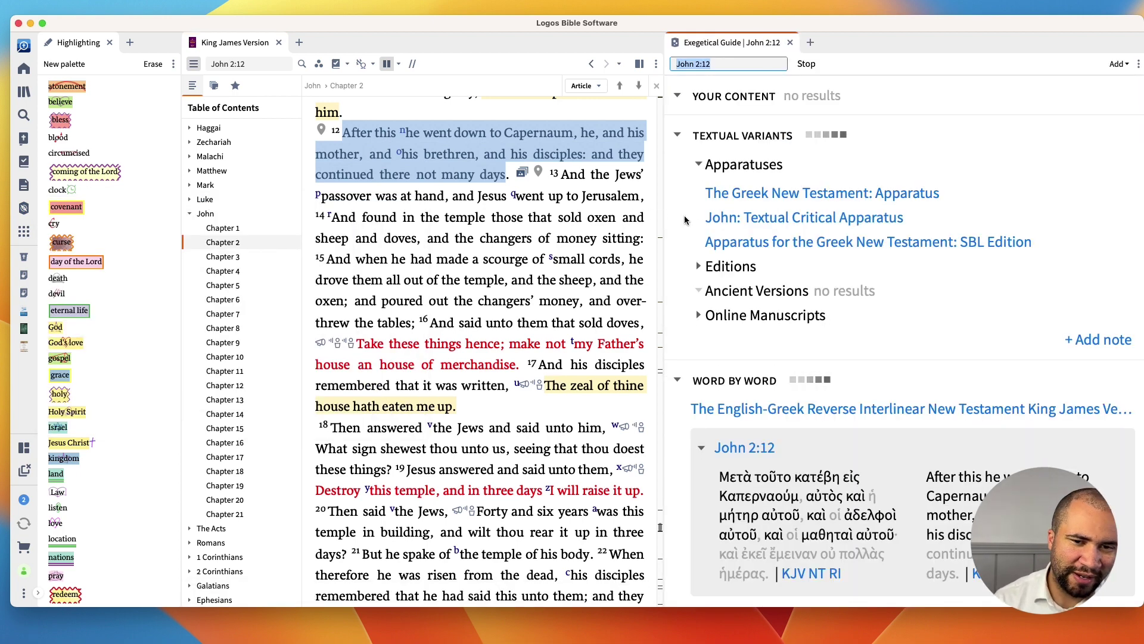
pyautogui.scroll(-2, 856, 275)
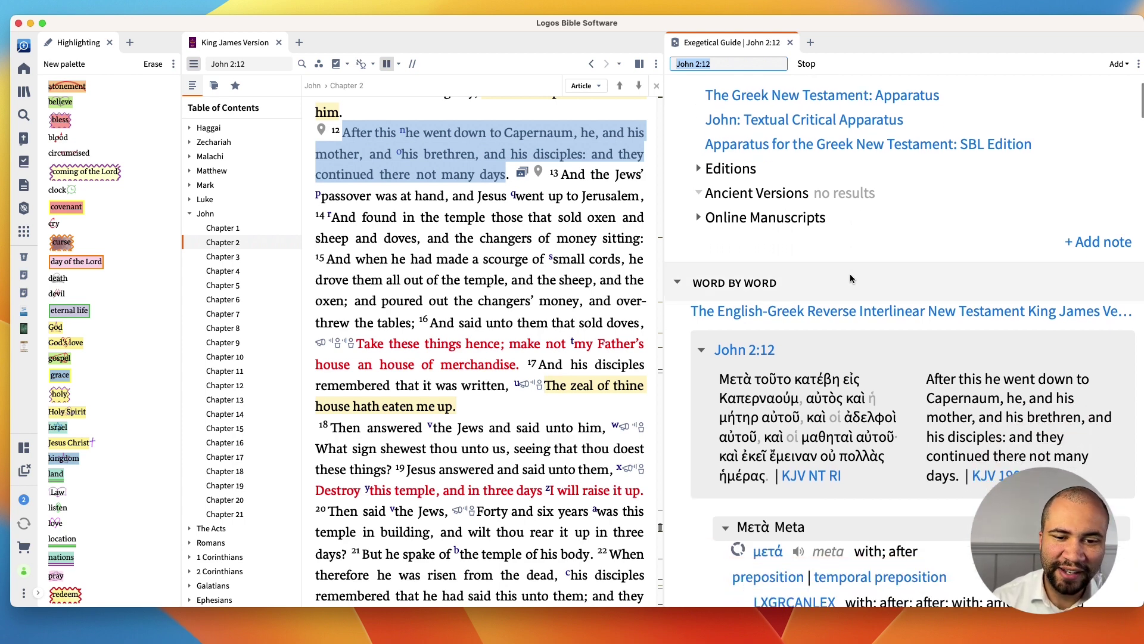
pyautogui.scroll(-5, 775, 262)
pyautogui.scroll(-3, 808, 224)
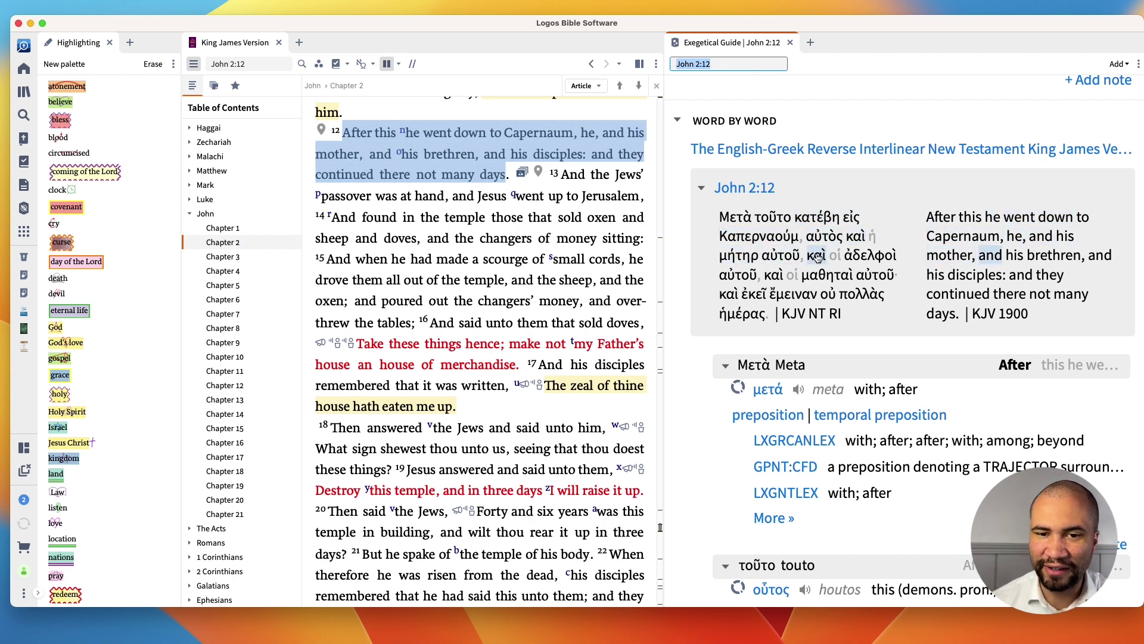
pyautogui.scroll(-1, 818, 288)
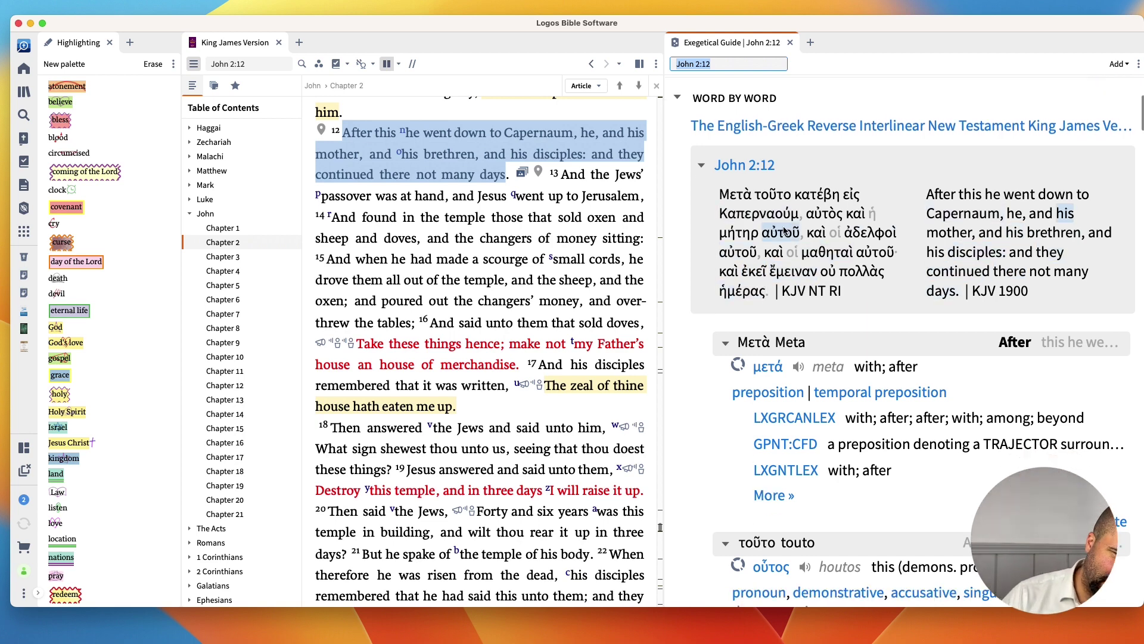
# Step: Jump to the ἔμειναν entry behind 'they continued' in the interlinear
pyautogui.click(806, 273)
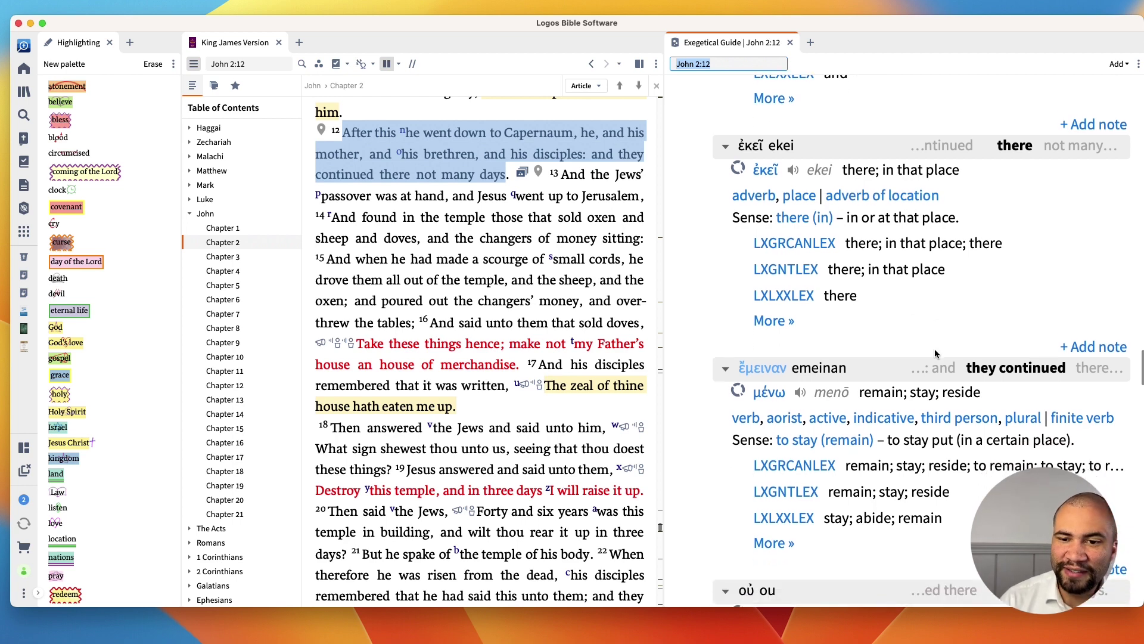
pyautogui.scroll(-1, 934, 349)
pyautogui.scroll(-2, 789, 343)
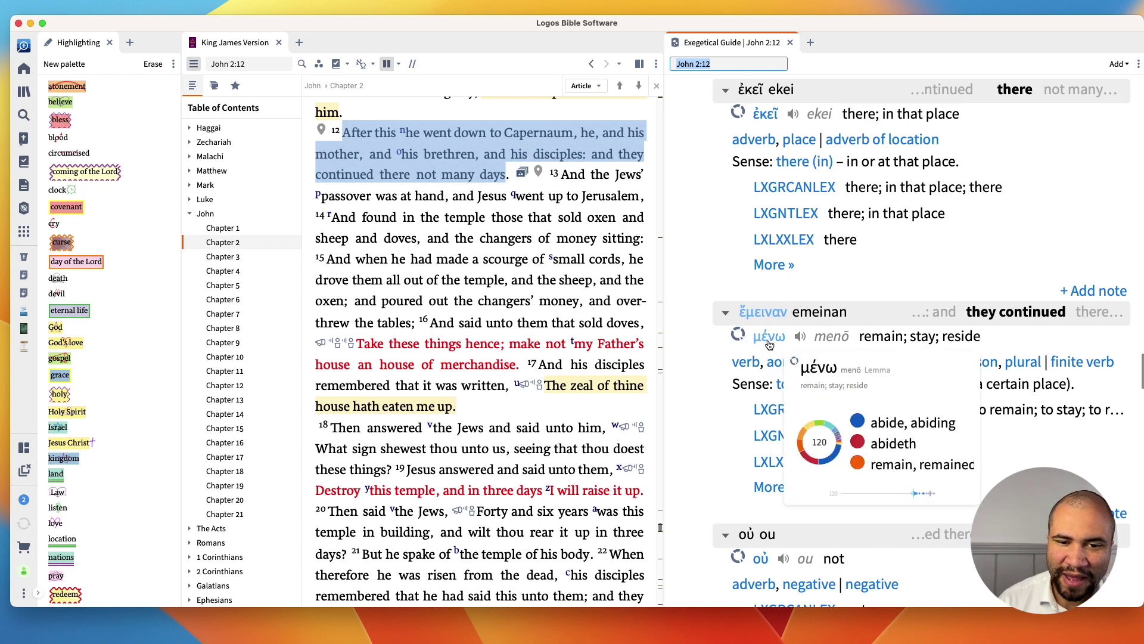
pyautogui.scroll(-1, 832, 385)
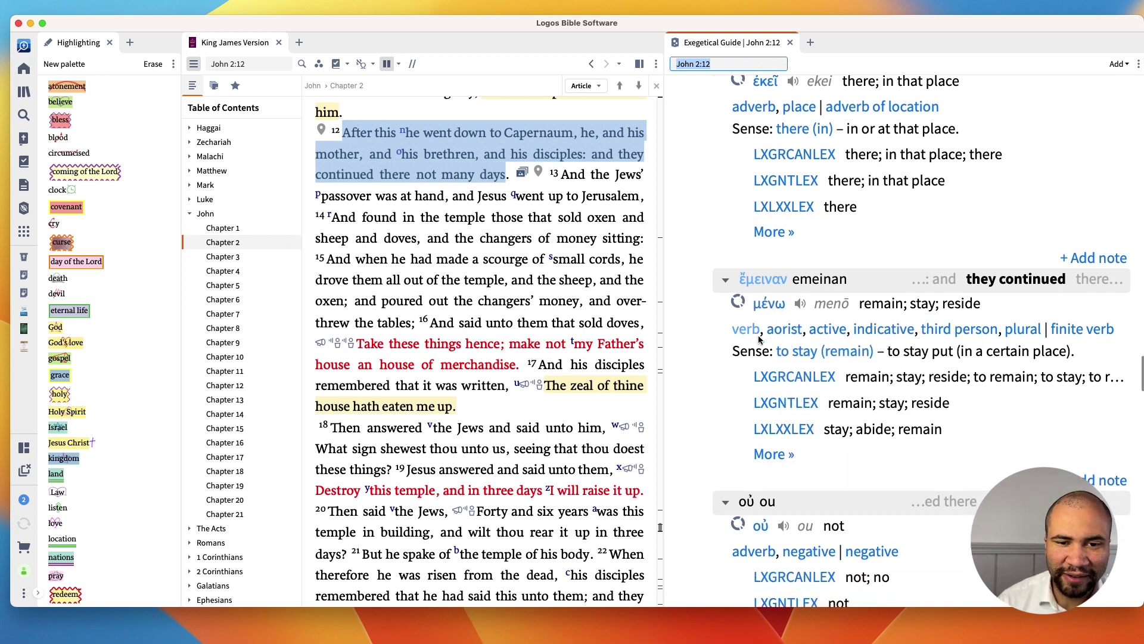
# Step: Check the morphology terms, then show all lexicon definitions for μένω
pyautogui.moveTo(782, 329)
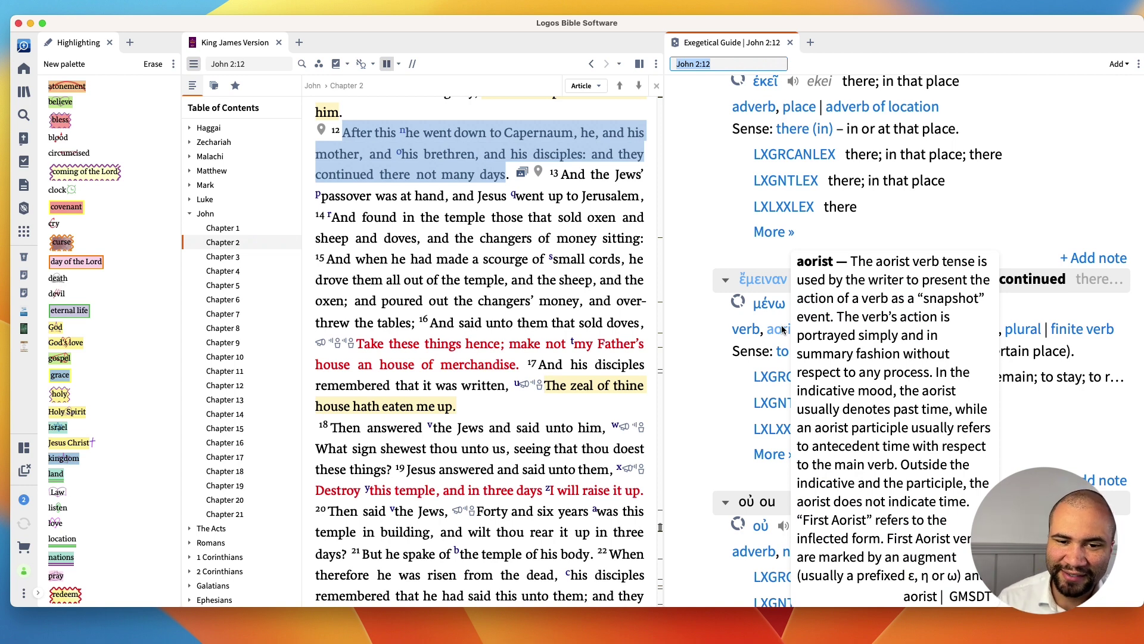
pyautogui.moveTo(819, 331)
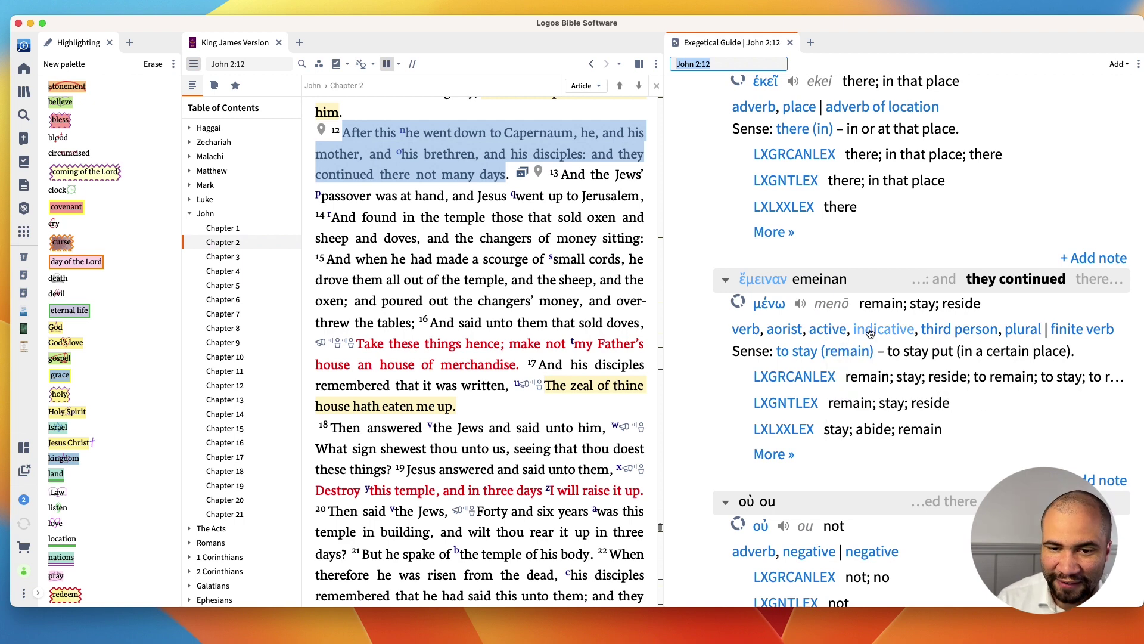
pyautogui.moveTo(870, 332)
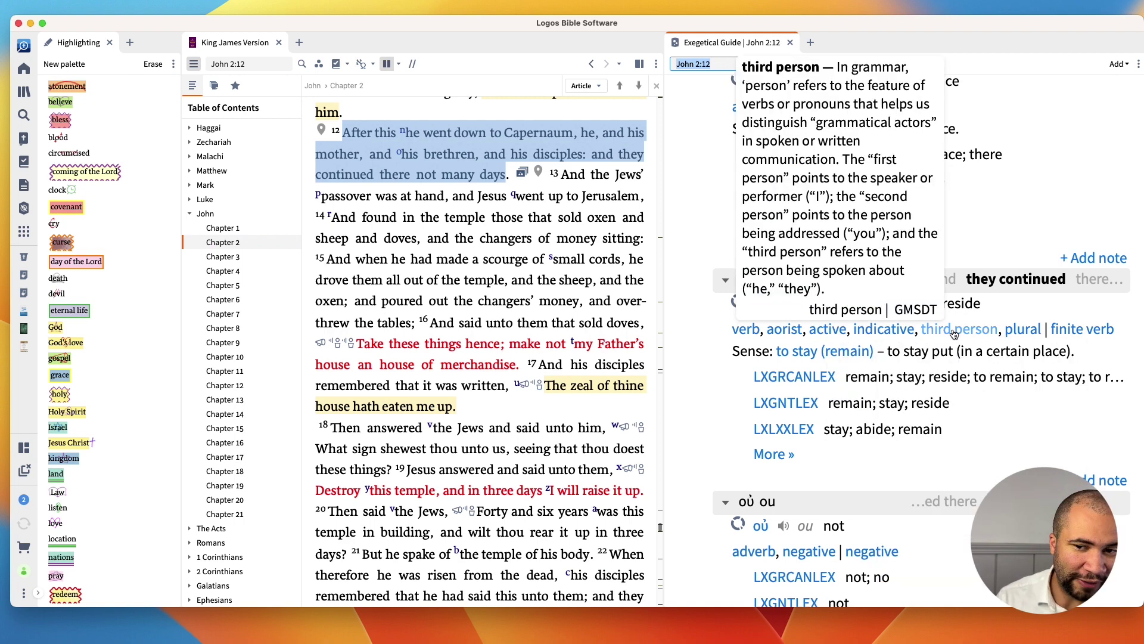
pyautogui.moveTo(1057, 336)
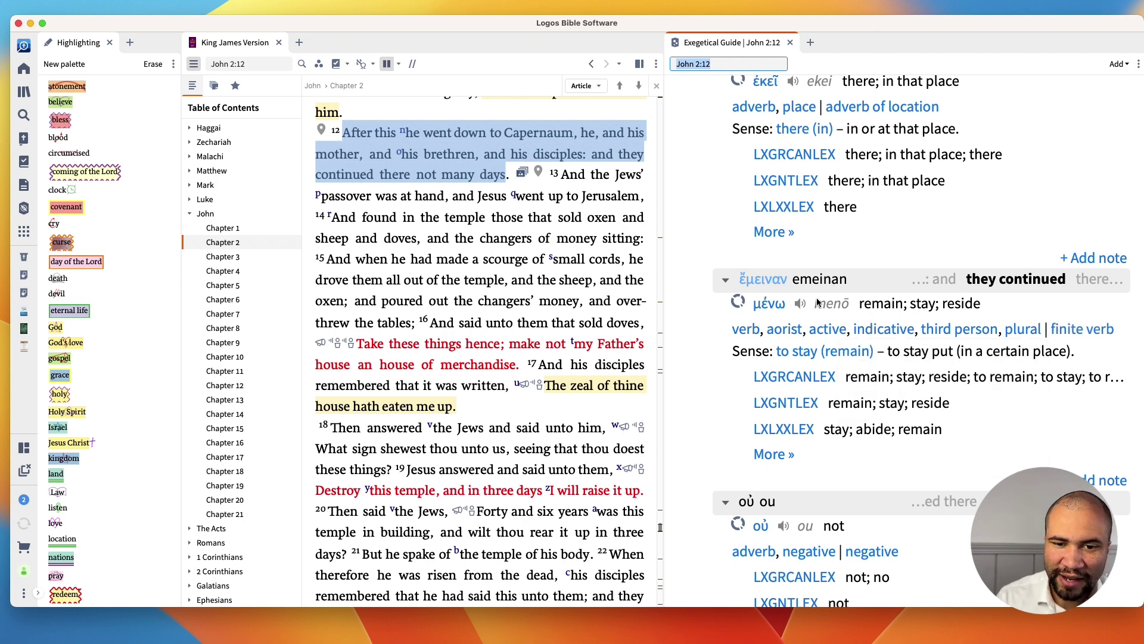
pyautogui.click(774, 454)
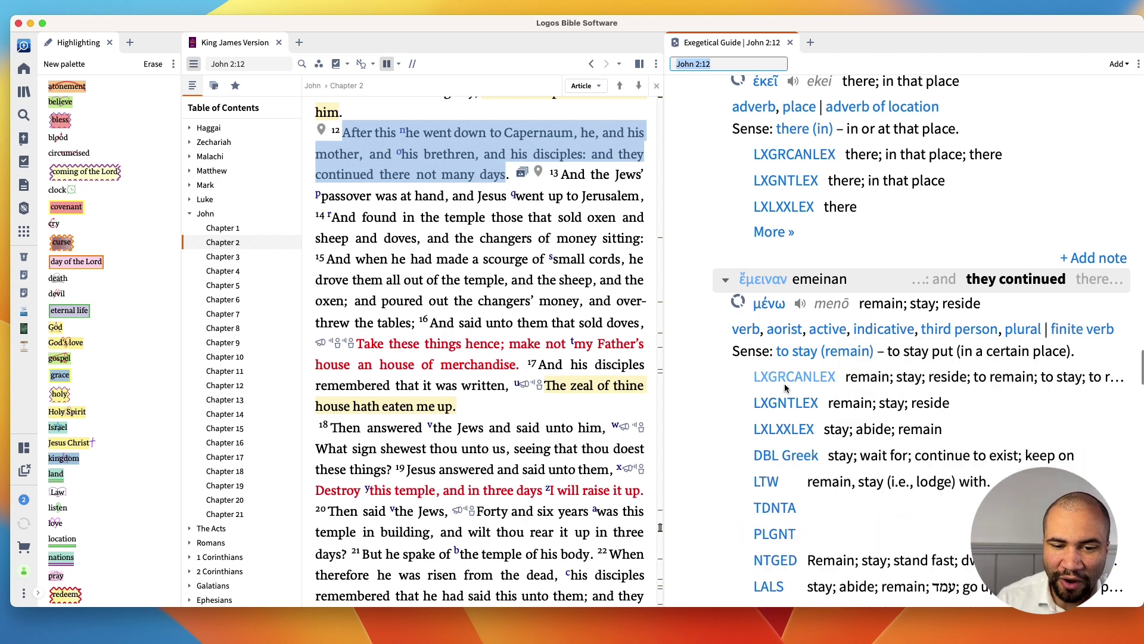
pyautogui.scroll(-1, 785, 370)
pyautogui.scroll(-2, 799, 352)
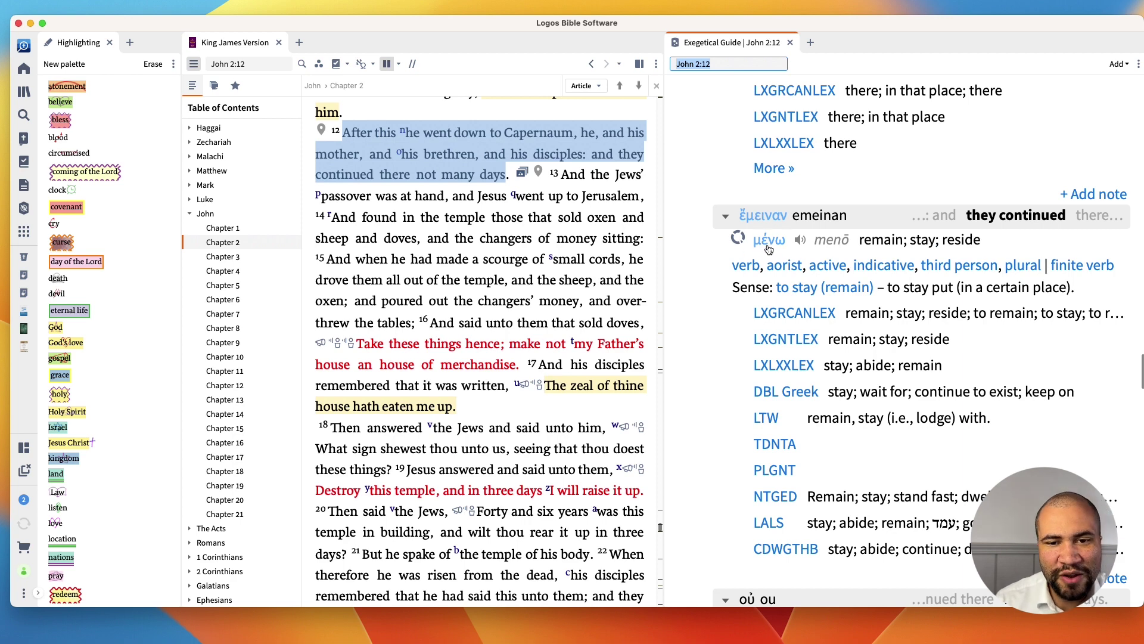
pyautogui.moveTo(770, 241)
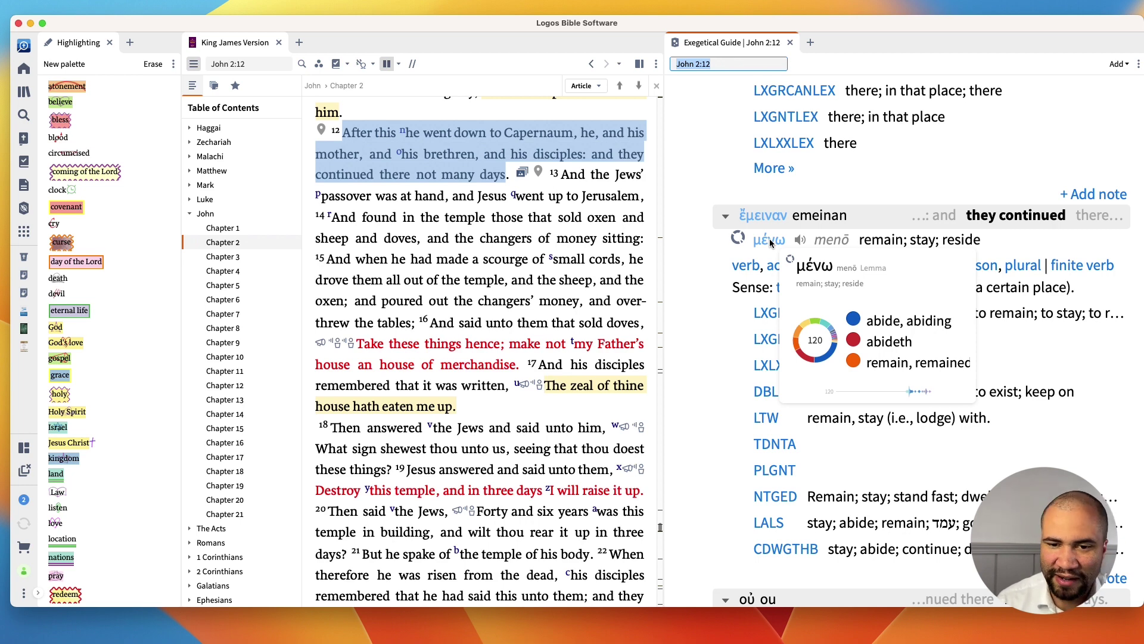
# Step: Open a Bible Word Study of μένω and list verses where it's rendered 'dwelleth'
pyautogui.click(770, 239)
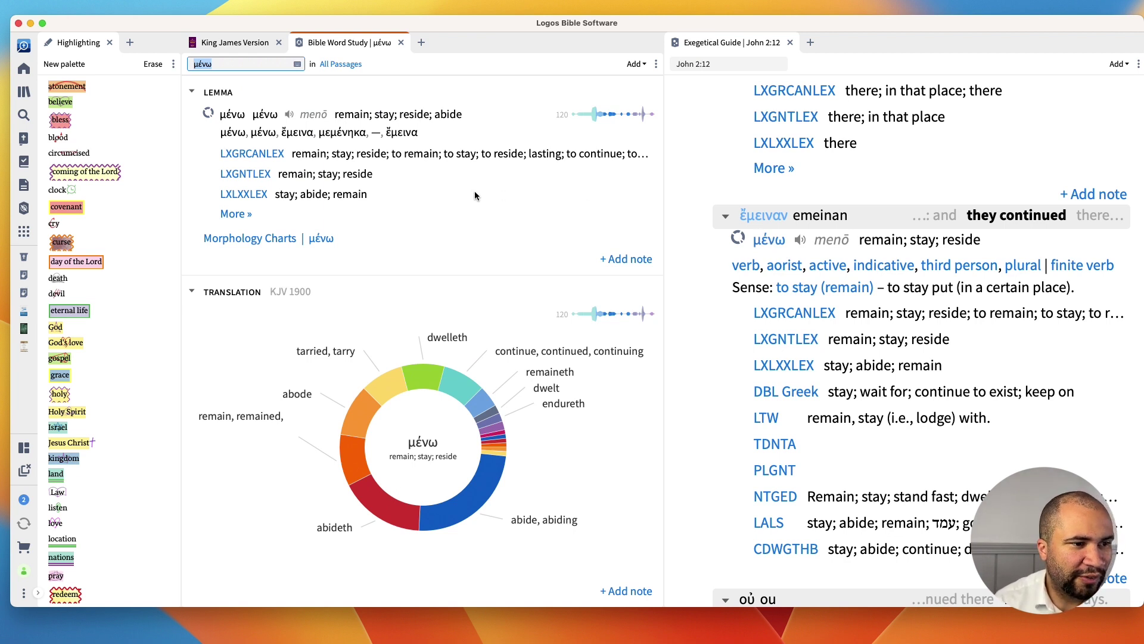
pyautogui.scroll(-3, 475, 191)
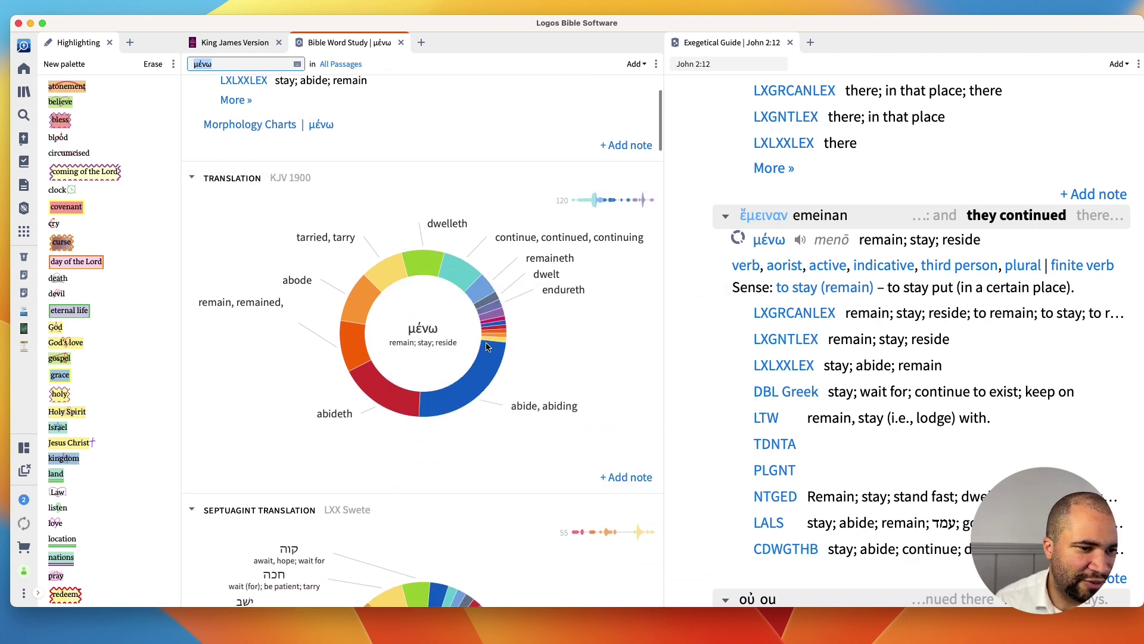
pyautogui.moveTo(379, 273)
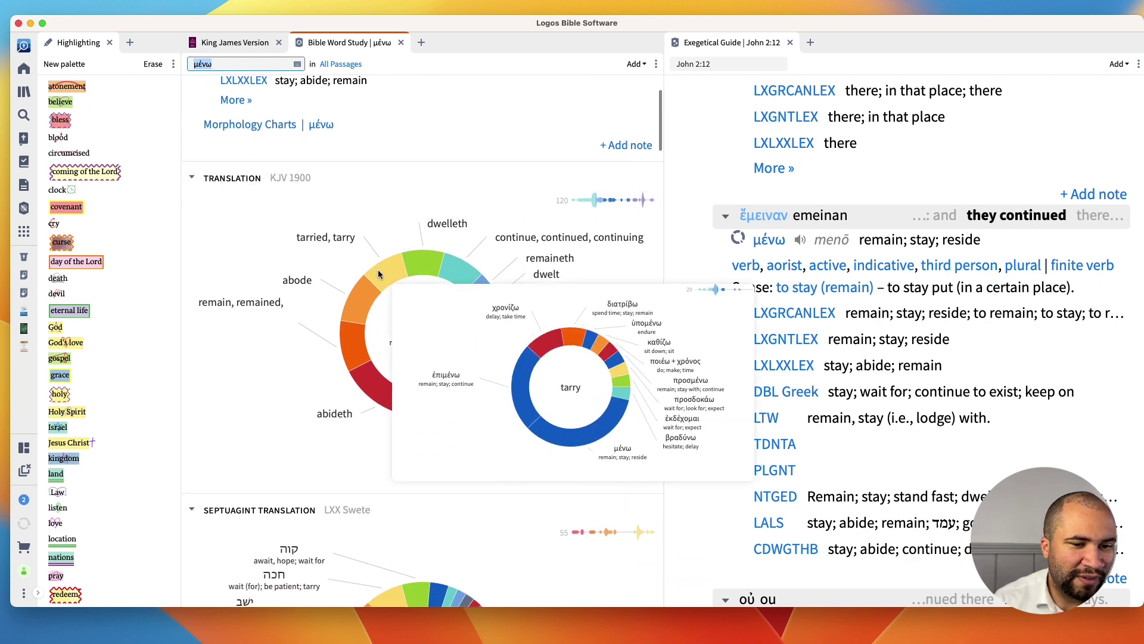
pyautogui.moveTo(362, 301)
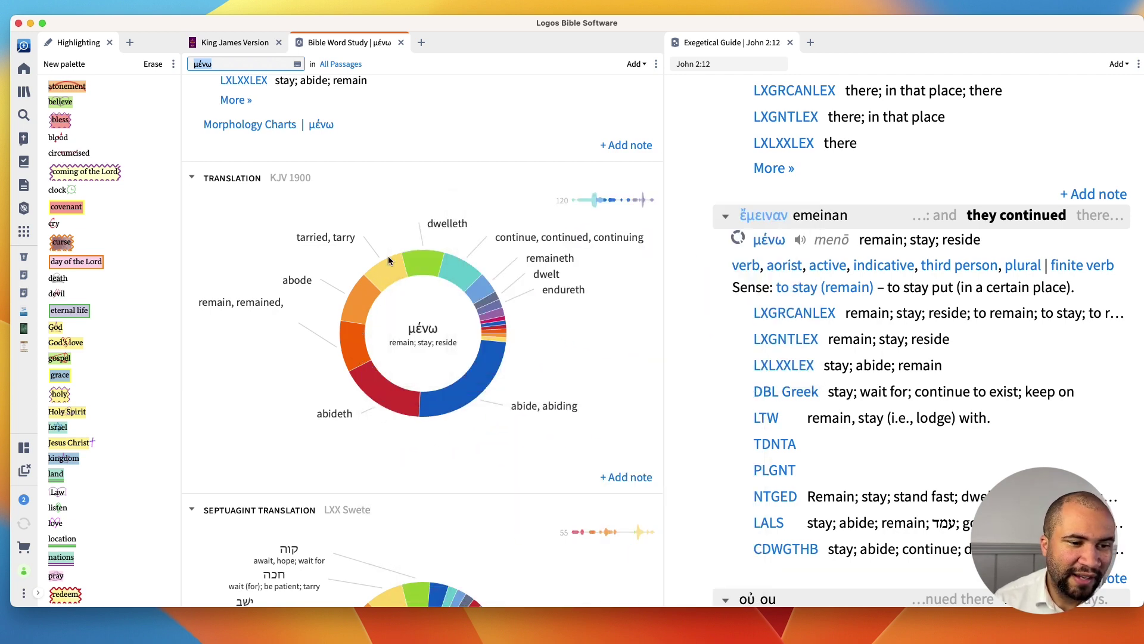
pyautogui.click(419, 264)
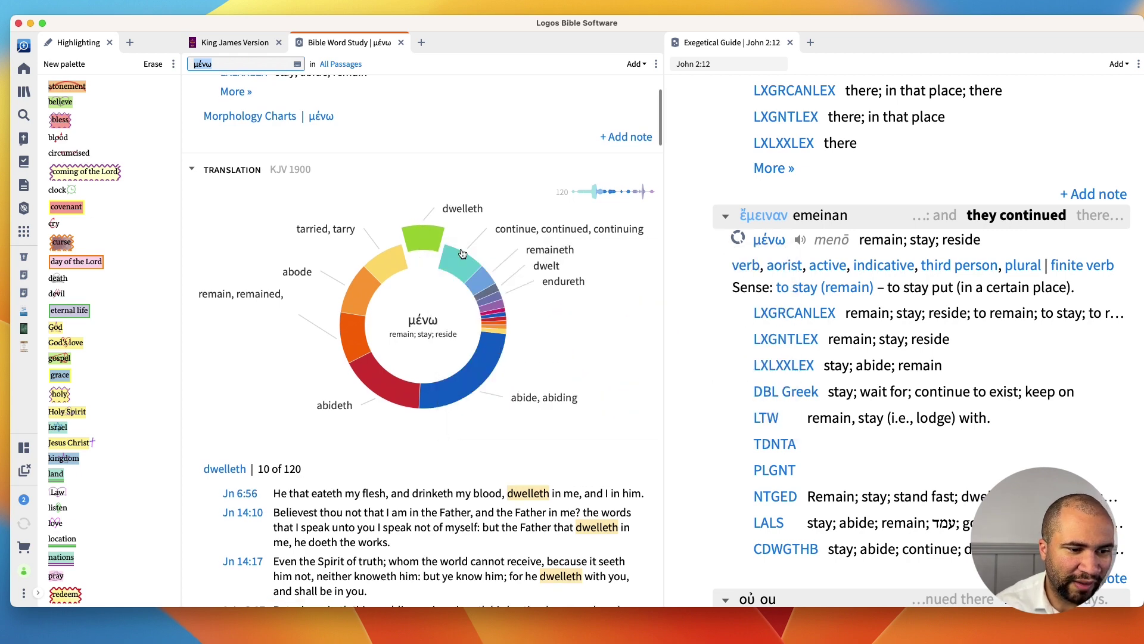
# Step: List the verses where μένω is rendered 'abode'
pyautogui.scroll(-2, 459, 331)
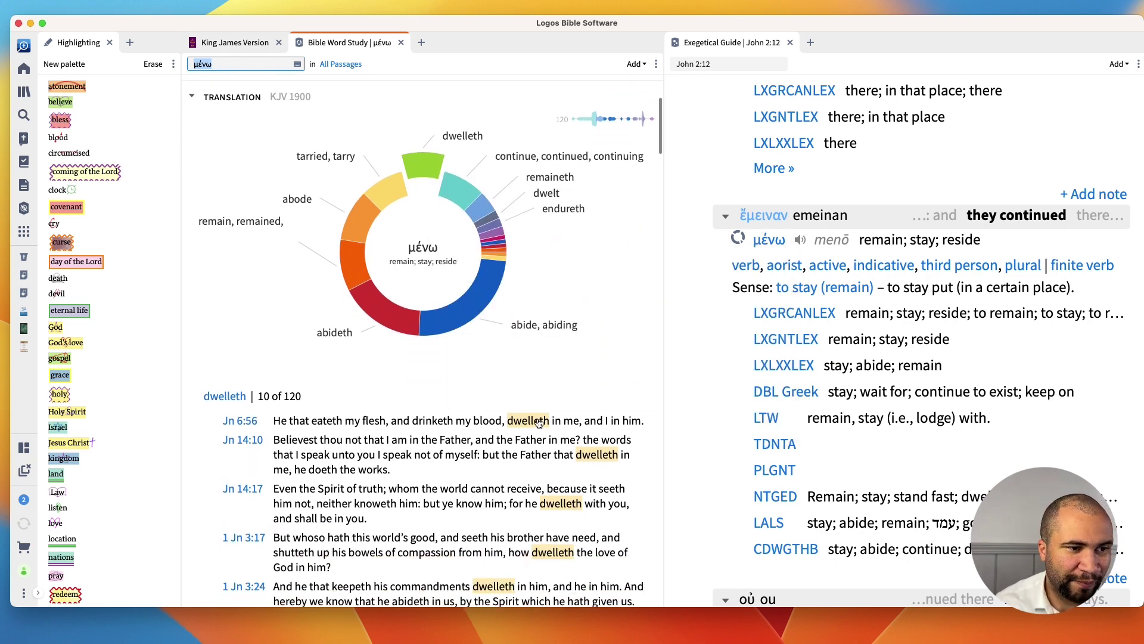
pyautogui.scroll(-5, 502, 428)
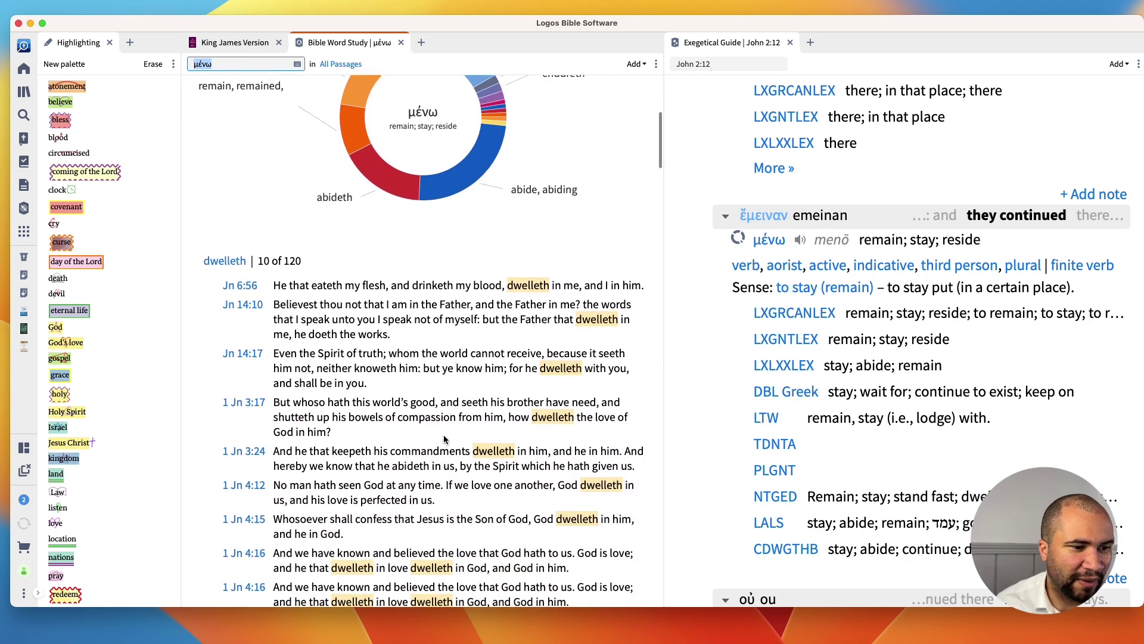
pyautogui.scroll(-2, 447, 437)
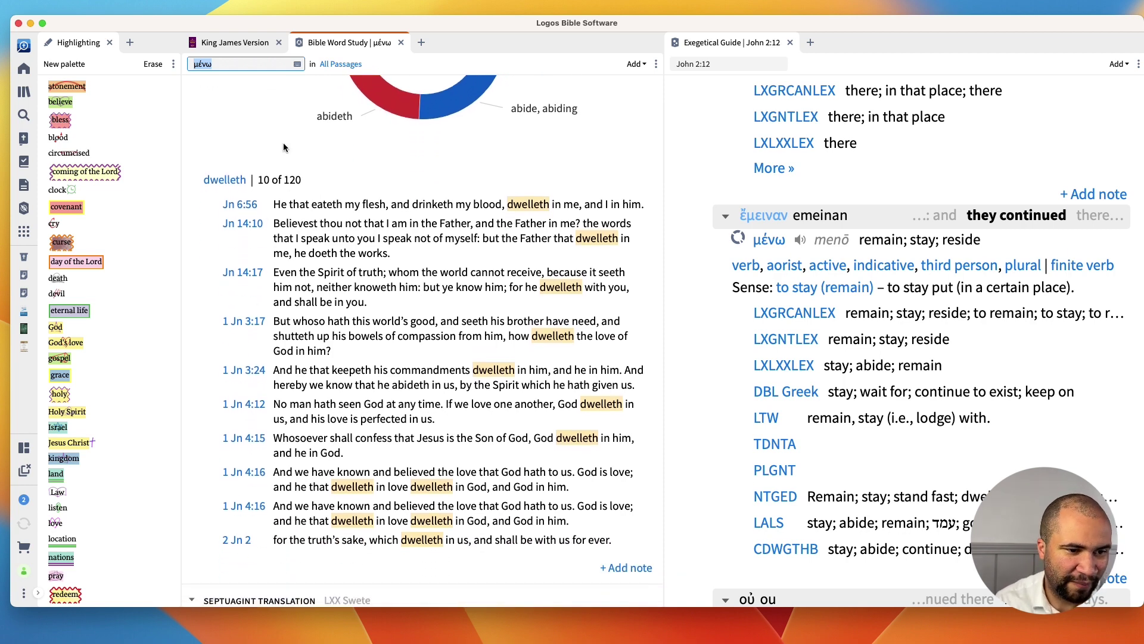
pyautogui.scroll(4, 284, 142)
pyautogui.click(337, 144)
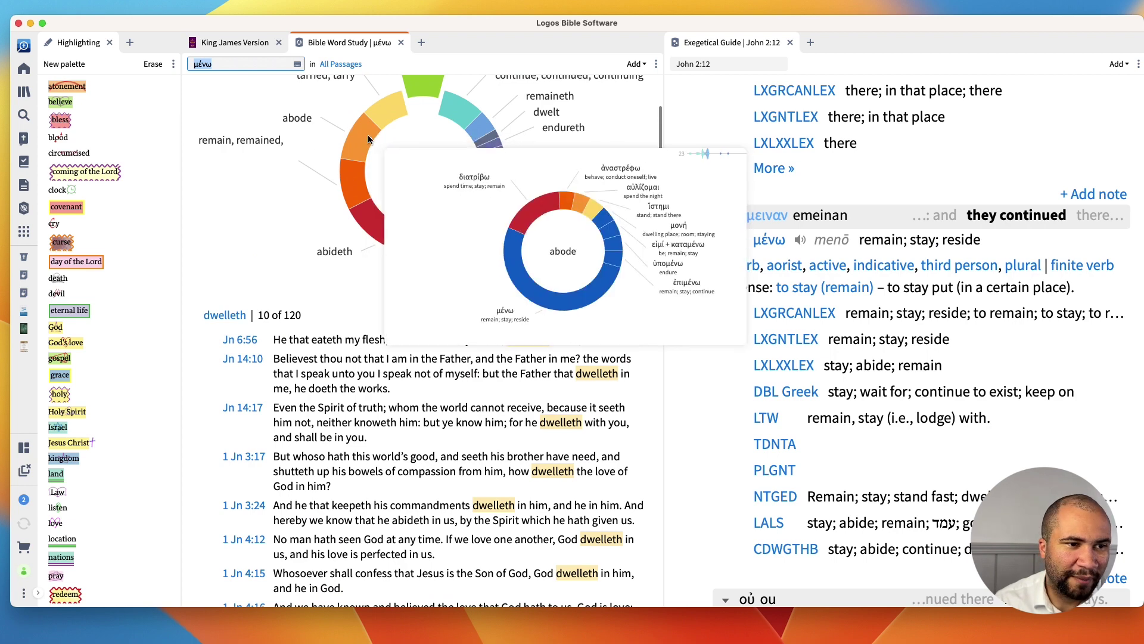
pyautogui.scroll(-4, 372, 223)
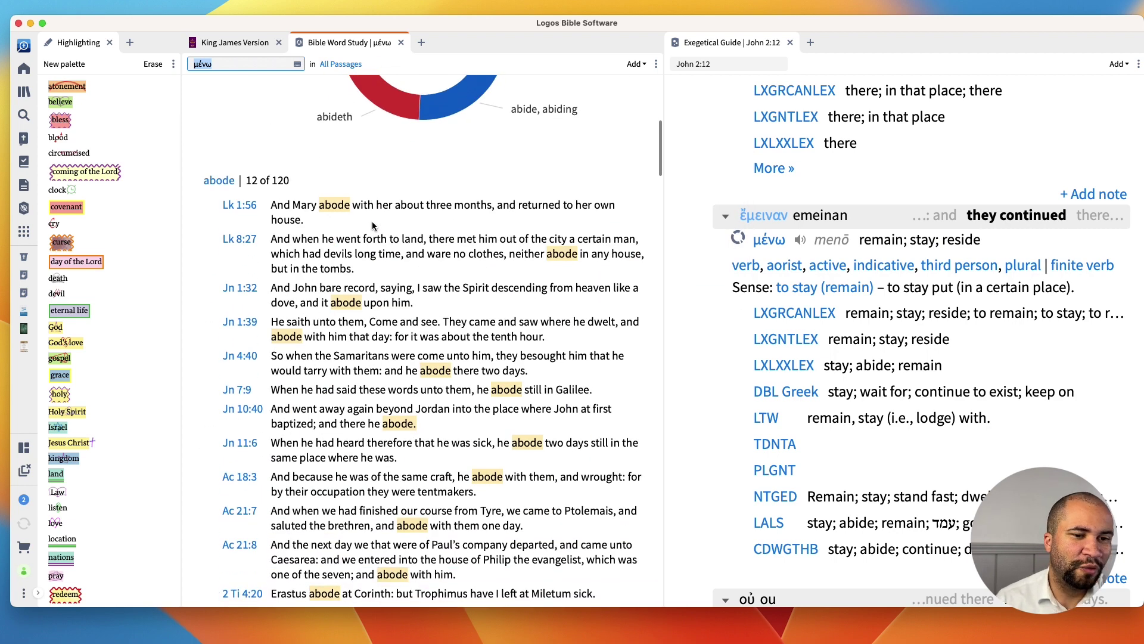
pyautogui.scroll(-1, 372, 225)
pyautogui.scroll(5, 373, 225)
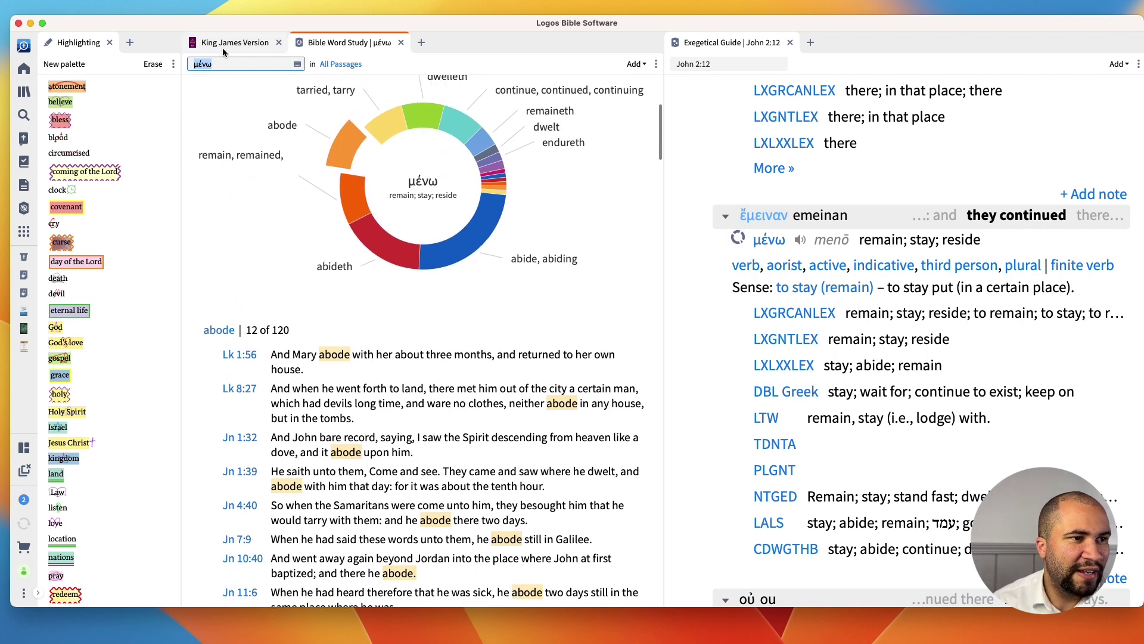
# Step: Glance at the KJV of John 2:12, then list verses rendering μένω as 'continue'
pyautogui.click(233, 43)
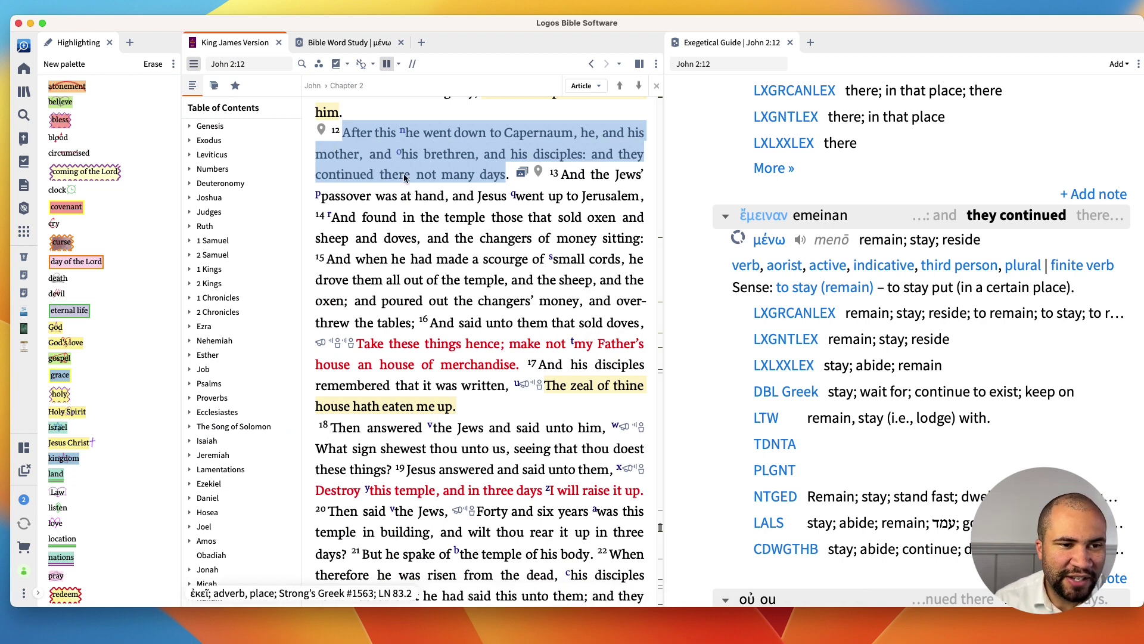
pyautogui.click(358, 44)
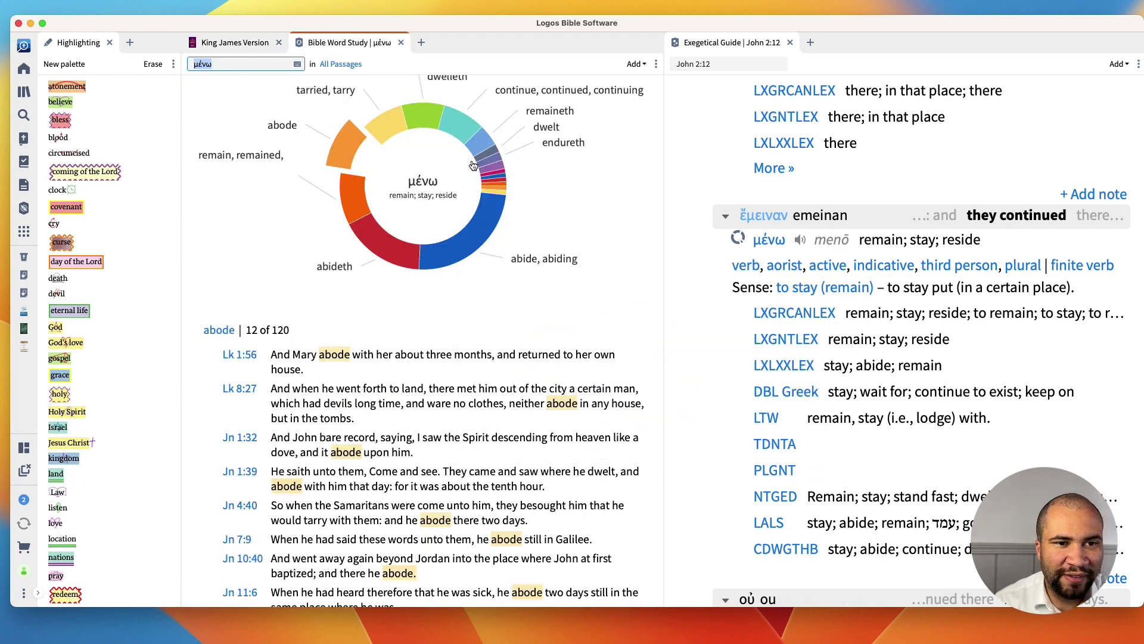
pyautogui.click(455, 132)
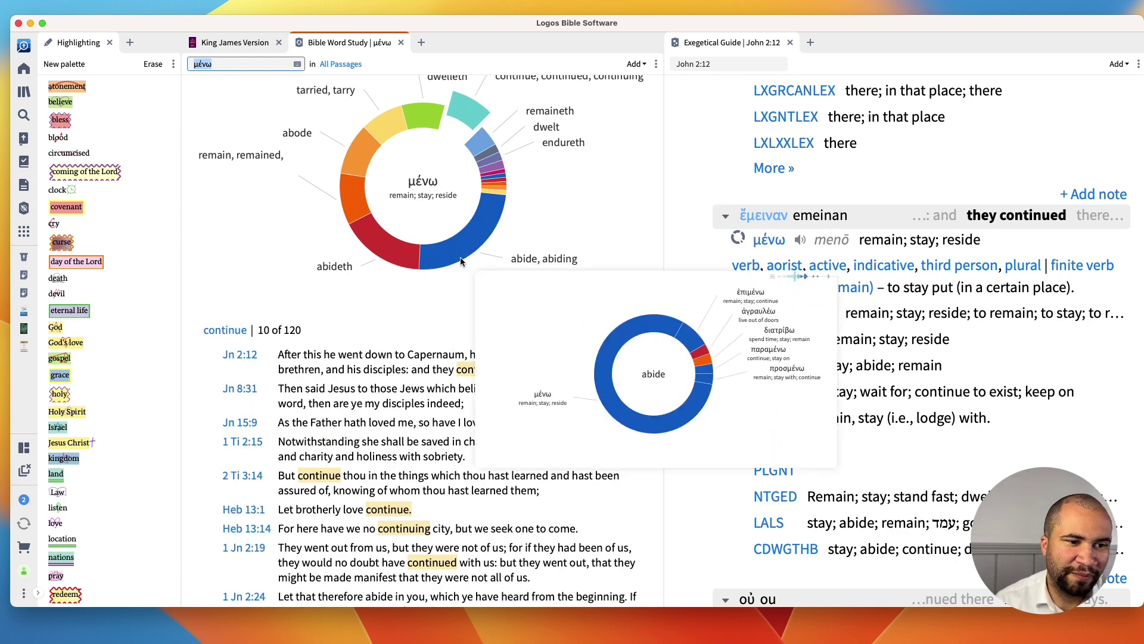
pyautogui.scroll(-2, 371, 355)
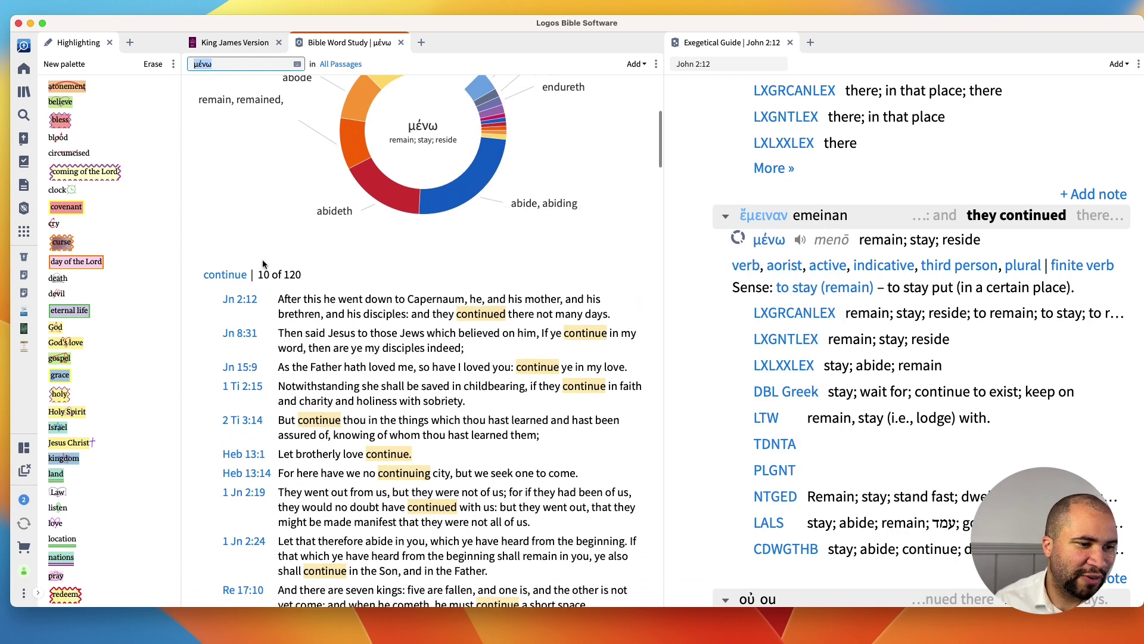
pyautogui.scroll(-2, 358, 304)
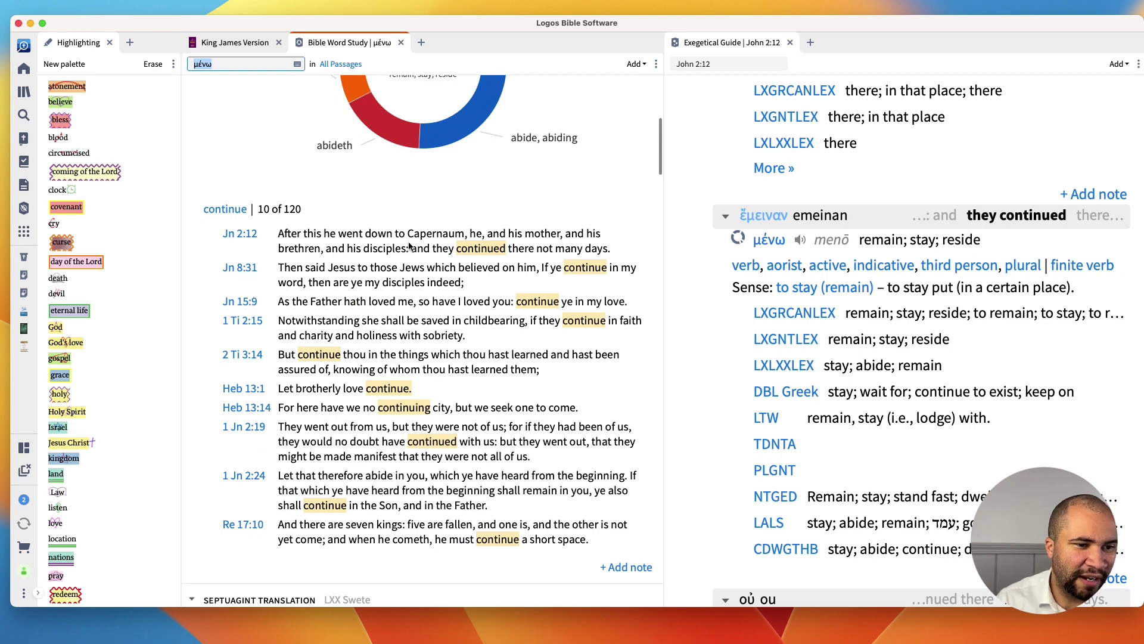
pyautogui.moveTo(245, 238)
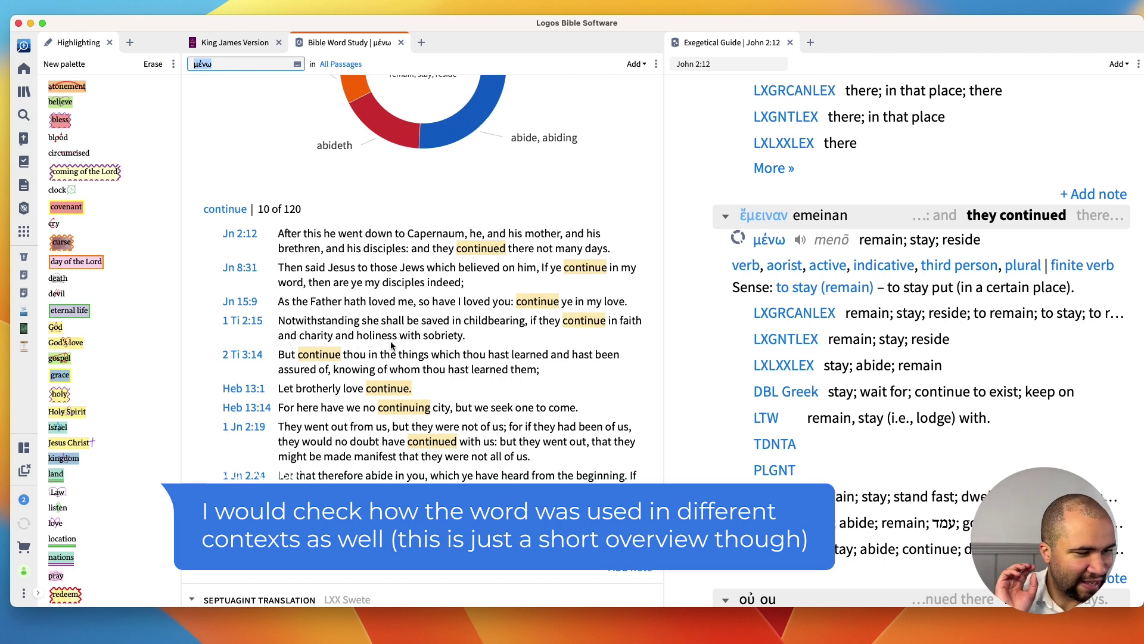
pyautogui.scroll(-4, 391, 346)
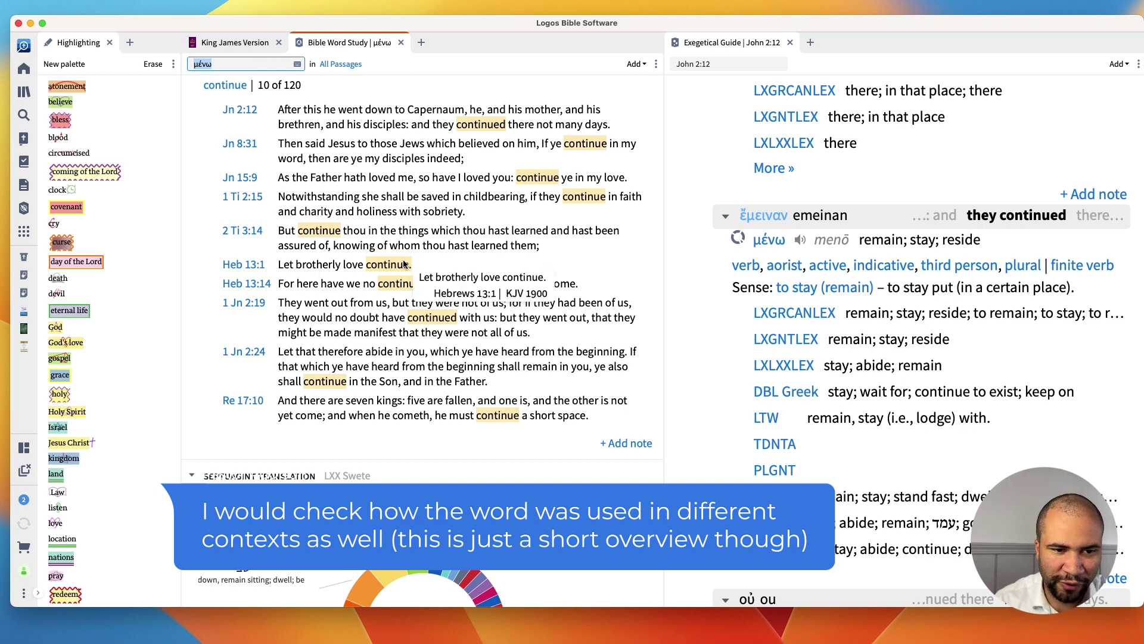
pyautogui.scroll(4, 417, 268)
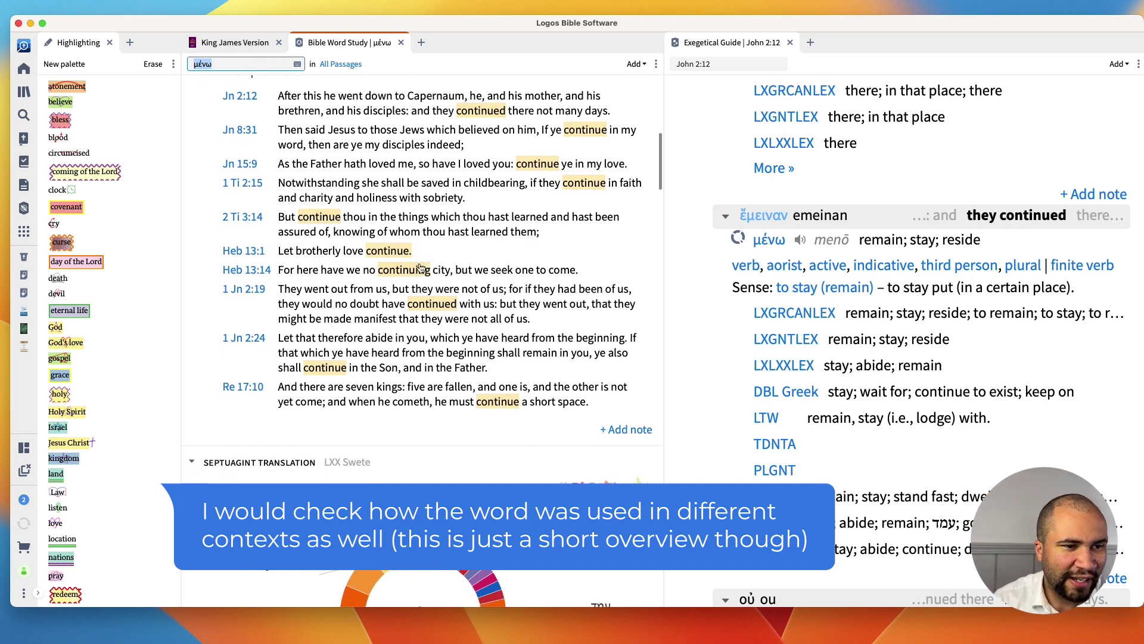
pyautogui.scroll(5, 243, 96)
# Step: Return to the KJV of John 2 and browse the Documents list and new document types
pyautogui.click(232, 43)
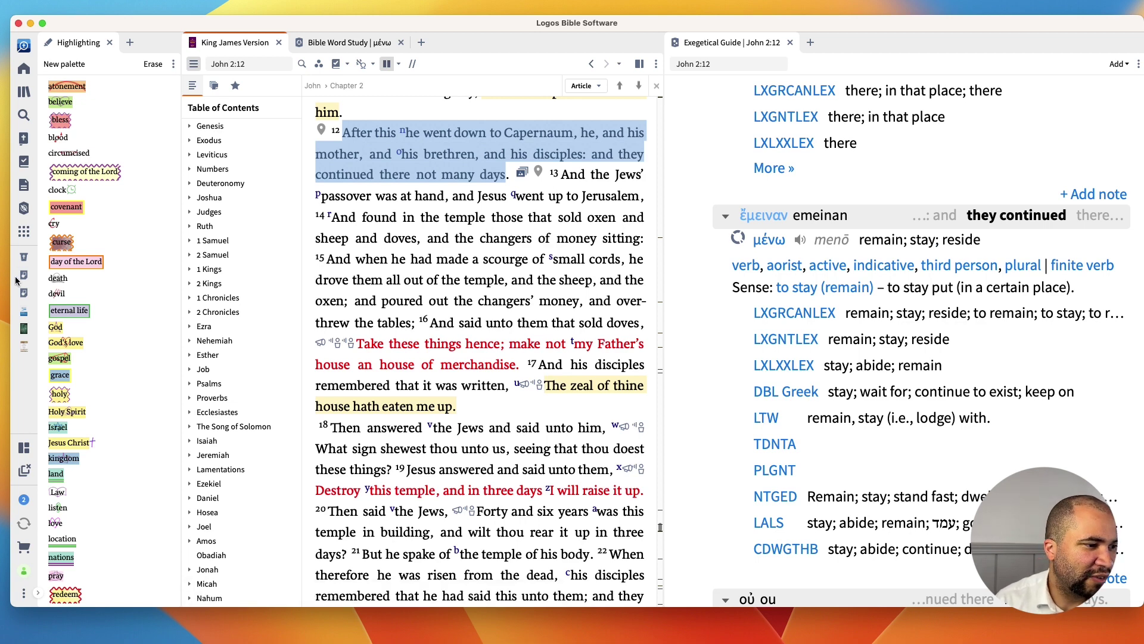
pyautogui.click(22, 190)
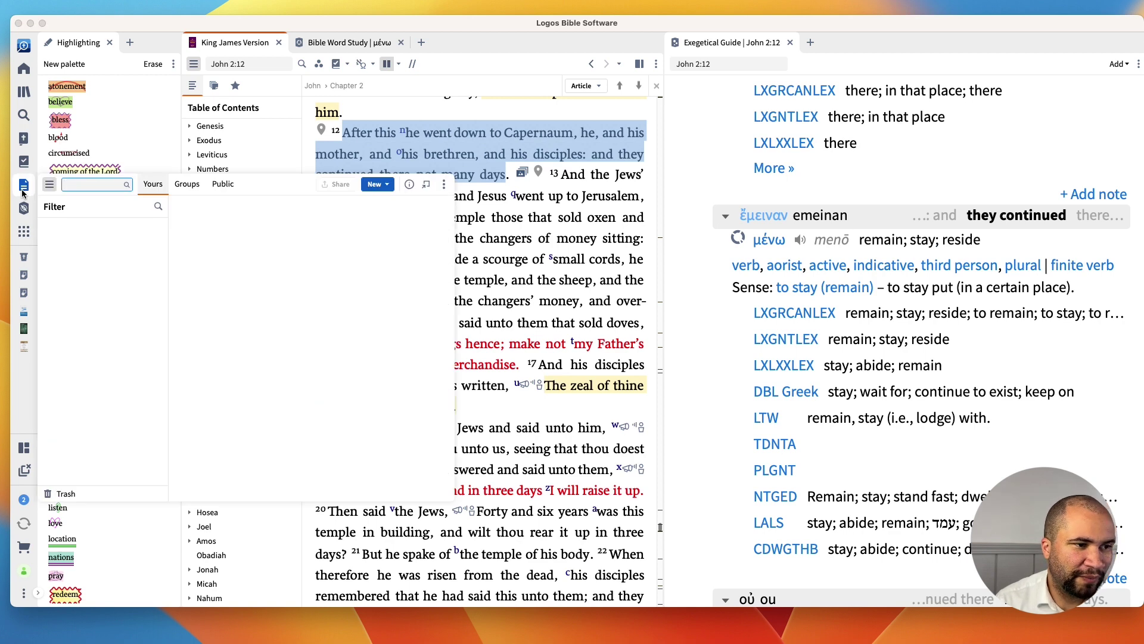
pyautogui.scroll(-10, 197, 227)
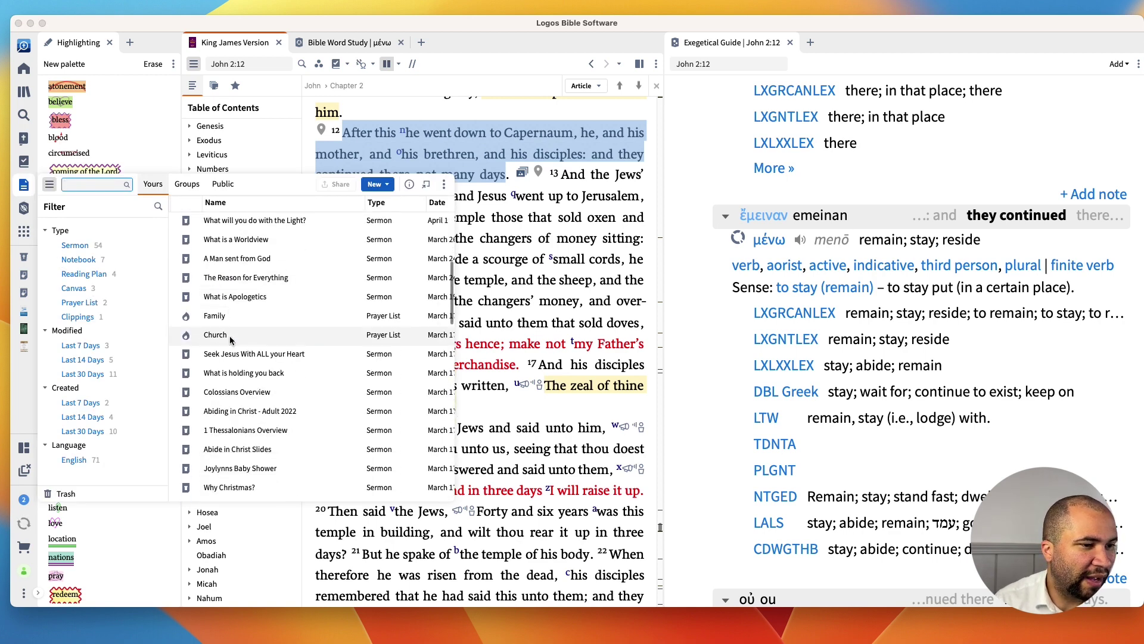
pyautogui.click(114, 184)
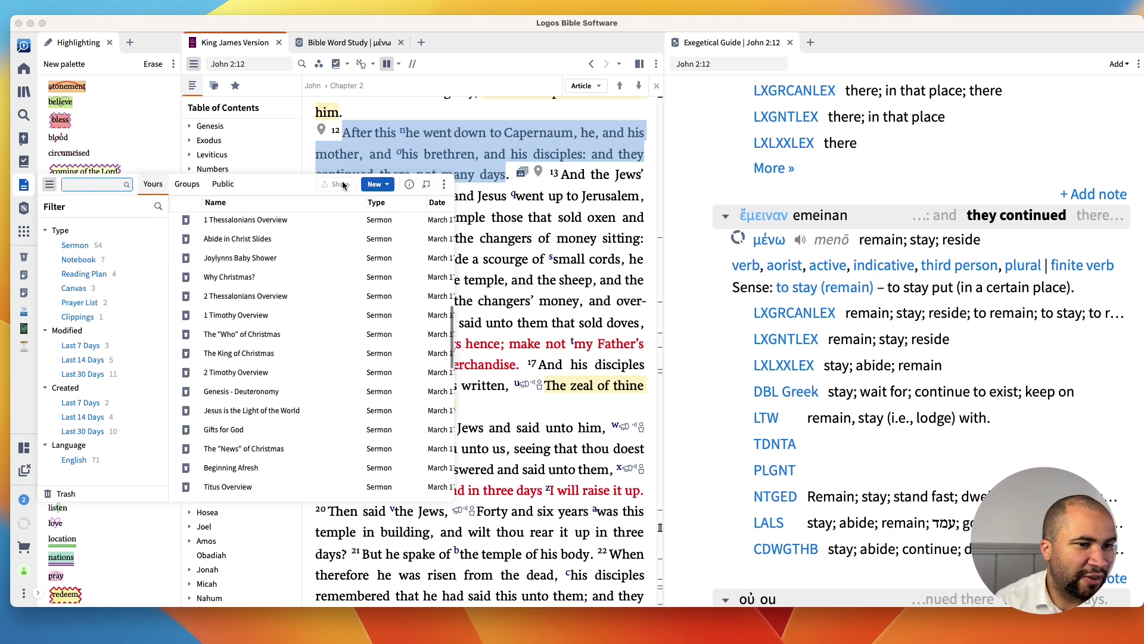
pyautogui.click(376, 184)
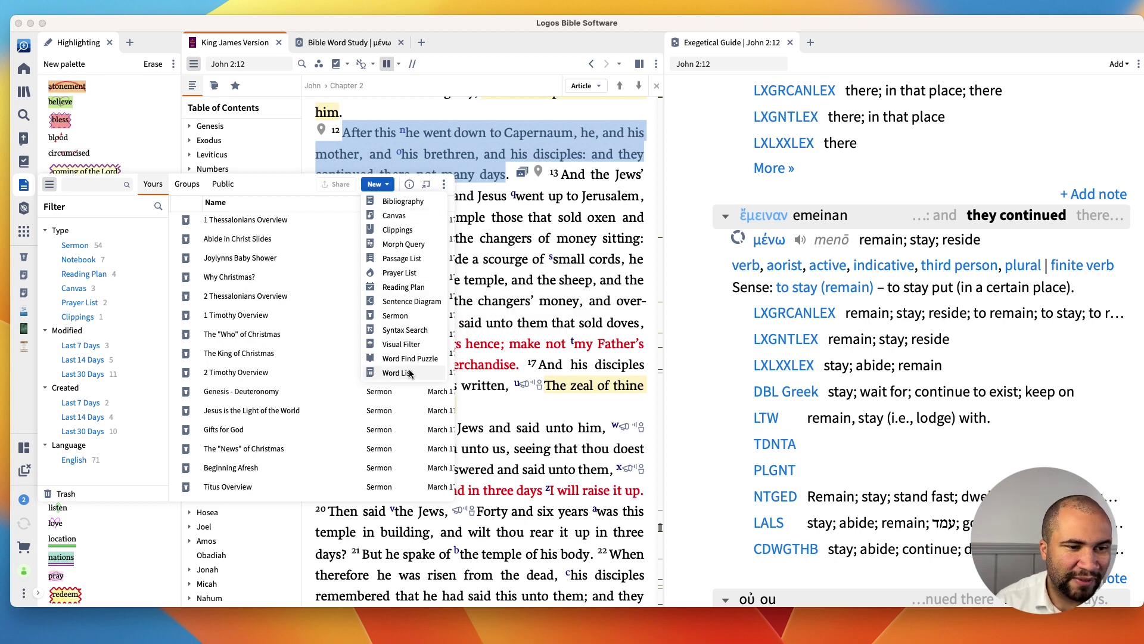
# Step: Close the Documents list and bring up the Tools menu
pyautogui.click(24, 188)
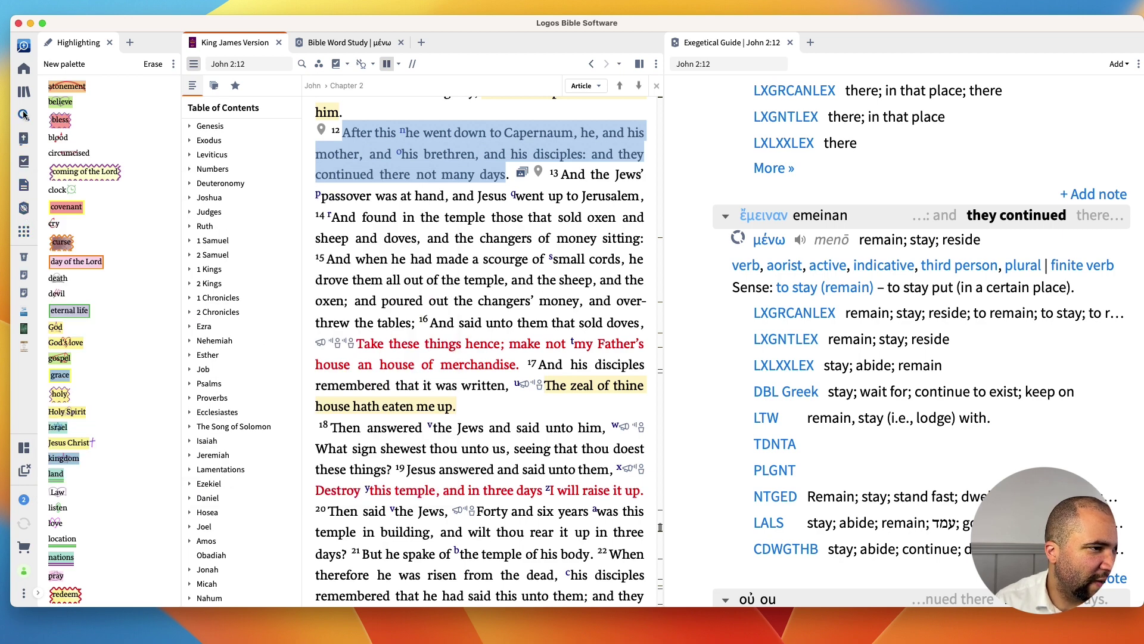
pyautogui.click(24, 215)
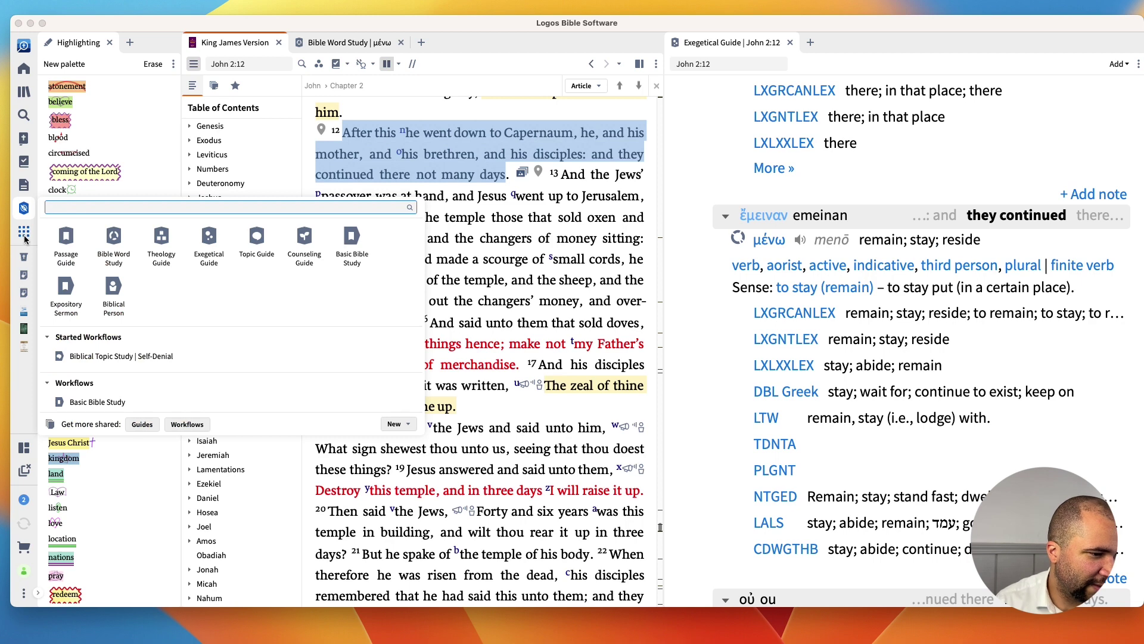
pyautogui.click(25, 236)
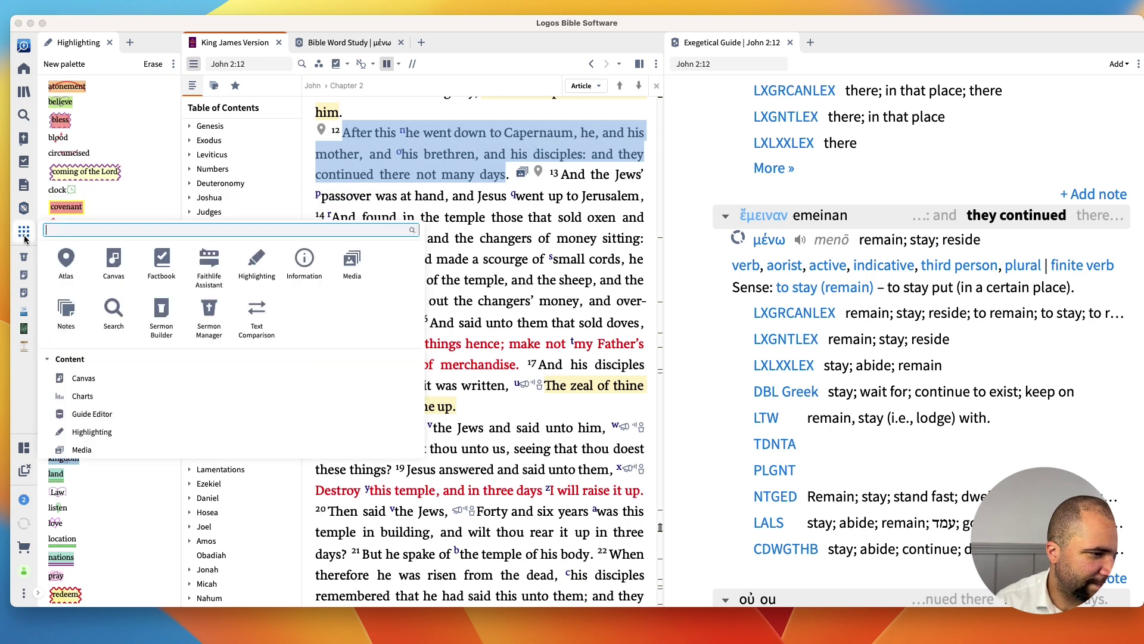
# Step: Open all notes in a new tab with the side panel showing
pyautogui.click(67, 311)
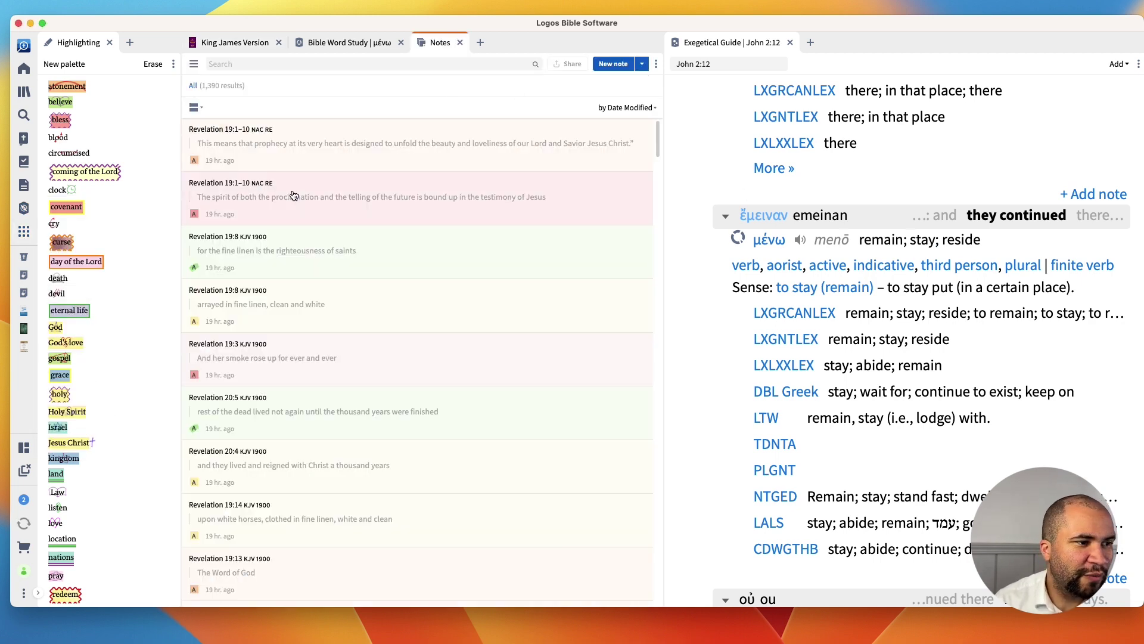
pyautogui.click(195, 64)
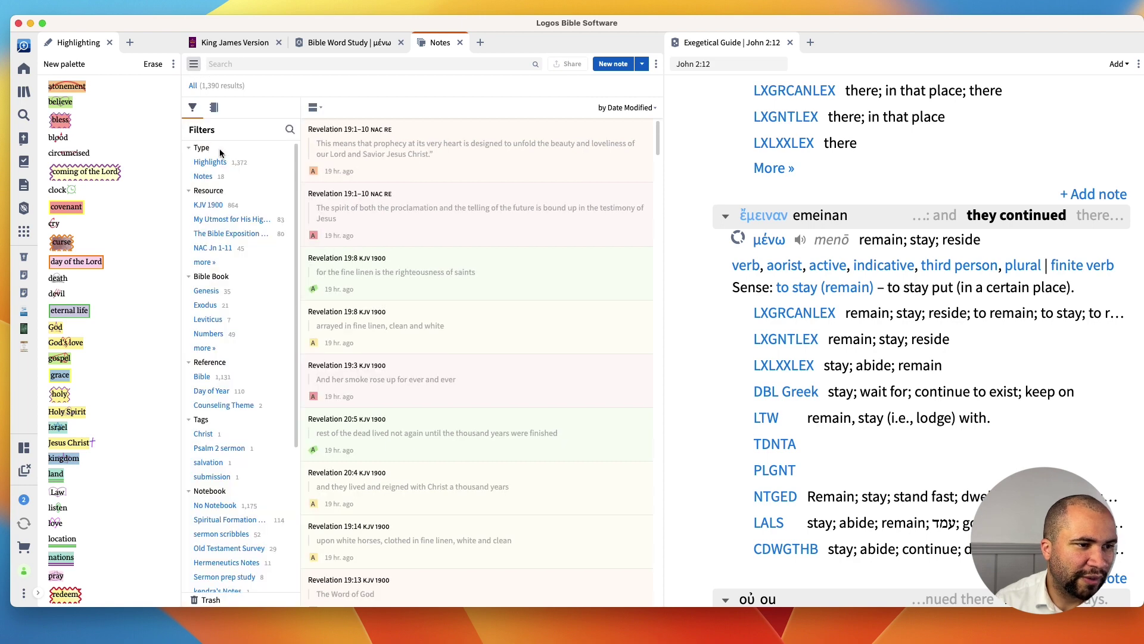
pyautogui.click(195, 66)
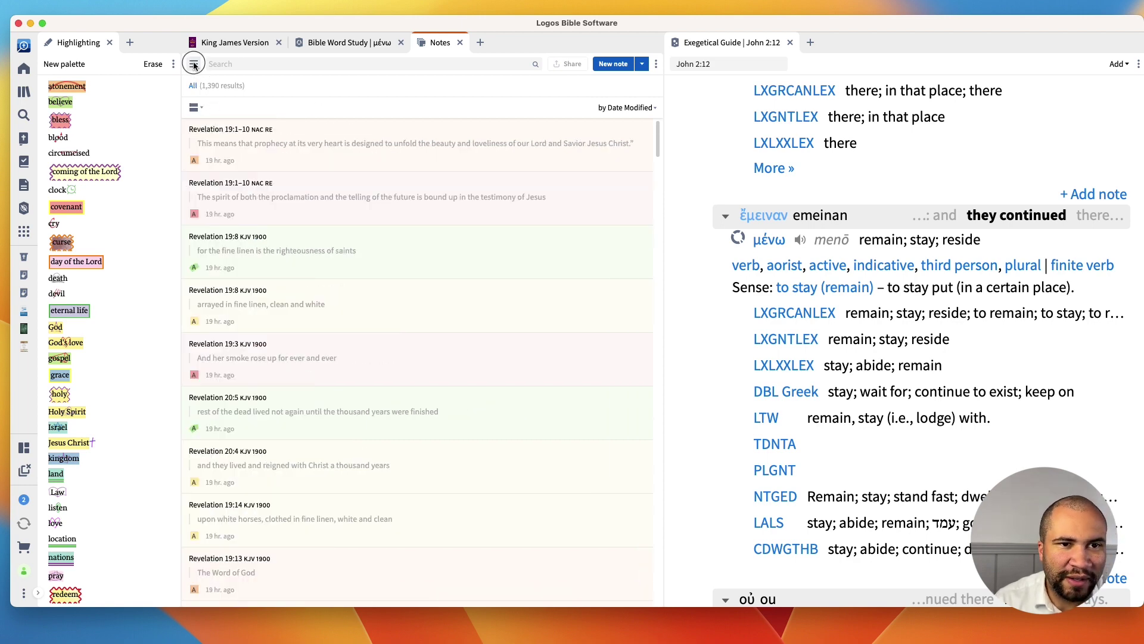
pyautogui.click(194, 65)
# Step: Browse the notebooks, settle on sermon scribbles, and switch back to KJV John 2
pyautogui.click(214, 107)
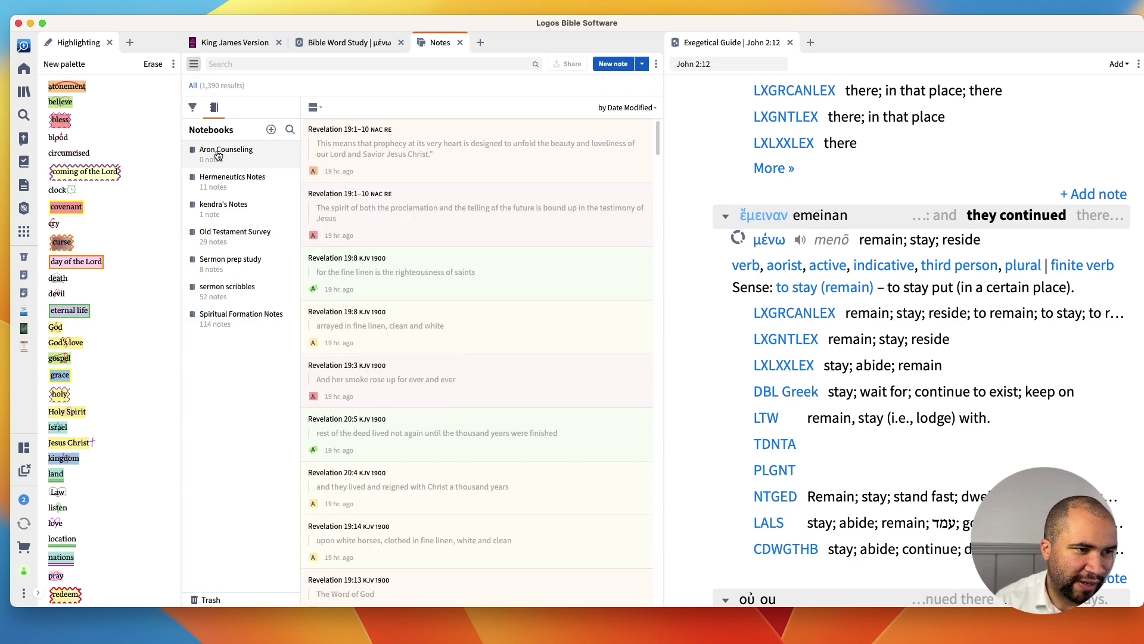
pyautogui.click(248, 209)
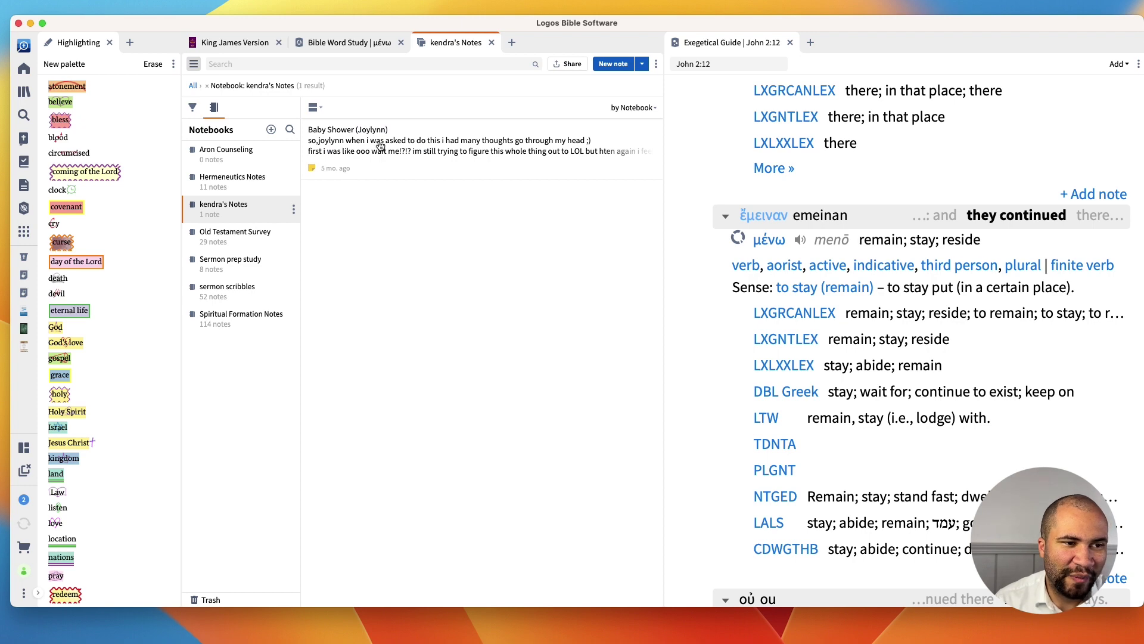
pyautogui.click(233, 236)
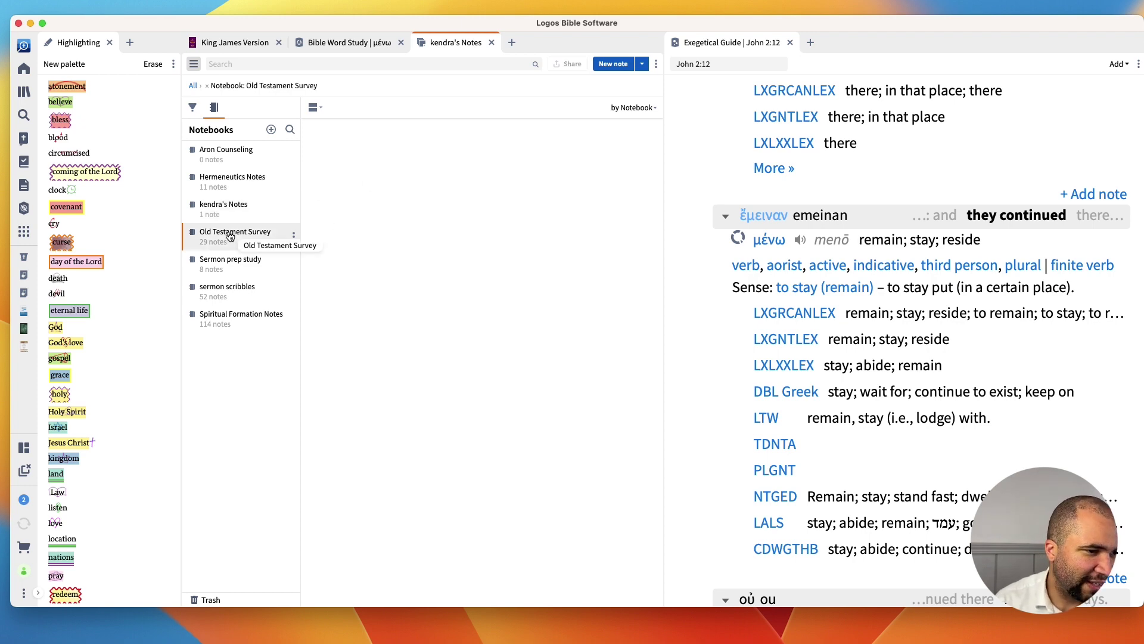
pyautogui.click(242, 272)
pyautogui.click(253, 287)
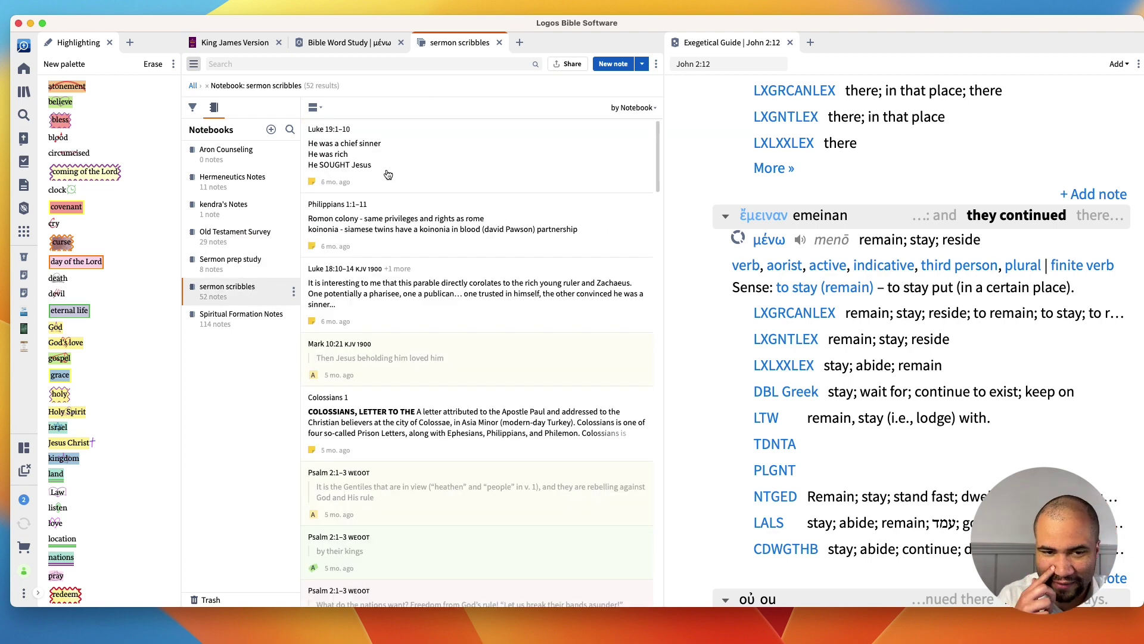
pyautogui.click(220, 321)
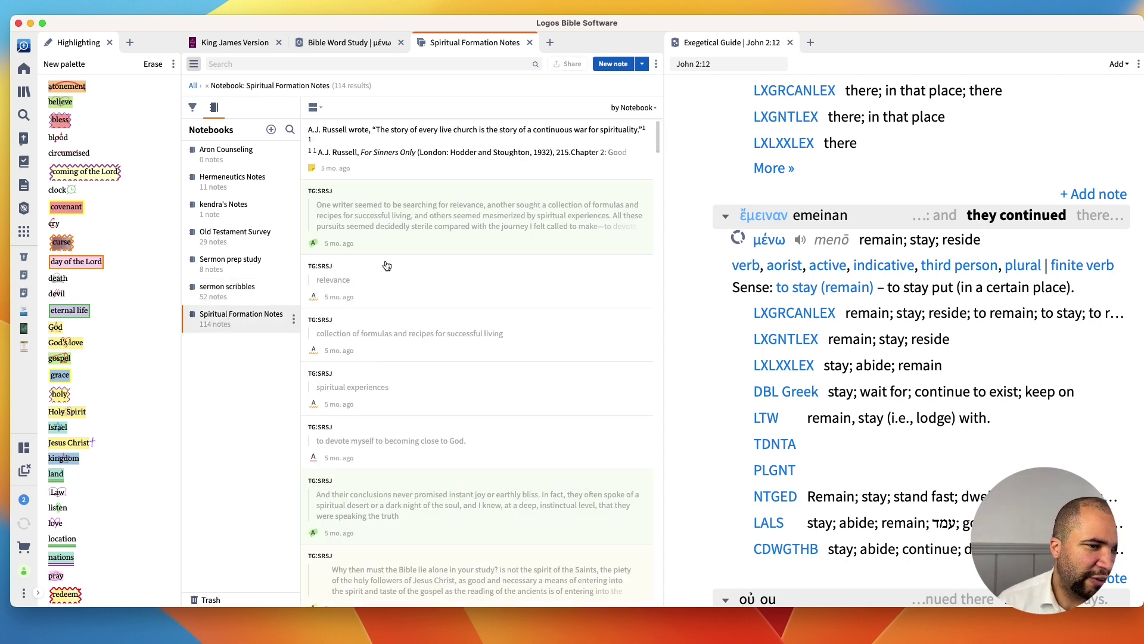
pyautogui.click(228, 289)
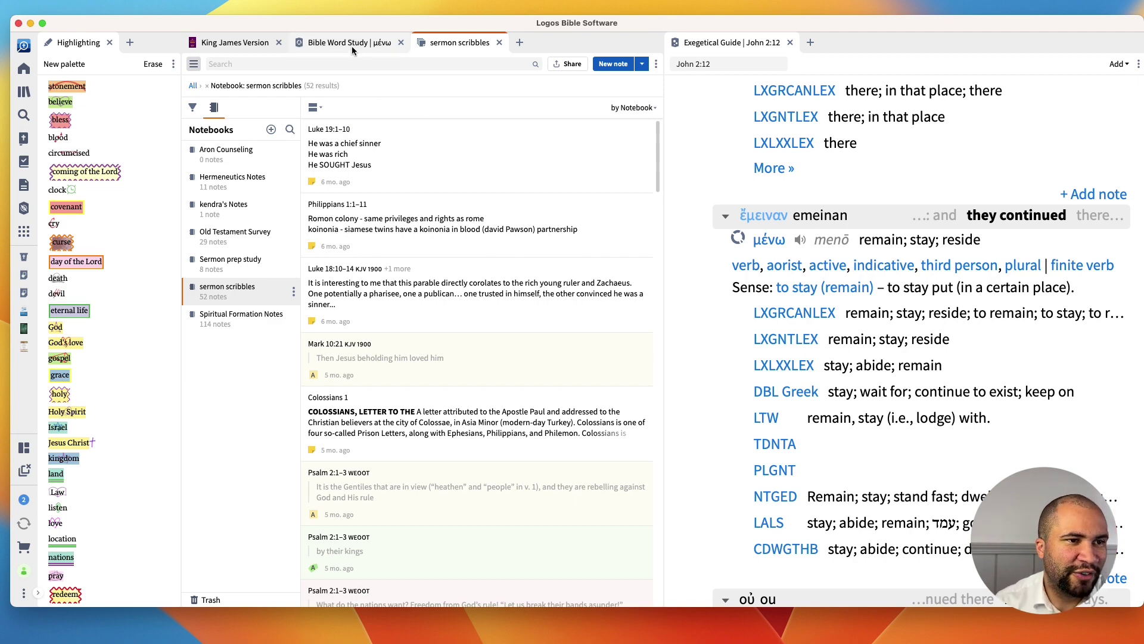
pyautogui.click(223, 41)
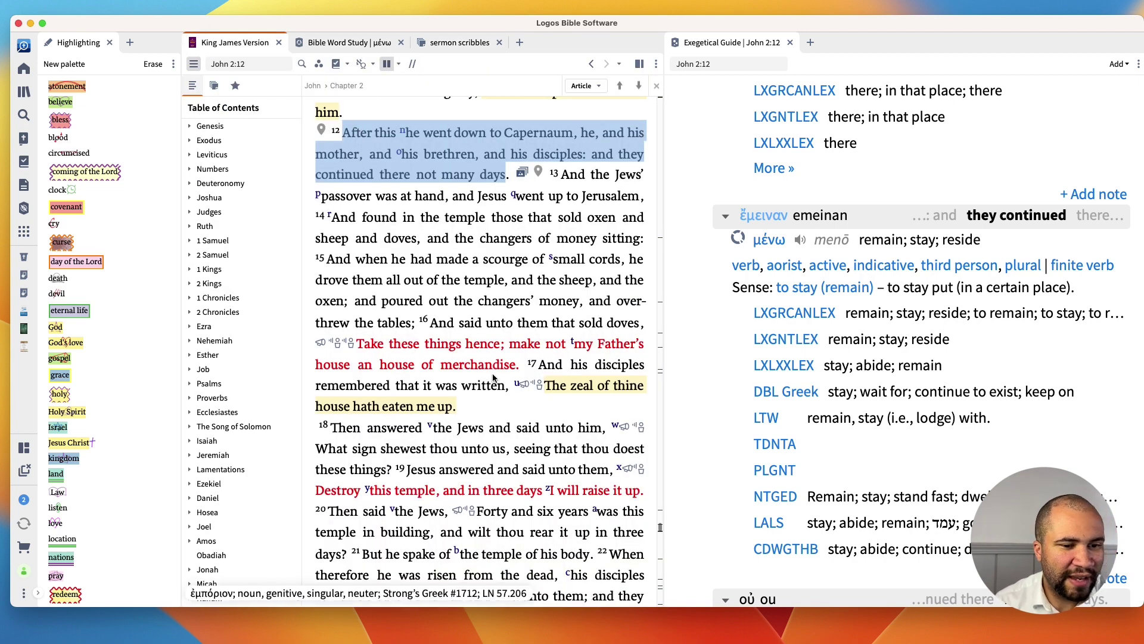
# Step: Select John 2:12 and open a Passage Guide for it
pyautogui.scroll(-1, 453, 227)
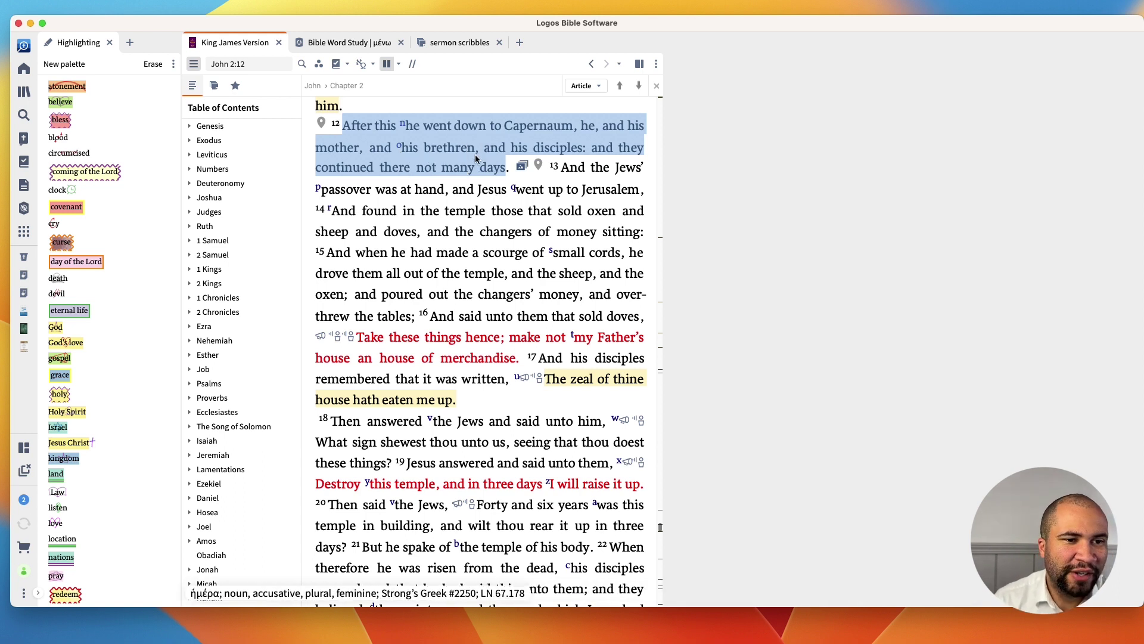
pyautogui.click(483, 209)
pyautogui.moveTo(344, 125); pyautogui.dragTo(503, 172)
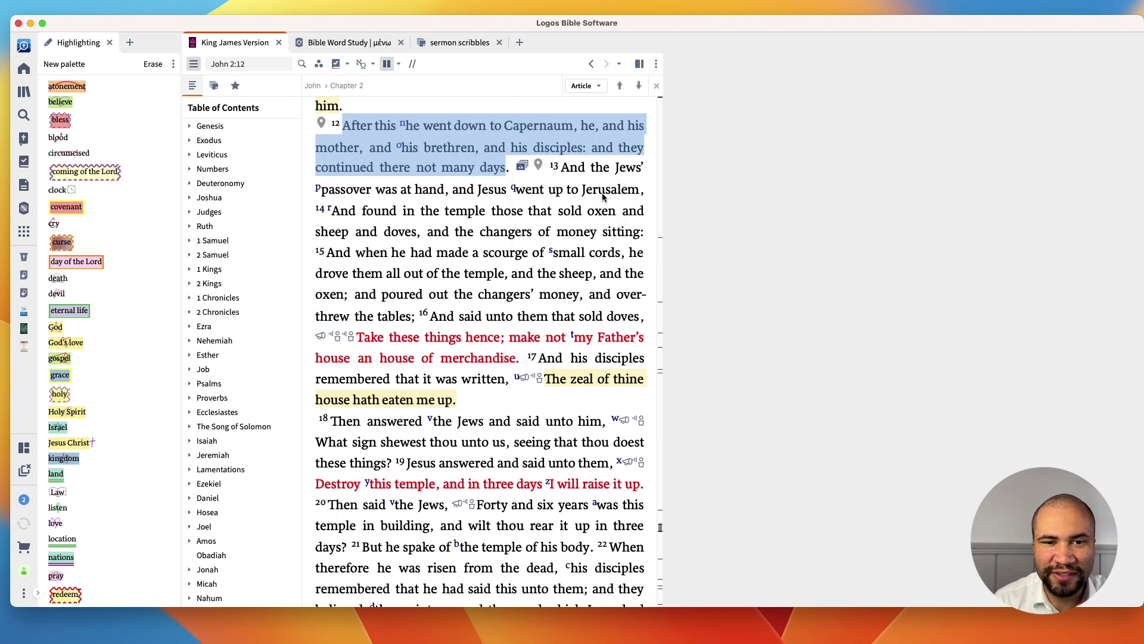
pyautogui.click(565, 187)
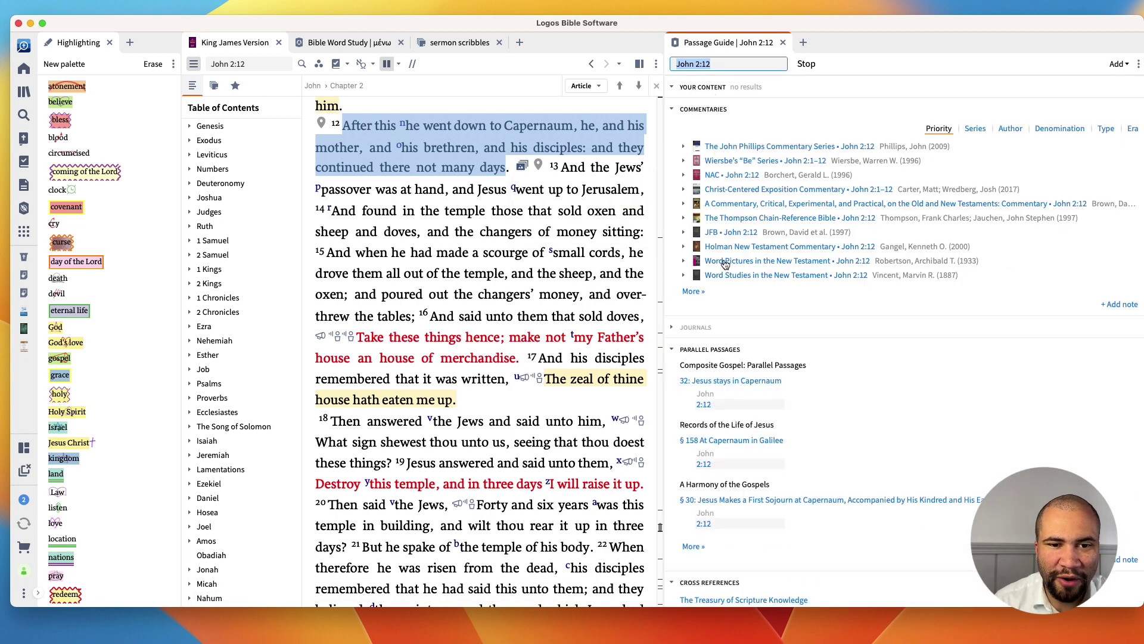
# Step: Show all commentaries and expand the John Phillips excerpt 'Jesus and His Move'
pyautogui.click(692, 293)
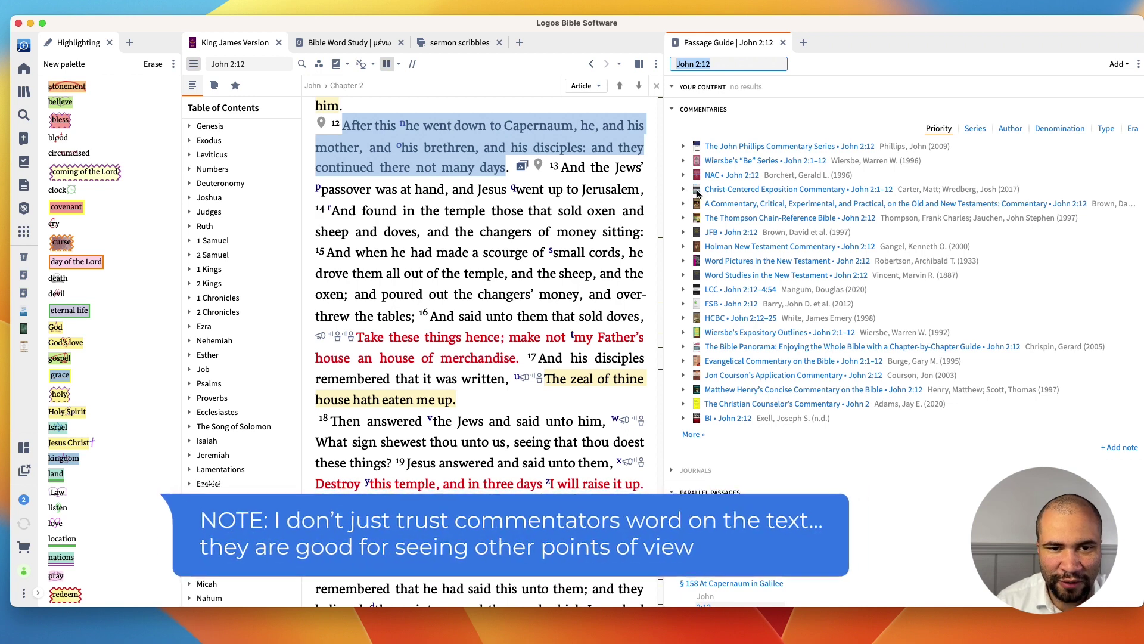
pyautogui.moveTo(701, 221)
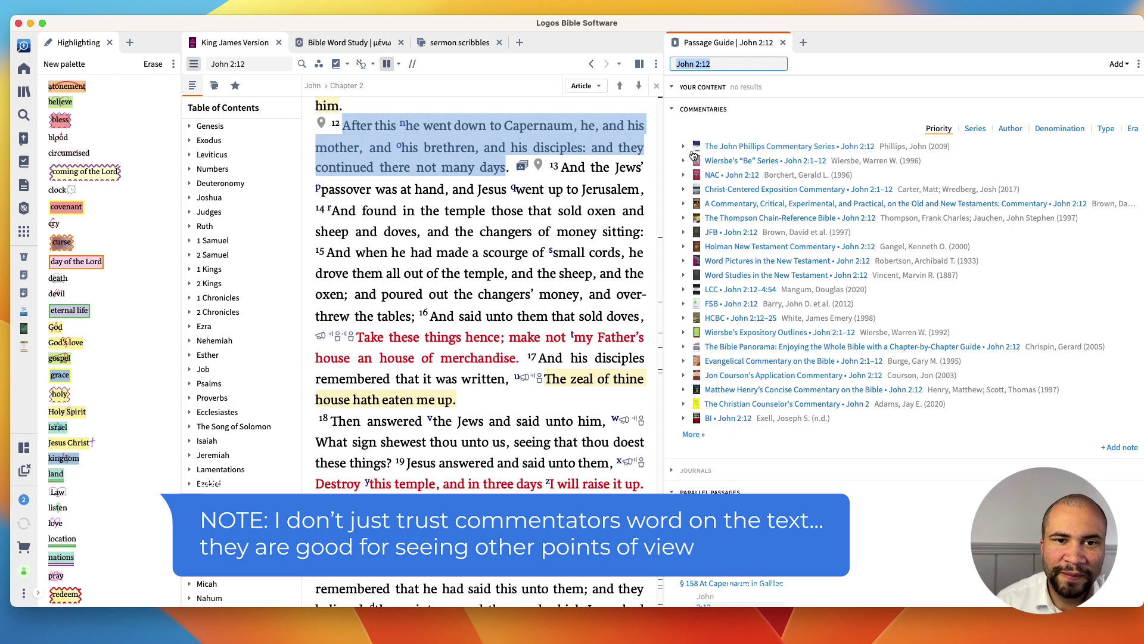
pyautogui.click(683, 146)
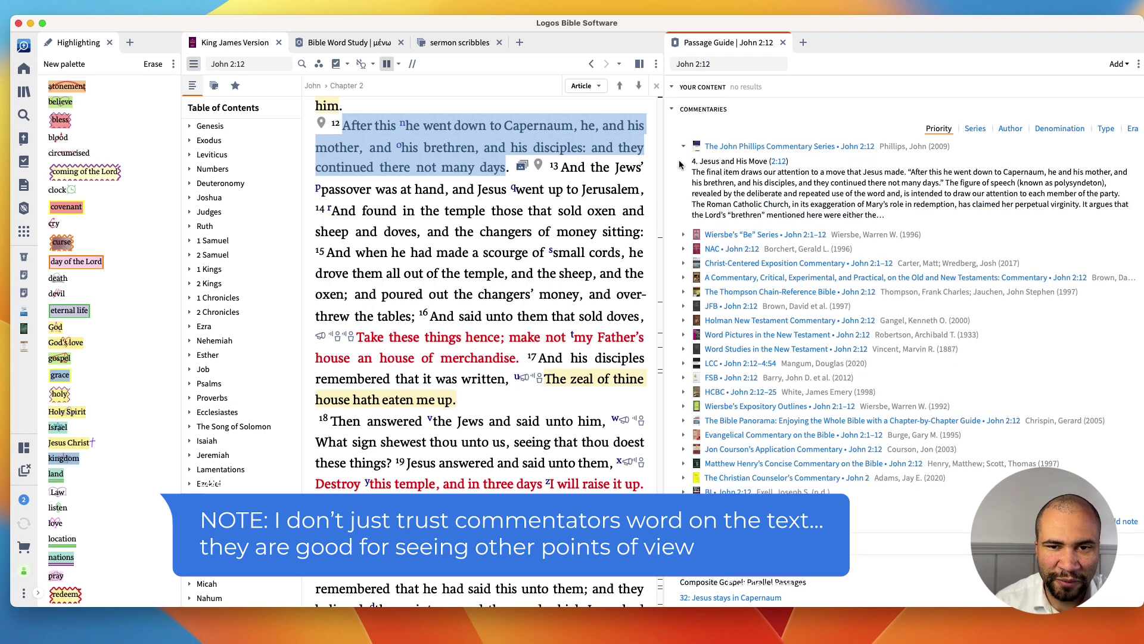
# Step: Open the John Phillips commentary at John 2:12 and move it beside the Bible text
pyautogui.click(725, 147)
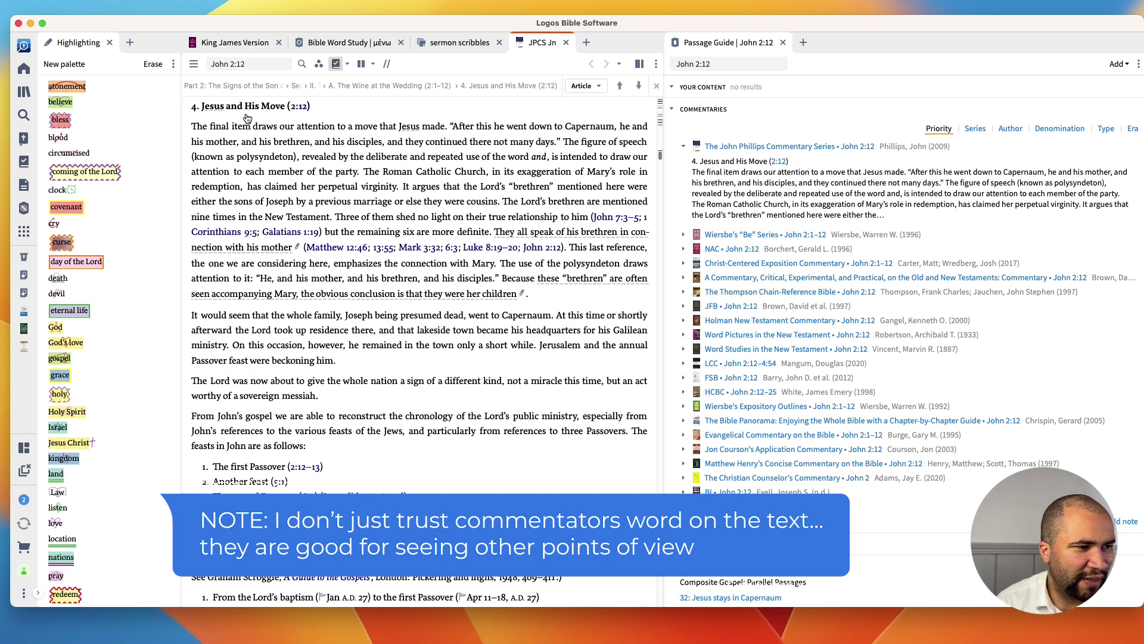
pyautogui.click(655, 64)
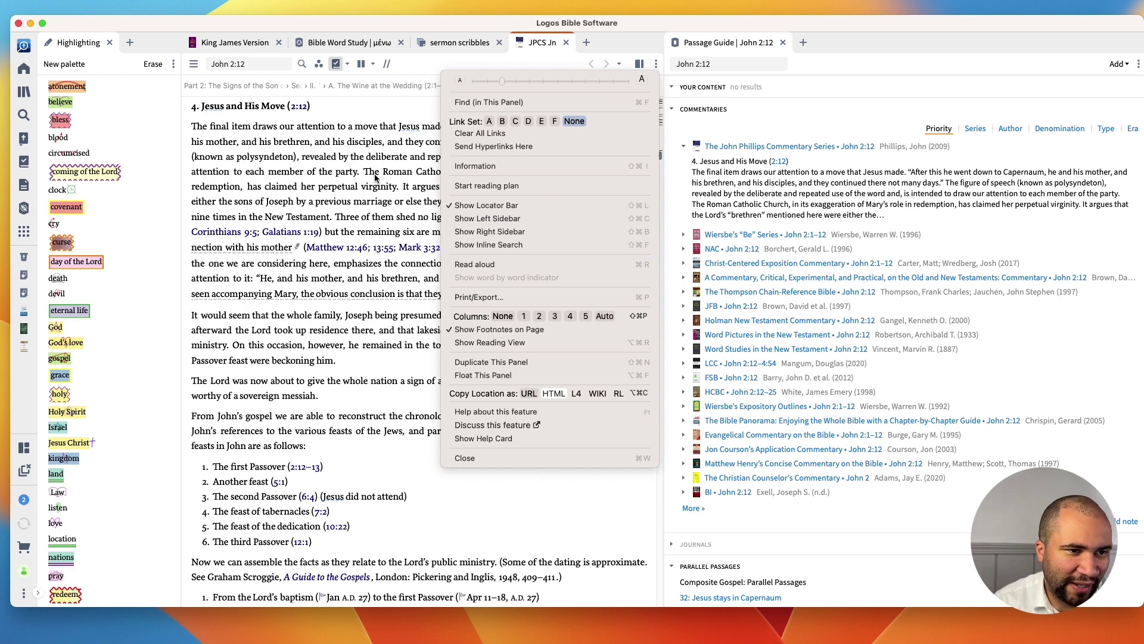
pyautogui.click(345, 106)
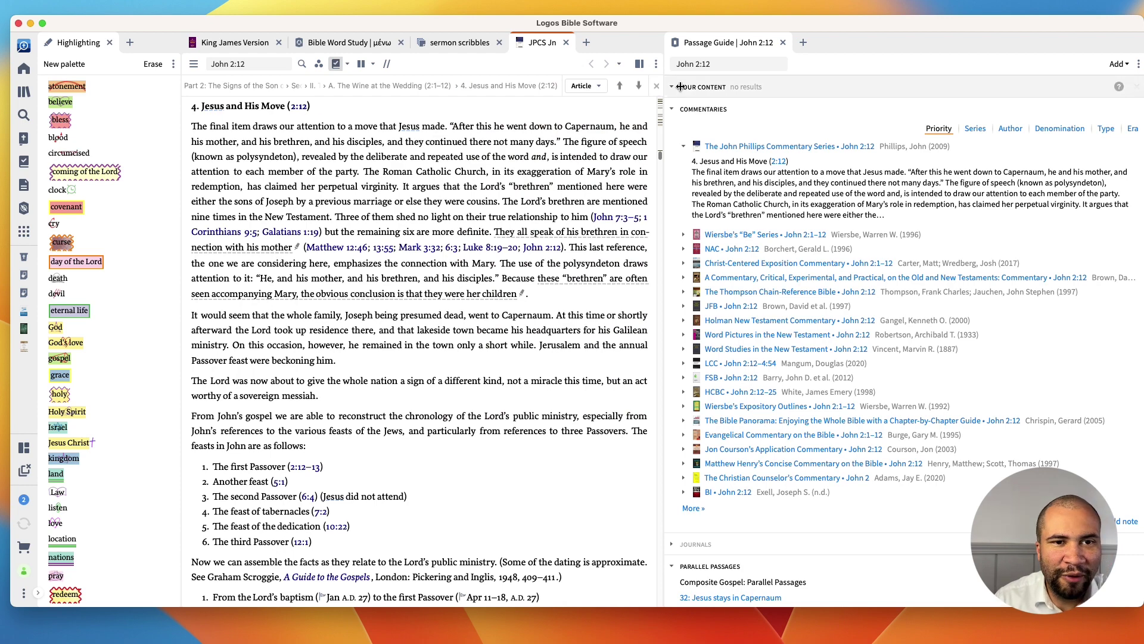
pyautogui.scroll(-10, 437, 203)
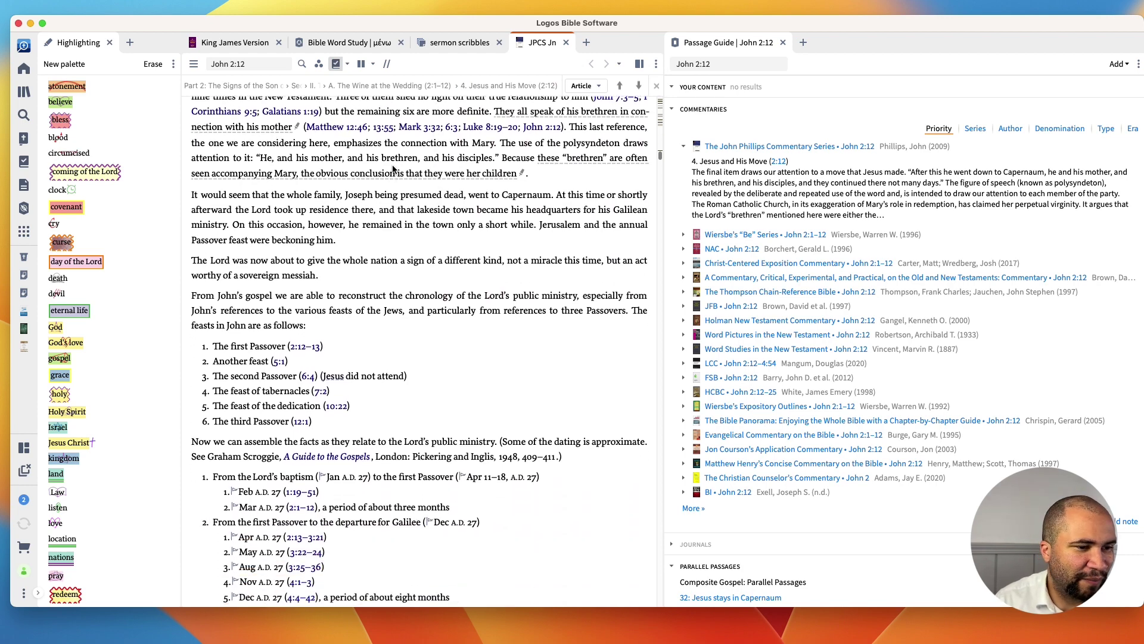
pyautogui.scroll(-15, 376, 401)
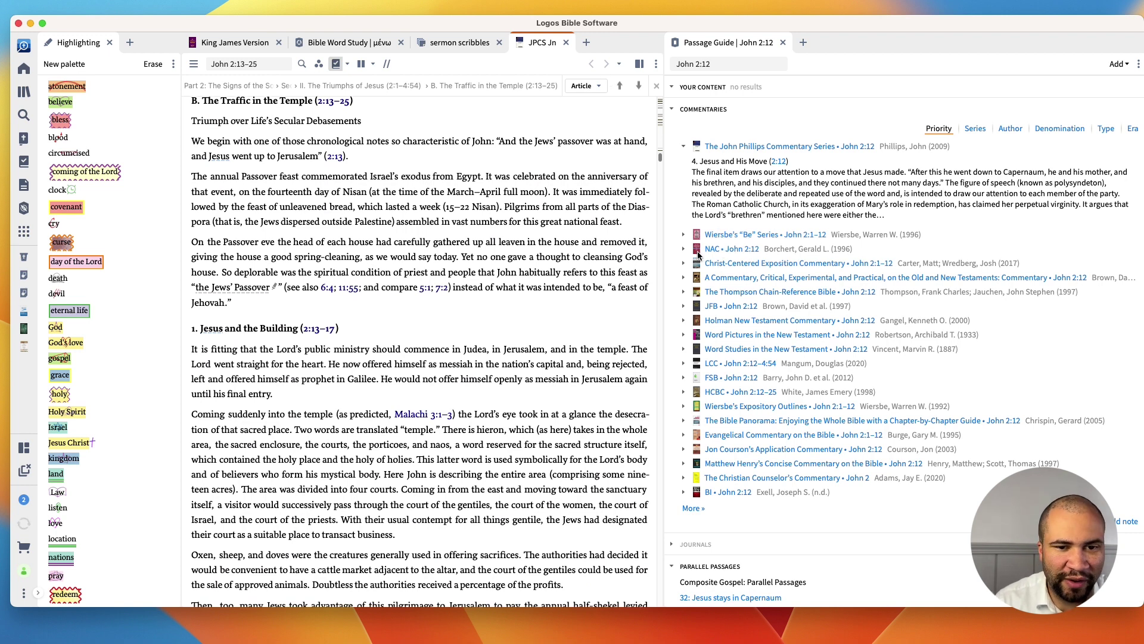
pyautogui.moveTo(719, 270)
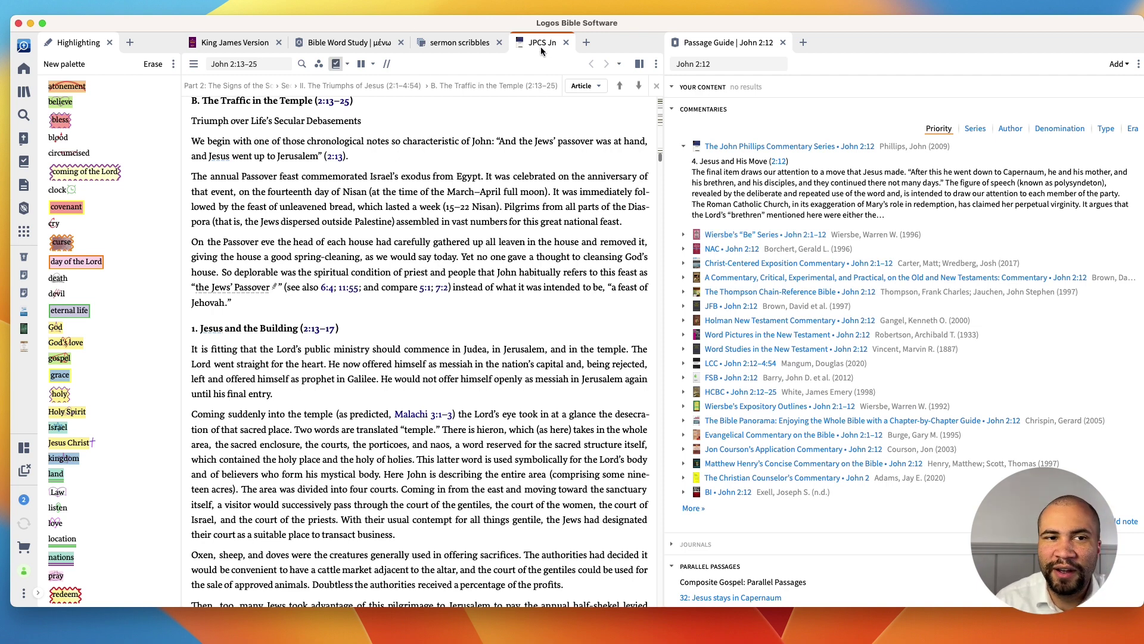
pyautogui.moveTo(541, 51); pyautogui.dragTo(870, 42)
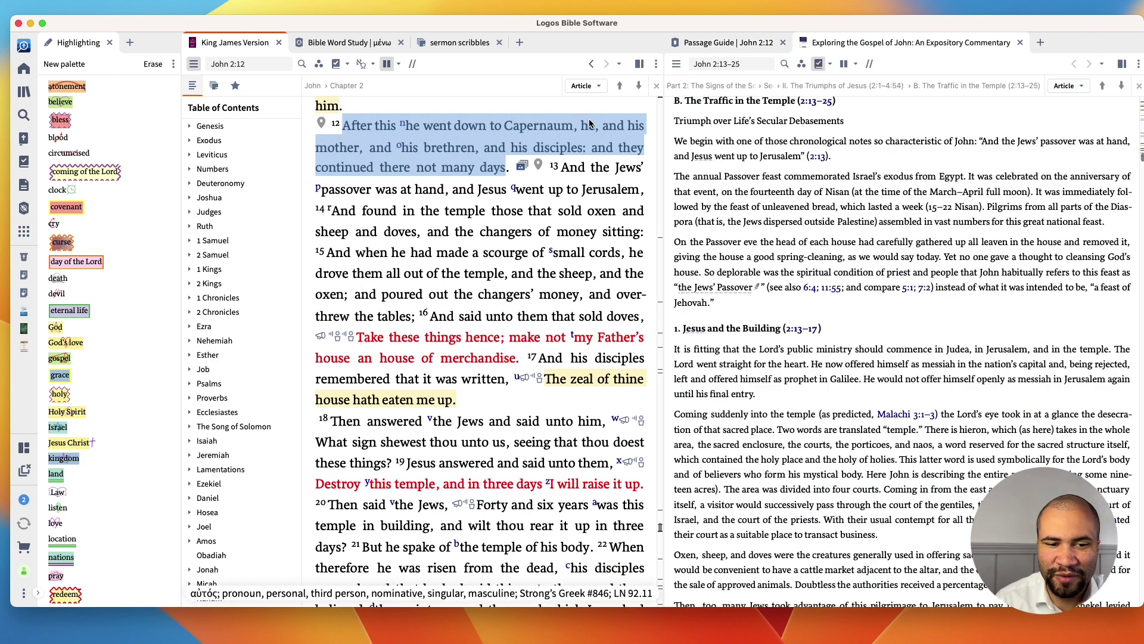
# Step: Check the sermon scribbles and KJV tabs, then open the Sermon Manager
pyautogui.click(460, 43)
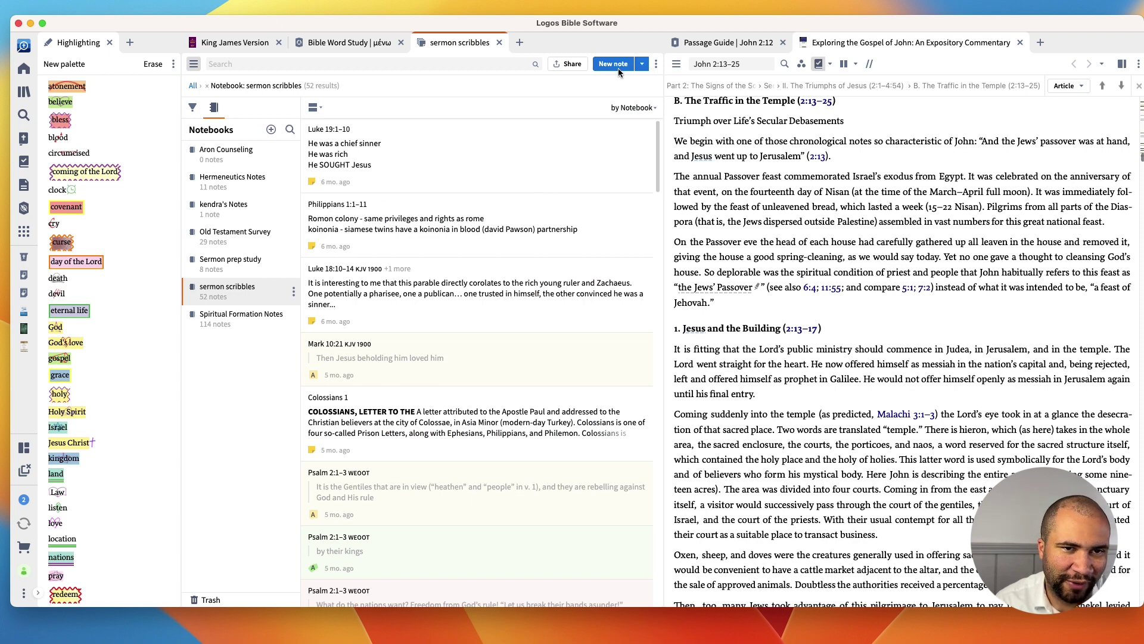
pyautogui.click(234, 39)
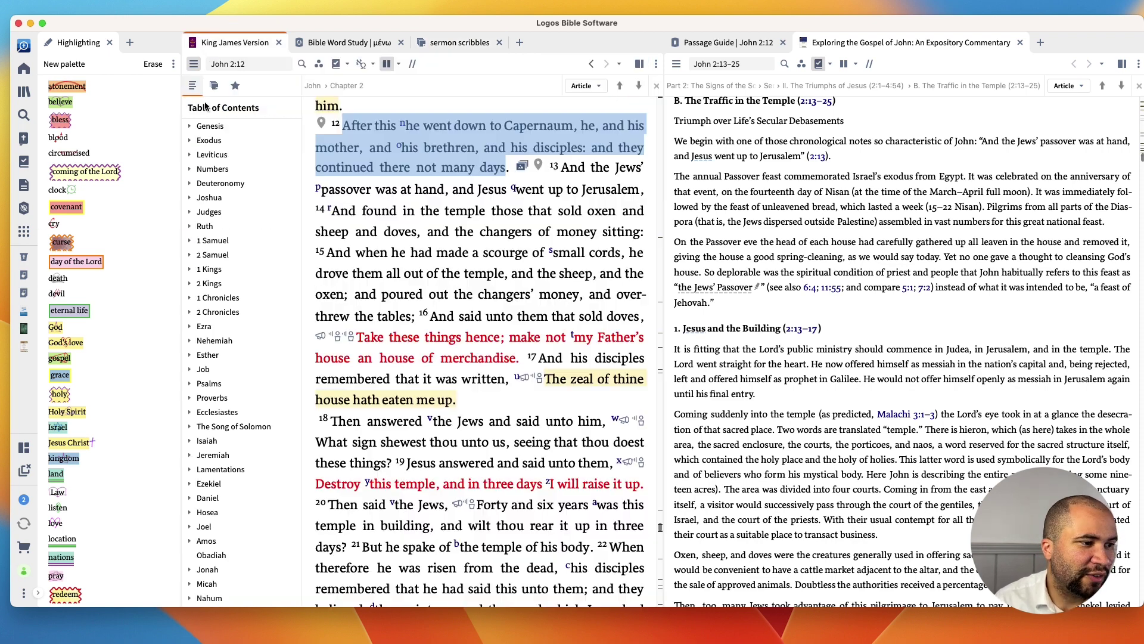
pyautogui.click(26, 261)
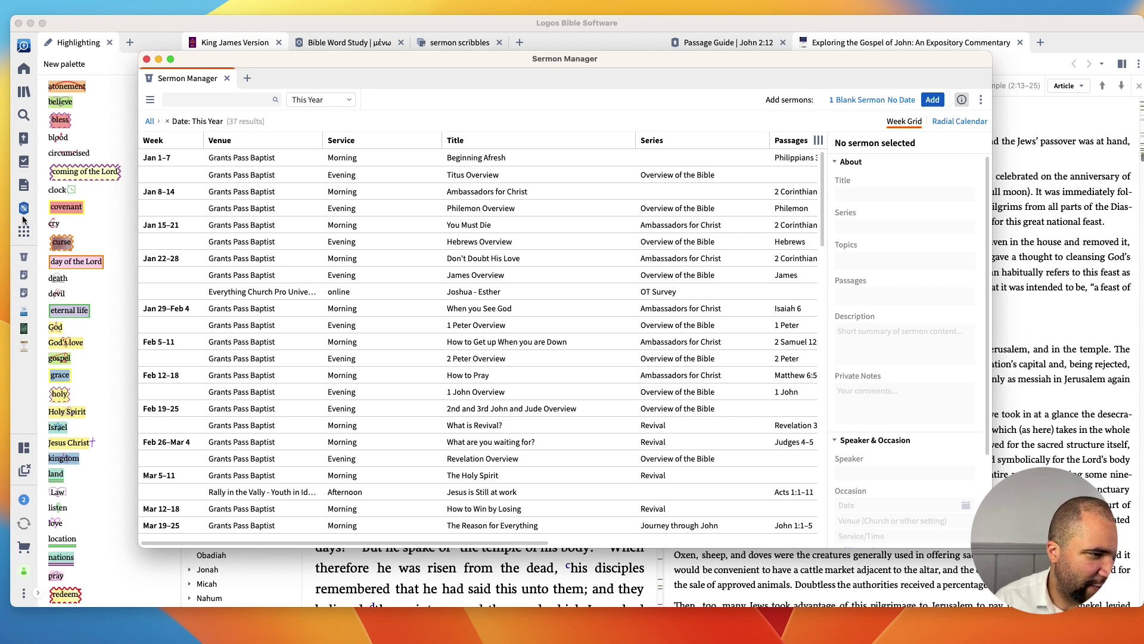
# Step: Close the Sermon Manager and drag the Exegetical Guide tile onto the left sidebar
pyautogui.click(23, 233)
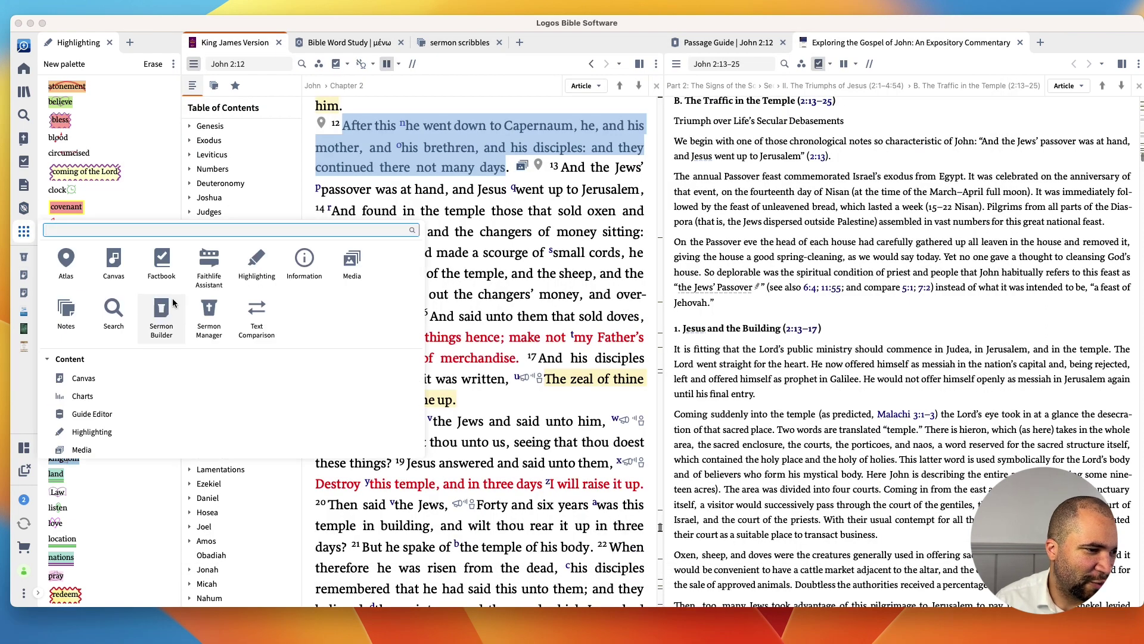
pyautogui.click(24, 209)
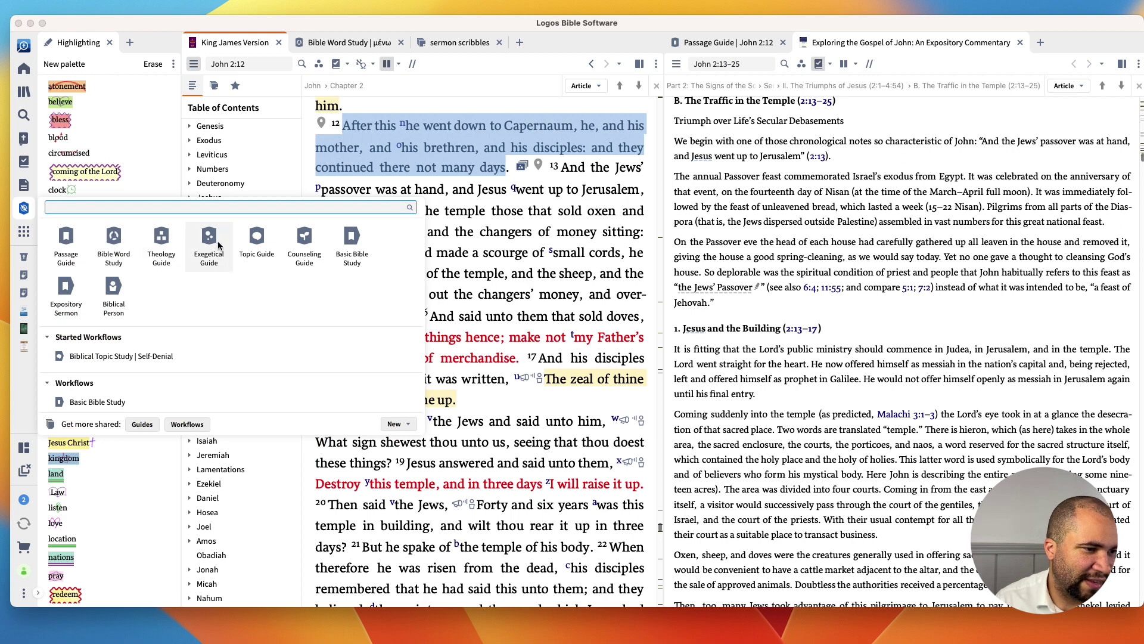
pyautogui.moveTo(144, 296); pyautogui.dragTo(26, 367)
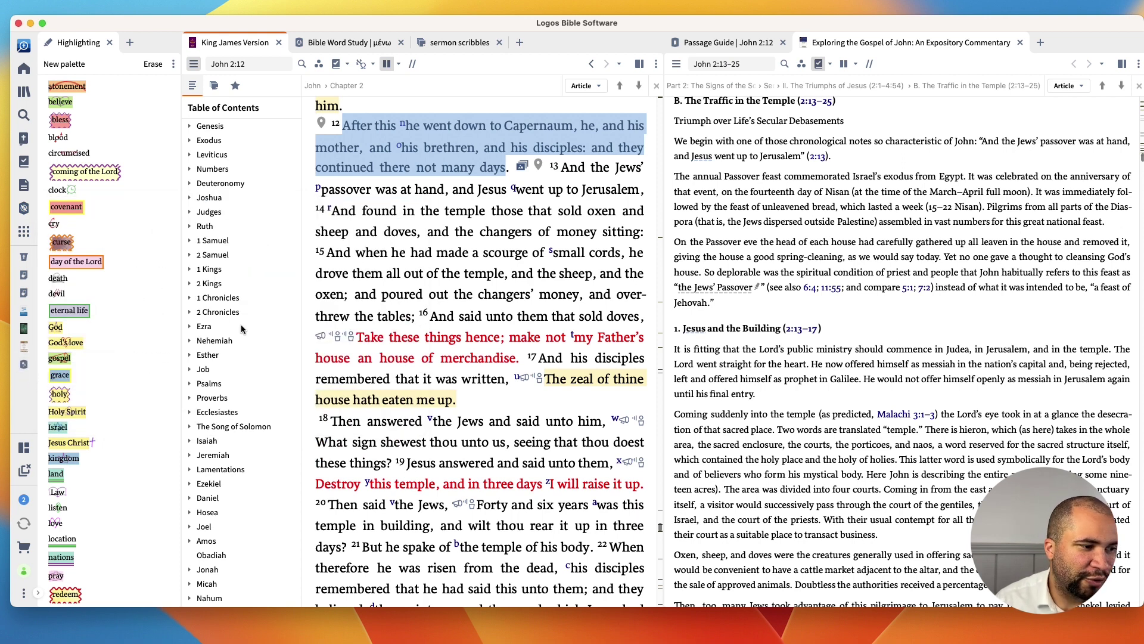
# Step: Open the Sermon Manager filtered to This Year and pick the May 7–13 week for a sermon
pyautogui.click(24, 257)
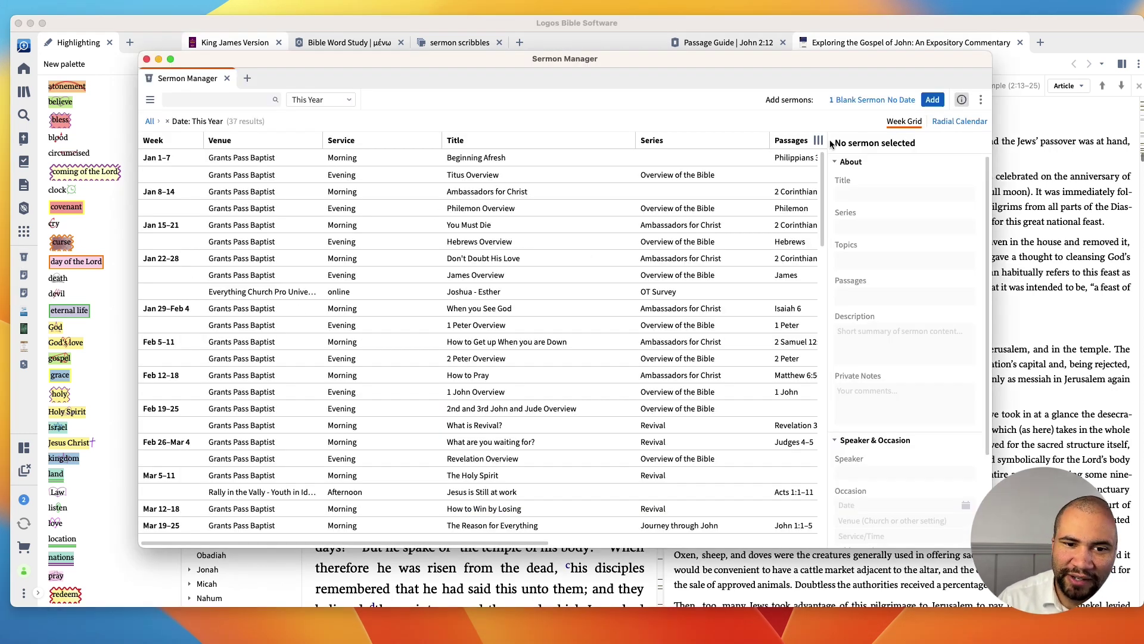
pyautogui.scroll(-10, 644, 243)
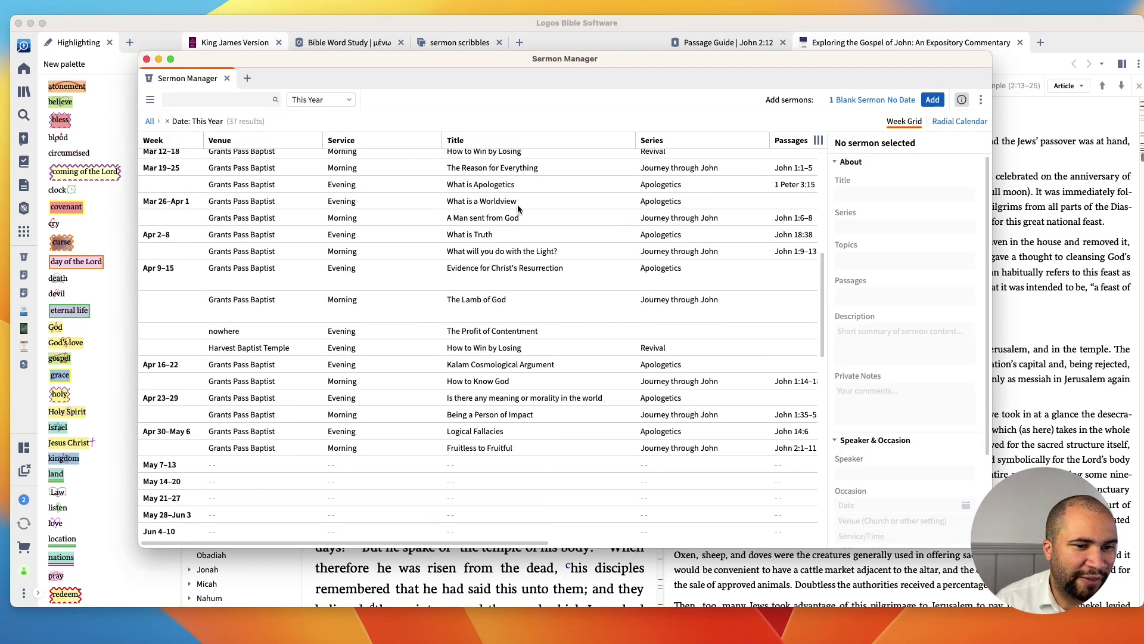
pyautogui.scroll(10, 516, 206)
pyautogui.click(328, 100)
pyautogui.click(316, 119)
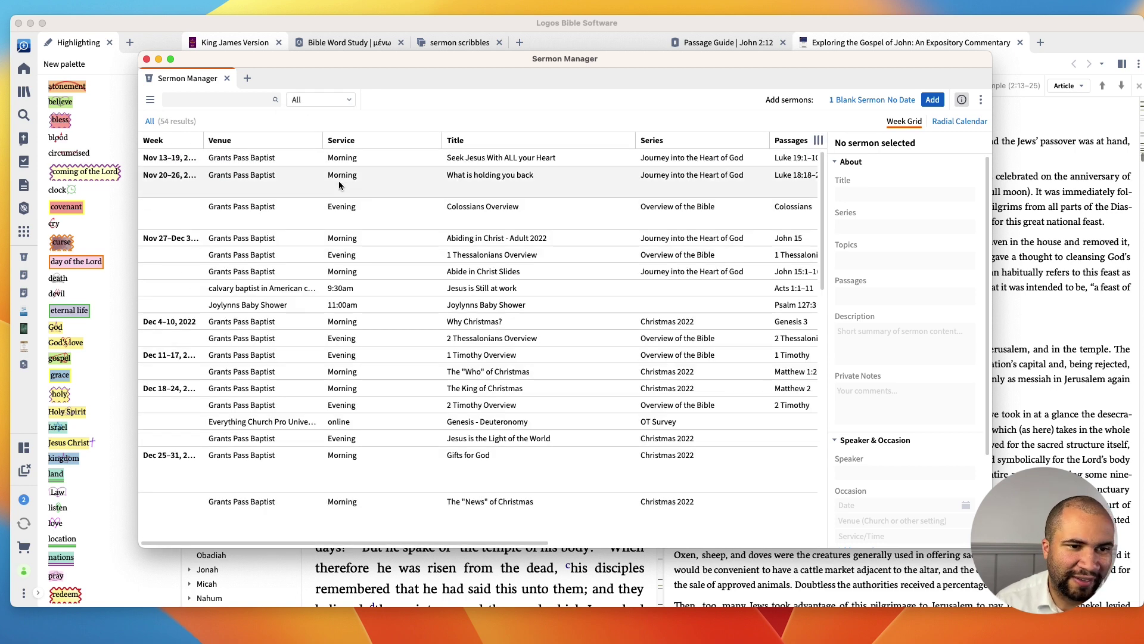
pyautogui.click(317, 101)
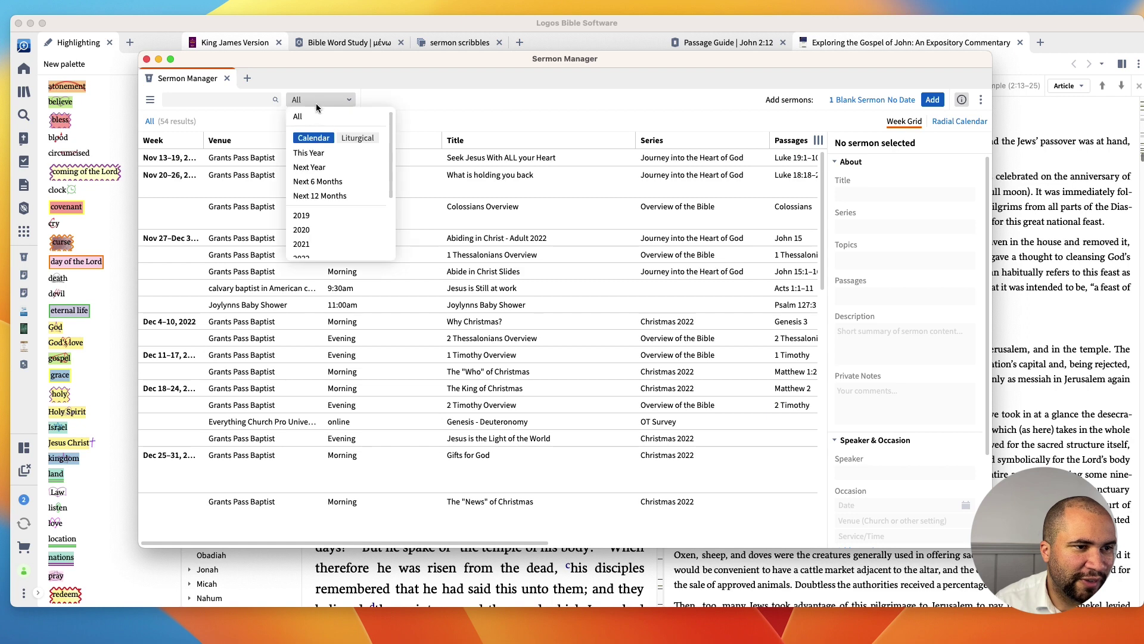
pyautogui.click(309, 152)
pyautogui.scroll(-15, 405, 232)
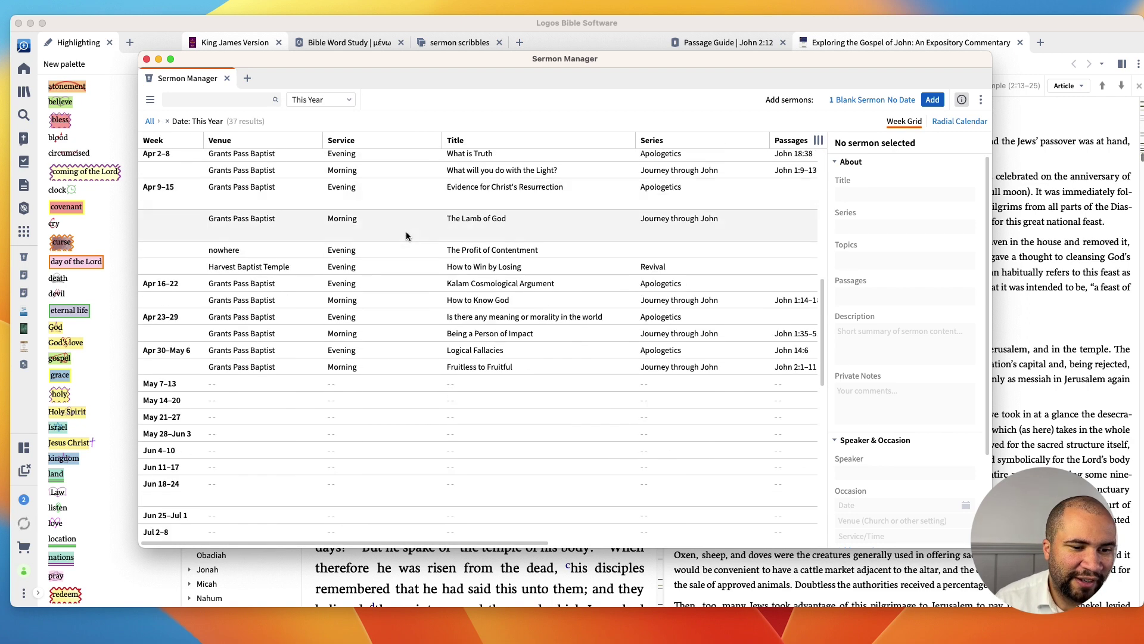
pyautogui.click(216, 307)
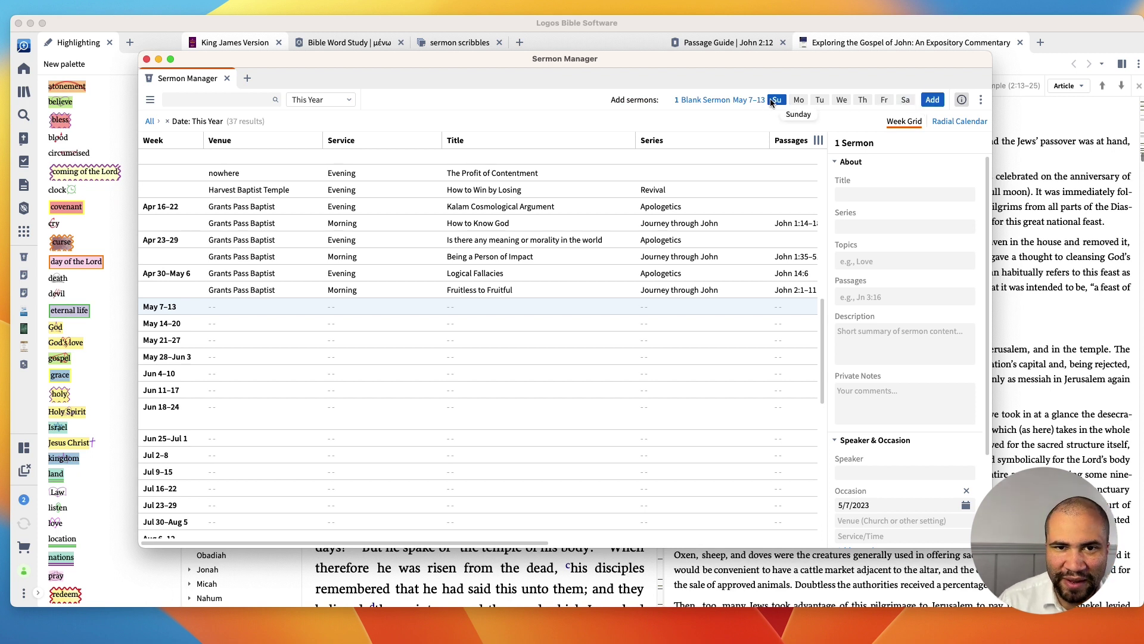
# Step: Add a new sermon titled 'Does Your Temple Need Cleansing' in the Journey through John series
pyautogui.click(931, 100)
pyautogui.tripleClick(872, 222)
pyautogui.write('Does Your Te')
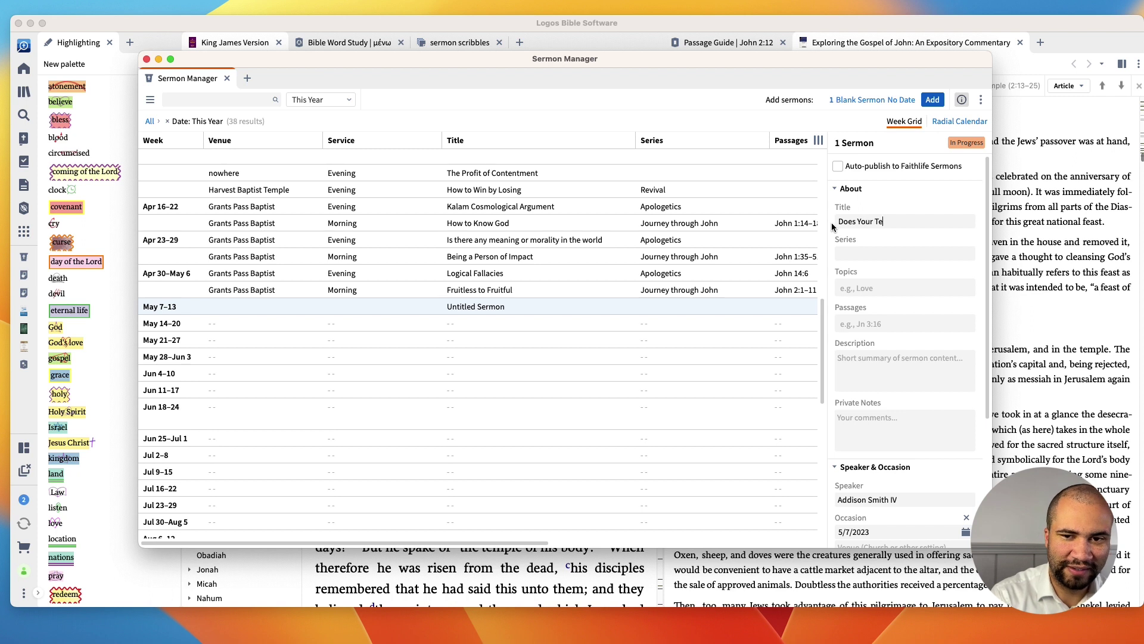
pyautogui.write('mple Need Cleansing')
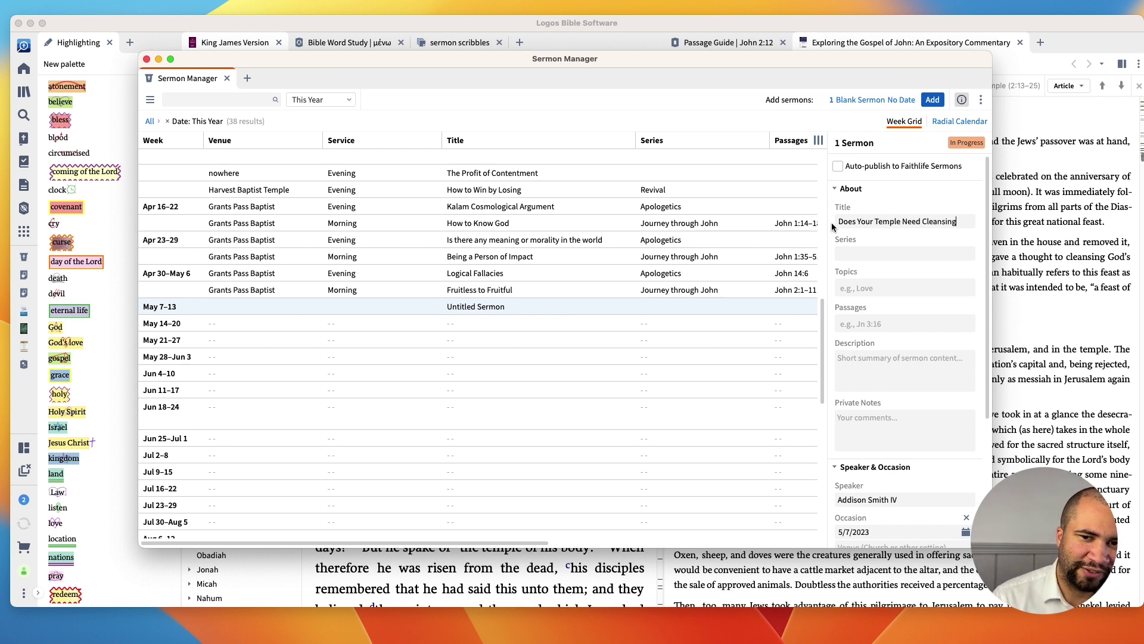
pyautogui.press('Return')
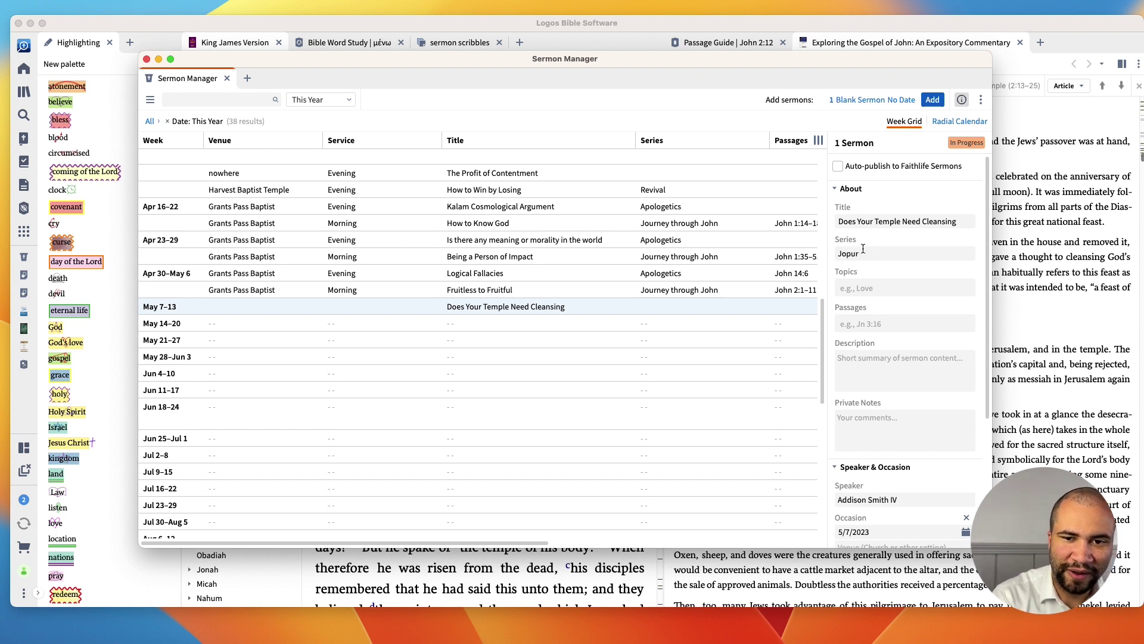
pyautogui.click(863, 249)
pyautogui.write('Journ')
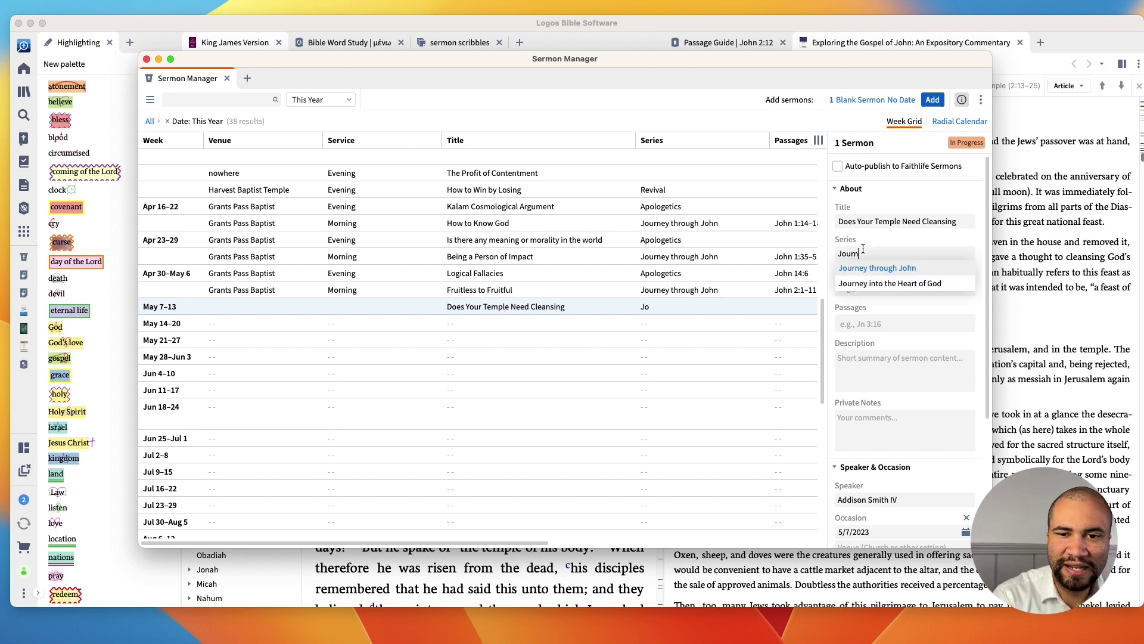
pyautogui.press('Return')
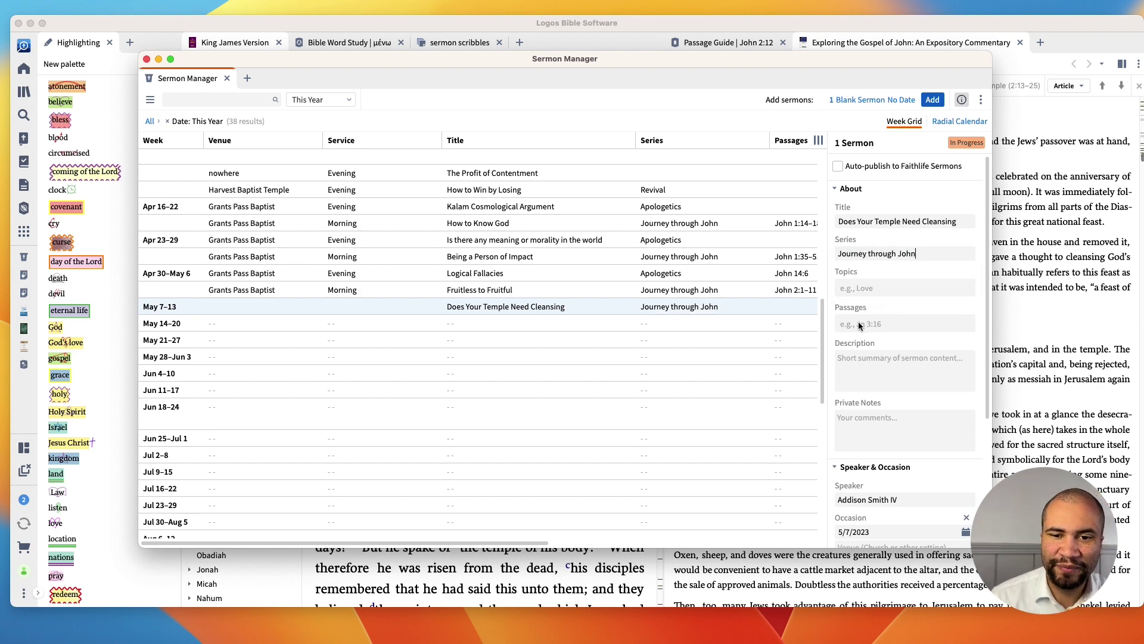
# Step: Set the sermon passage to John 2:12-25
pyautogui.write('John 2:12-')
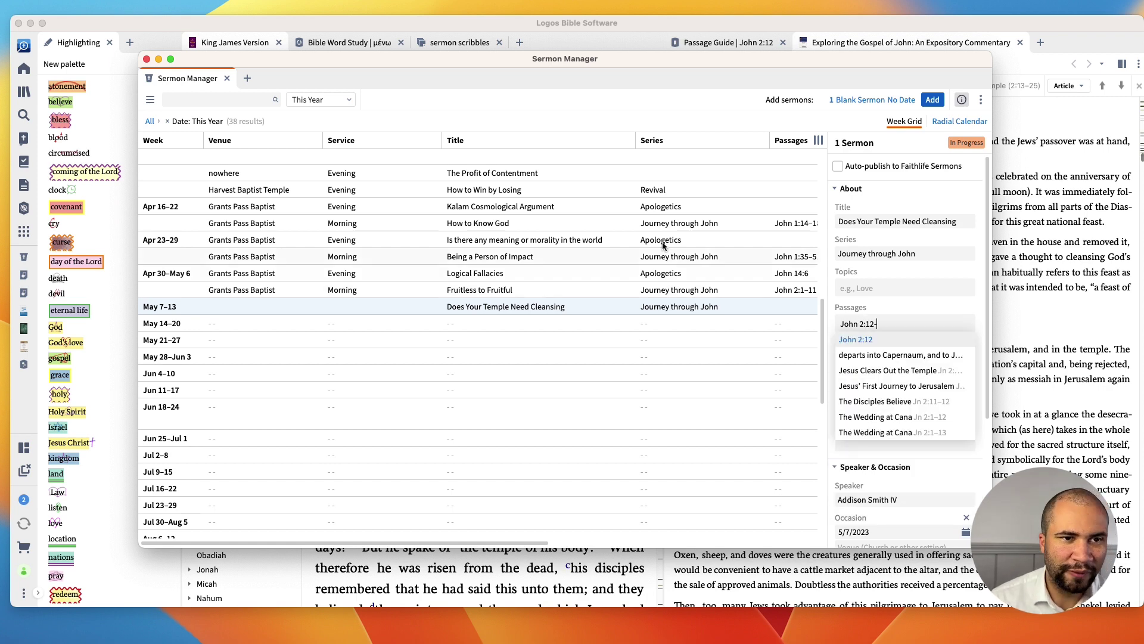
pyautogui.moveTo(296, 60); pyautogui.dragTo(620, 61)
pyautogui.scroll(-5, 441, 256)
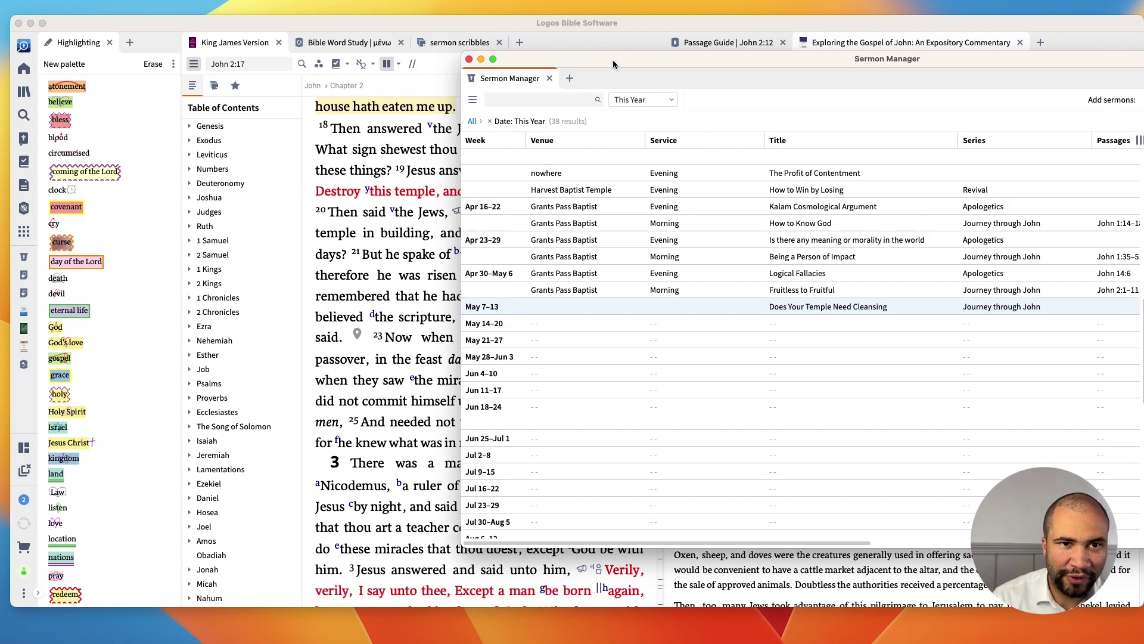
pyautogui.moveTo(613, 59); pyautogui.dragTo(370, 72)
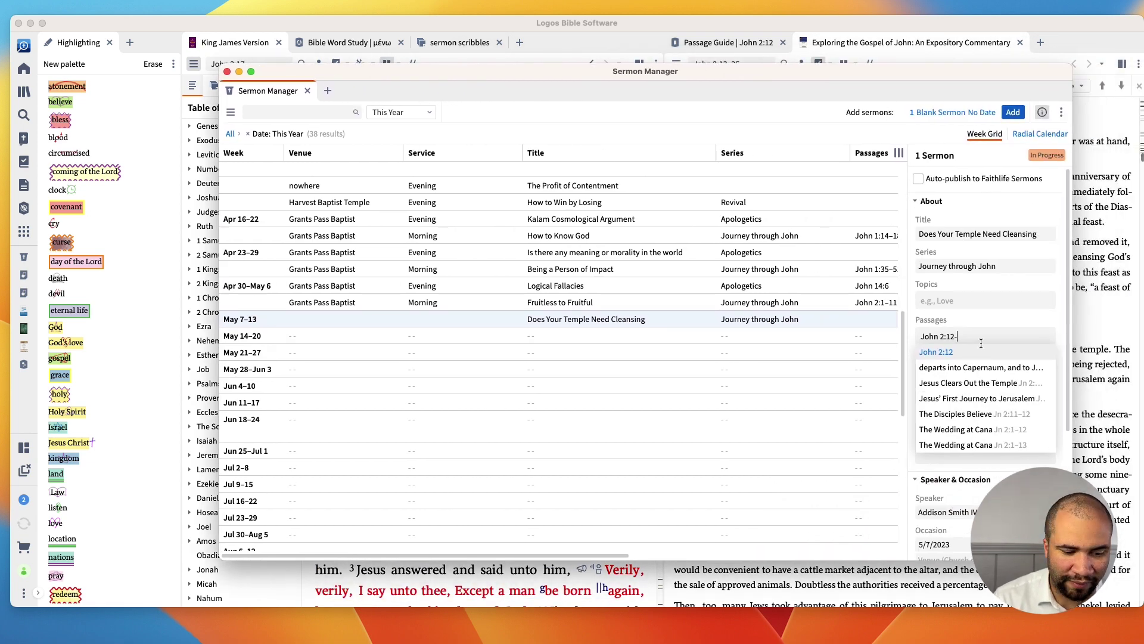
pyautogui.write('25')
pyautogui.press('Return')
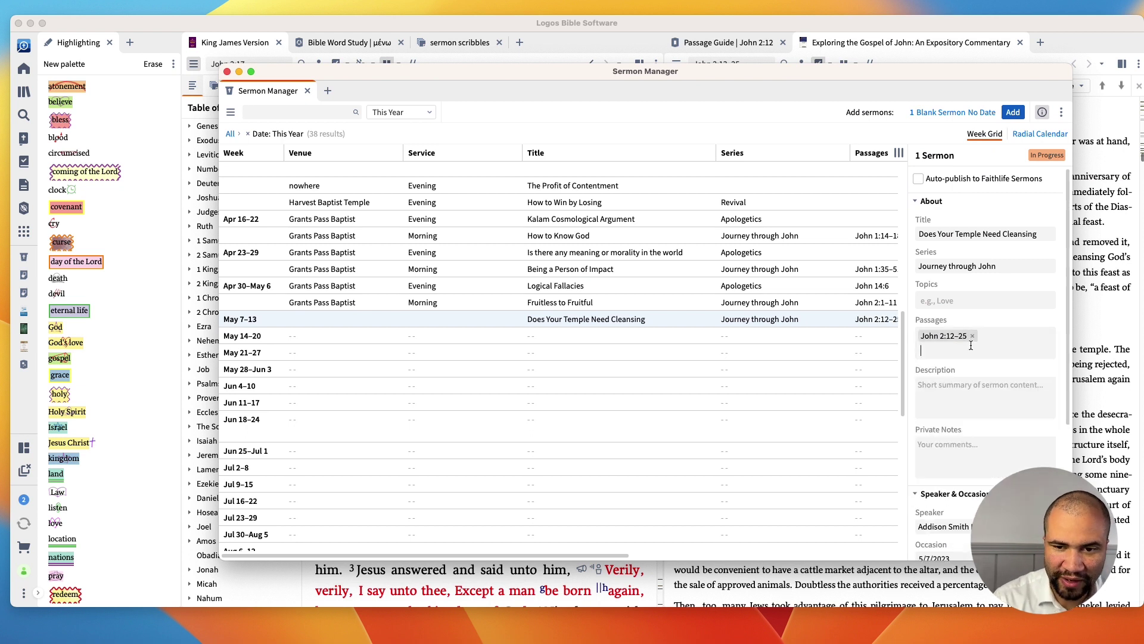
# Step: Set venue Grants Pass Baptist and service time Morning, drop the extra occasion, and open the sermon
pyautogui.scroll(-1, 964, 385)
pyautogui.scroll(-8, 969, 368)
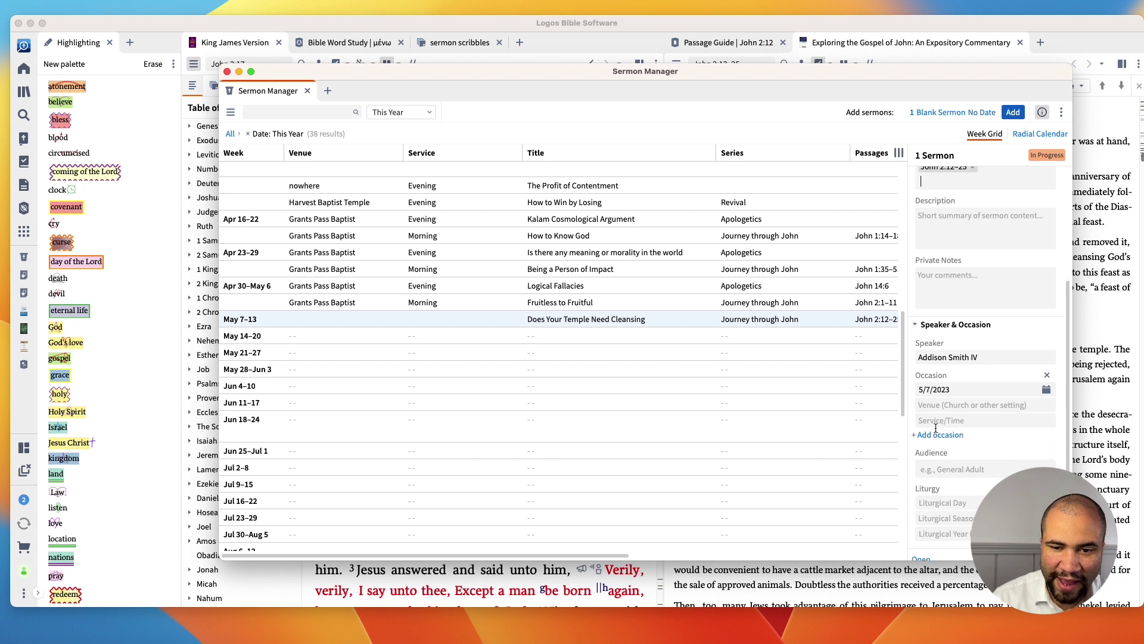
pyautogui.write('gr')
pyautogui.click(937, 422)
pyautogui.click(934, 421)
pyautogui.write('Morn')
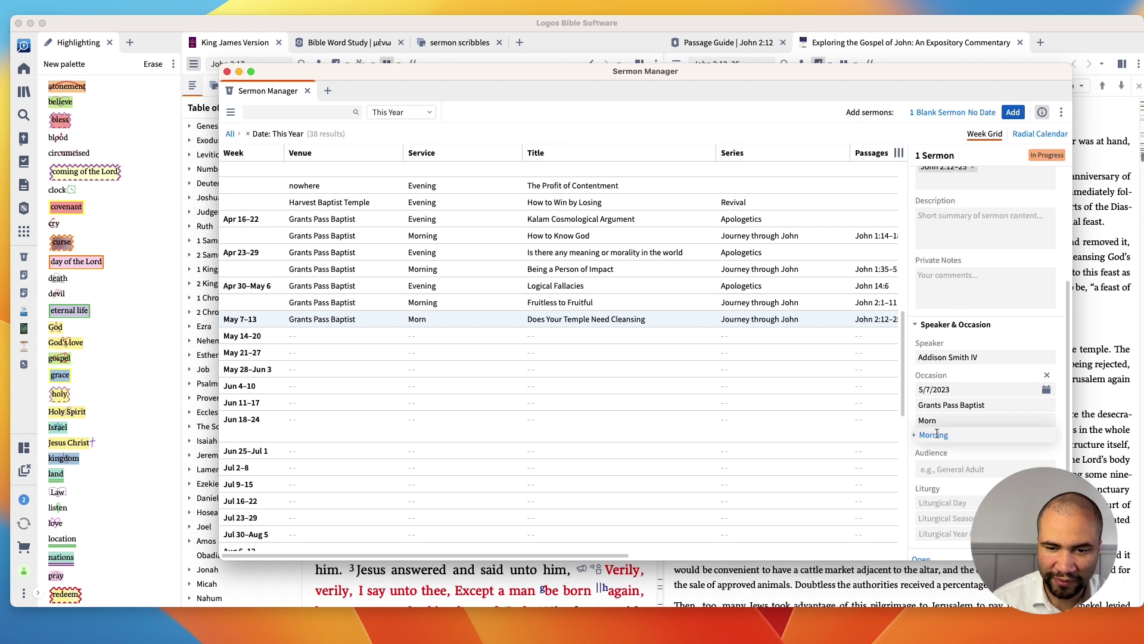
pyautogui.click(936, 436)
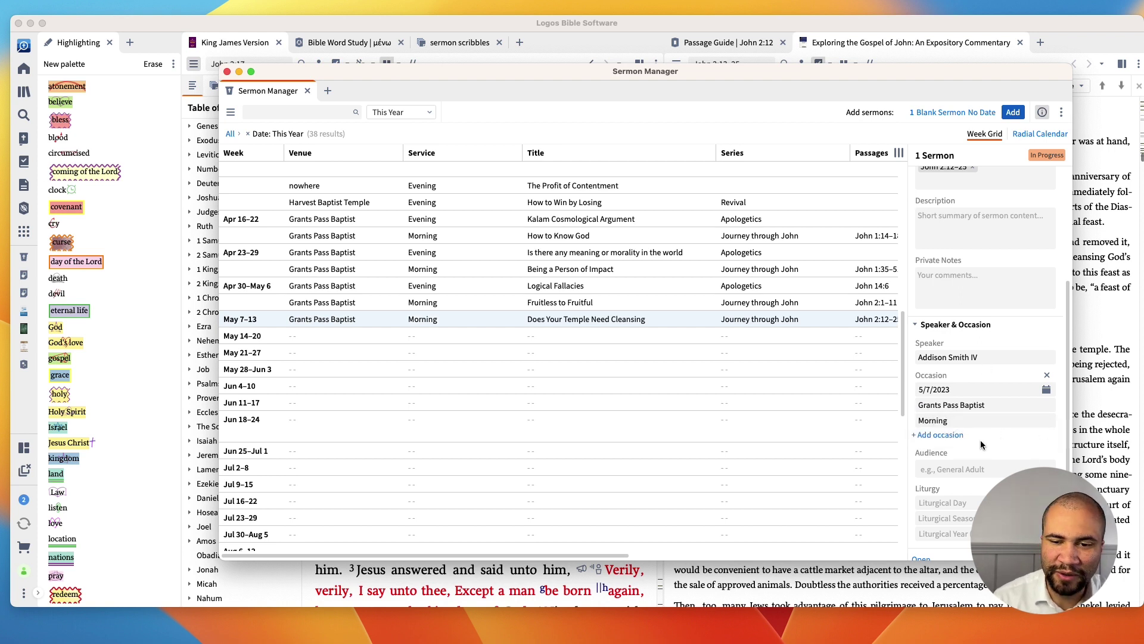
pyautogui.click(947, 436)
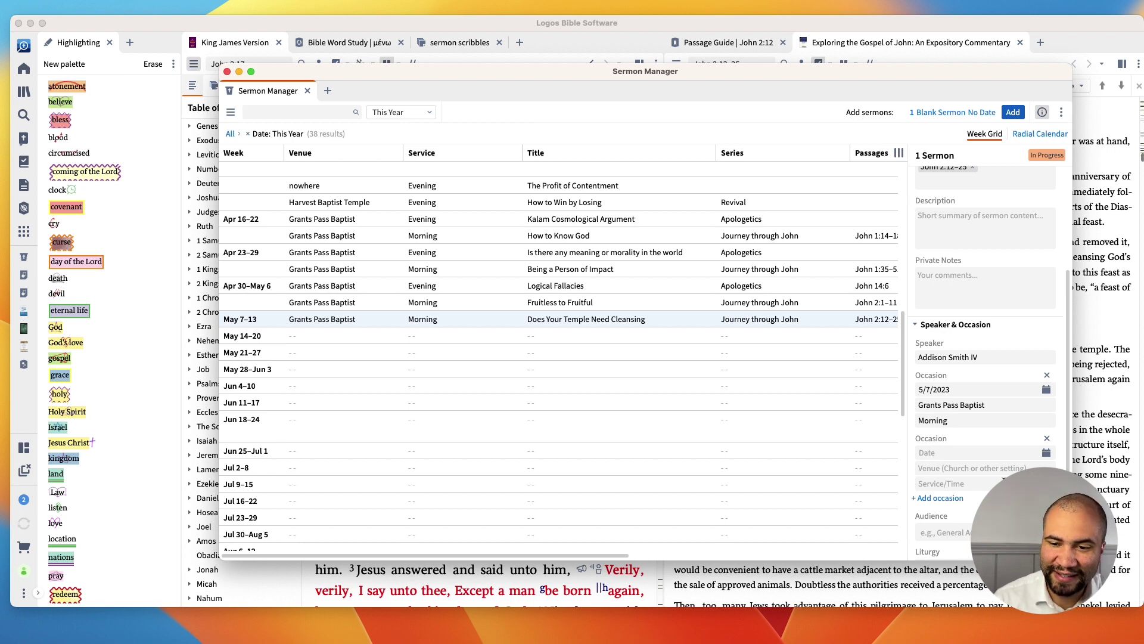
pyautogui.click(1047, 439)
pyautogui.scroll(-1, 999, 444)
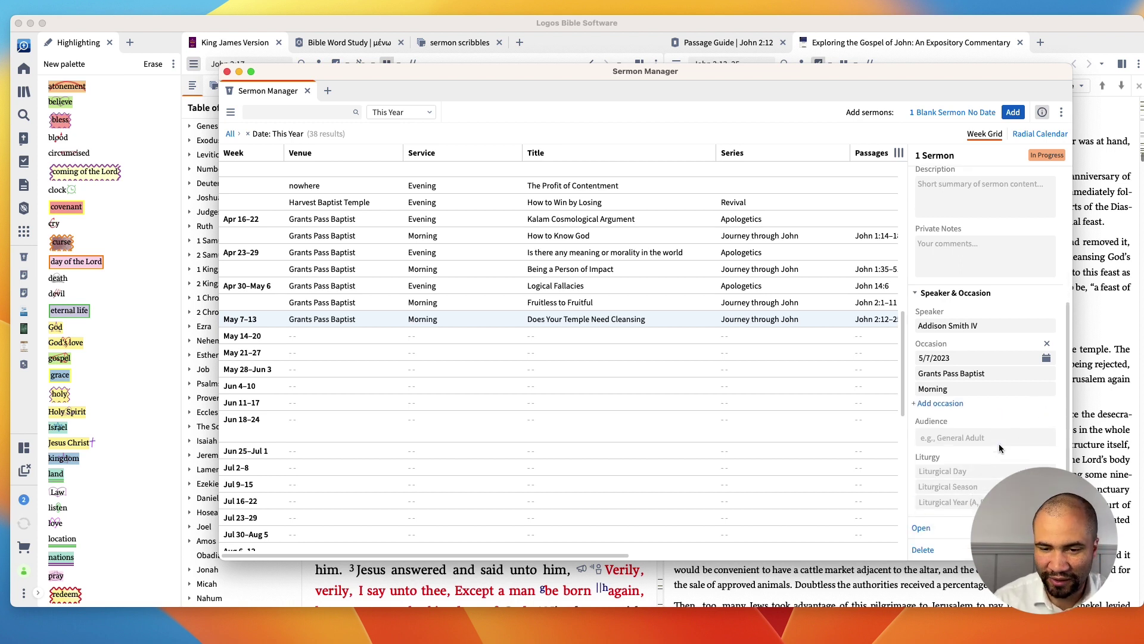
pyautogui.click(922, 528)
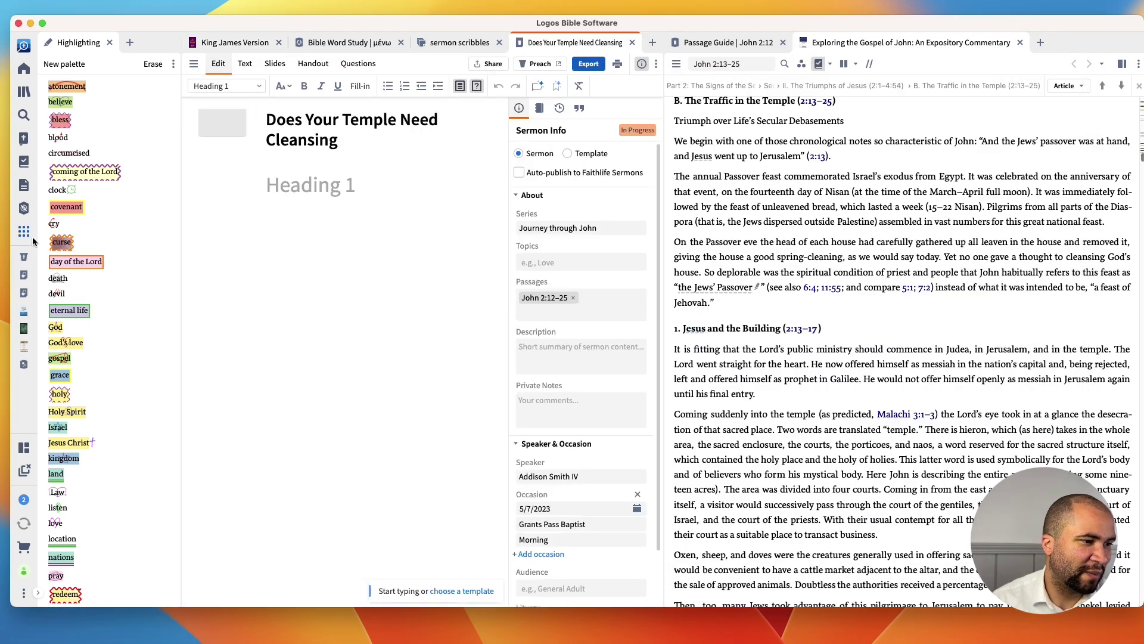
pyautogui.click(23, 256)
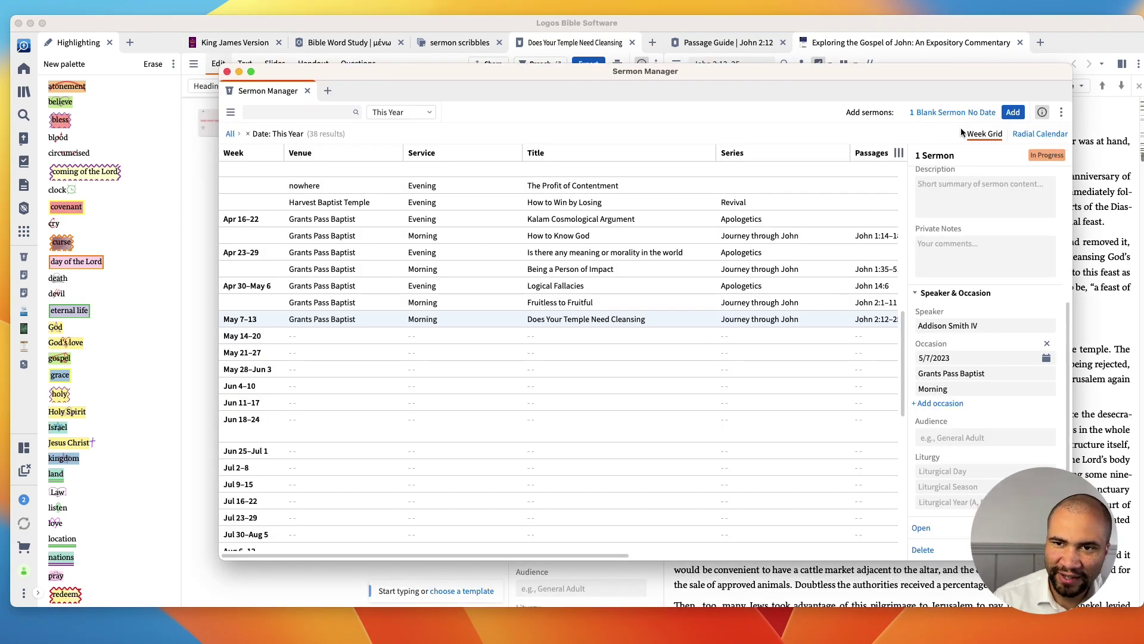
pyautogui.click(1031, 136)
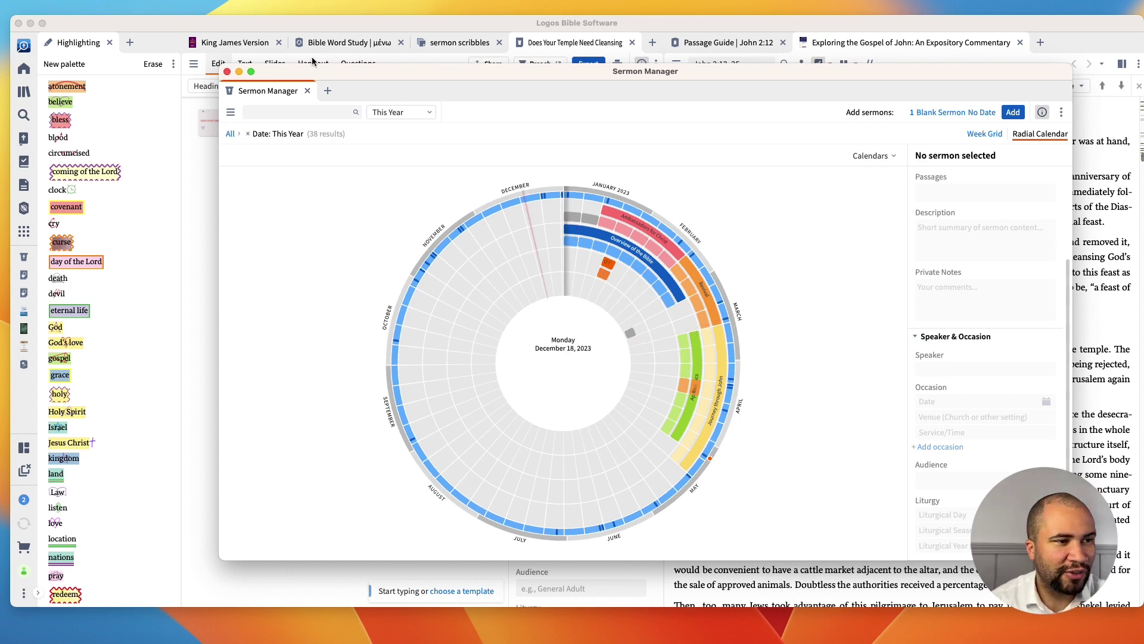
pyautogui.click(227, 71)
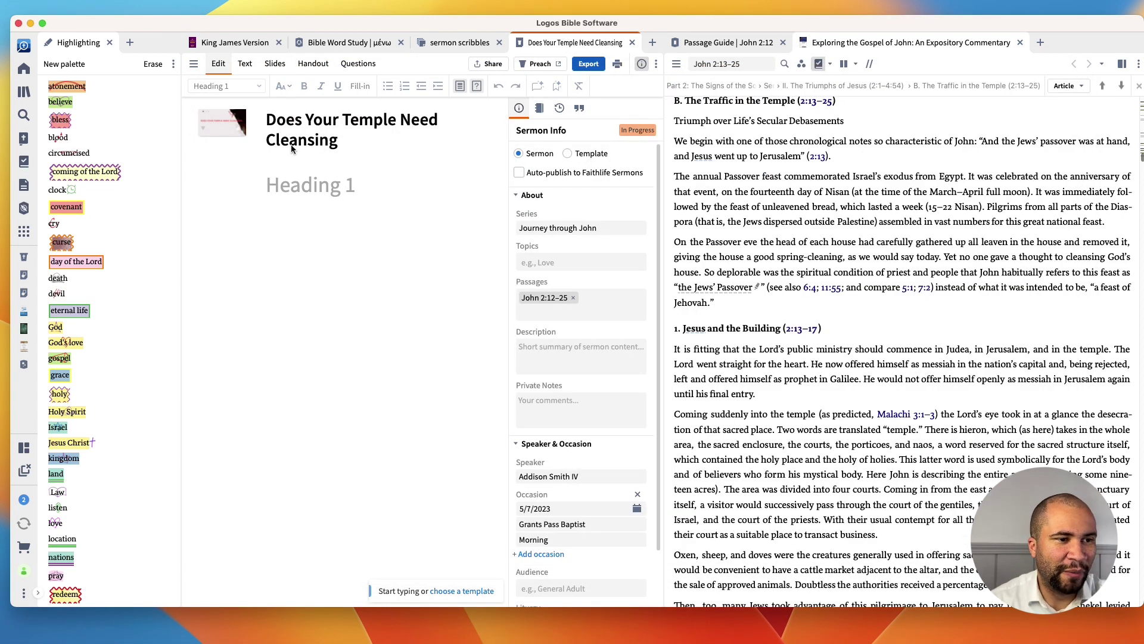
# Step: Type an 'Intro' heading, then a 'Queen Mary' line styled as an Illustration
pyautogui.click(331, 178)
pyautogui.write('Intro')
pyautogui.press('Return')
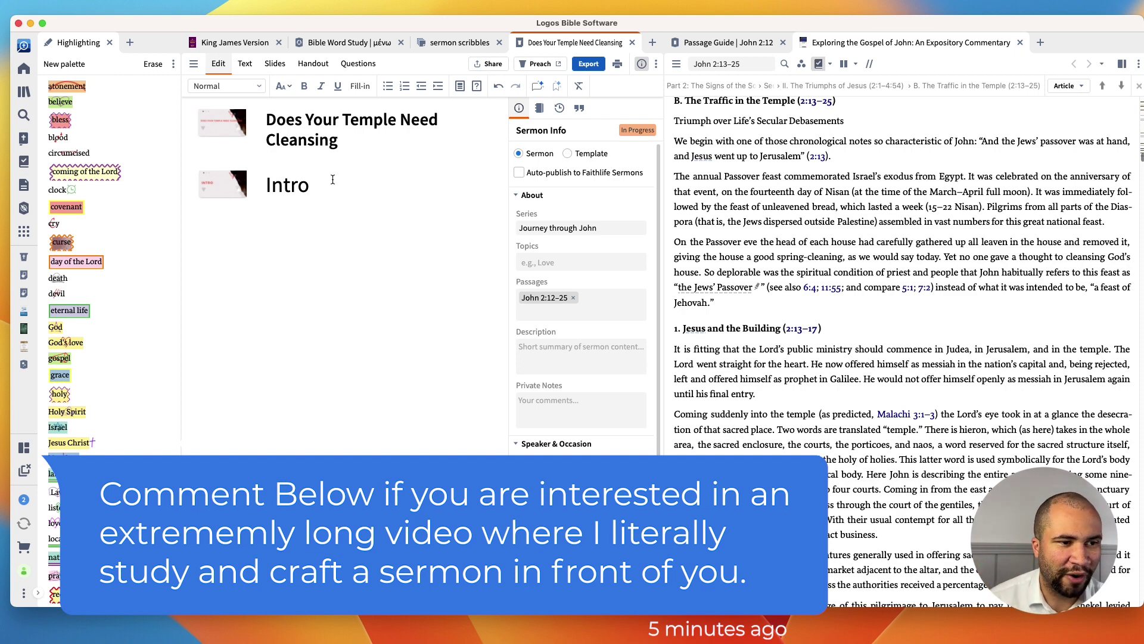
pyautogui.click(297, 224)
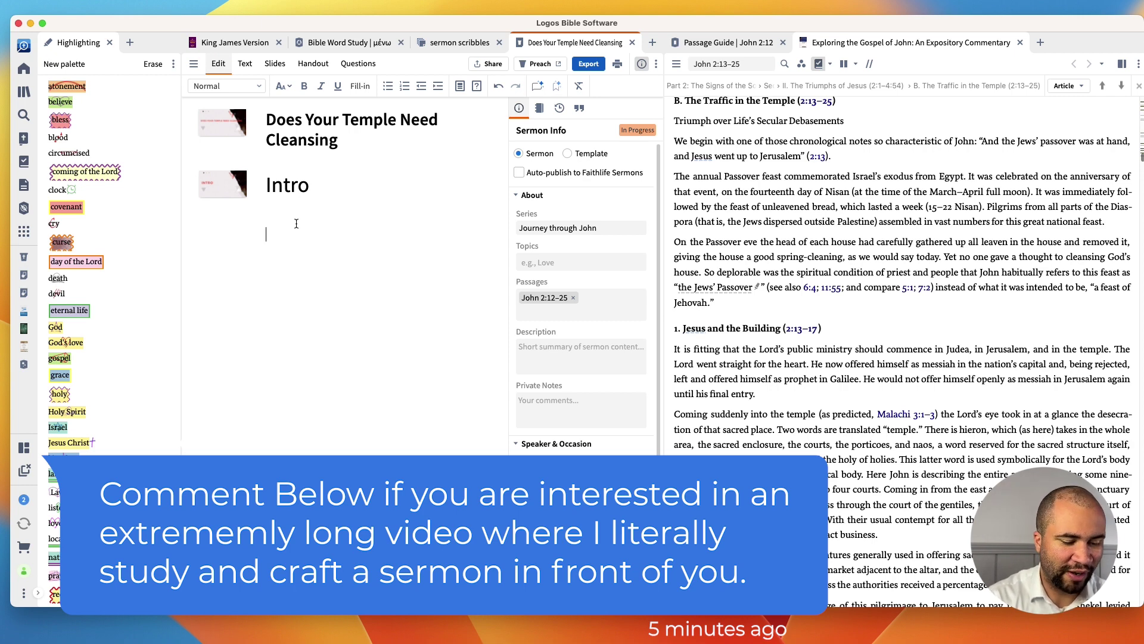
pyautogui.write('Queen Mary ...')
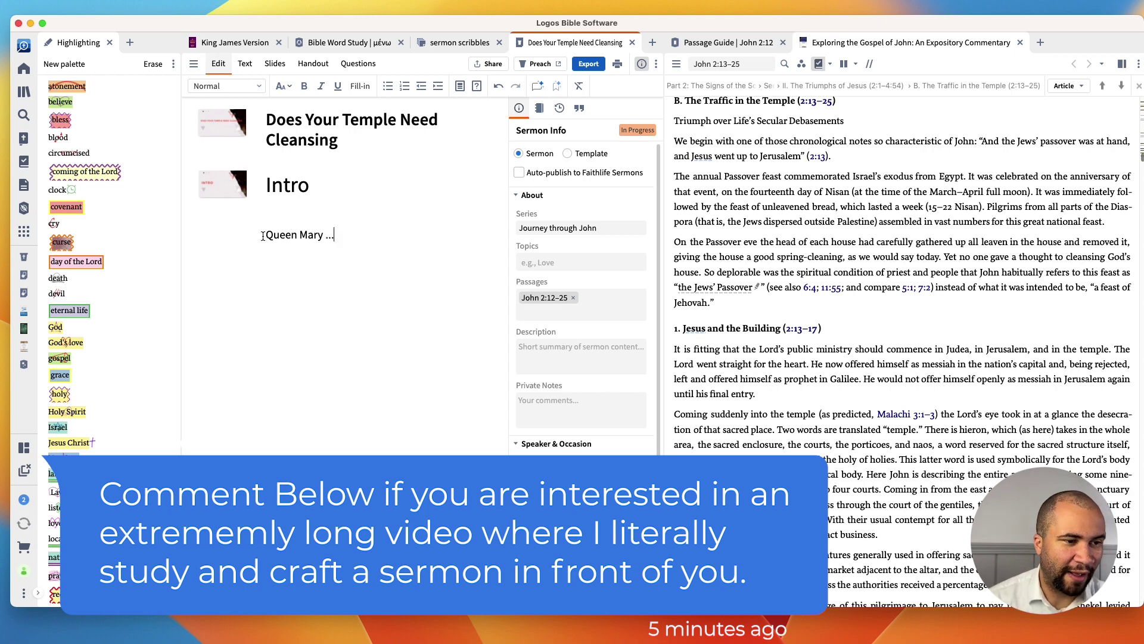
pyautogui.moveTo(262, 236); pyautogui.dragTo(381, 254)
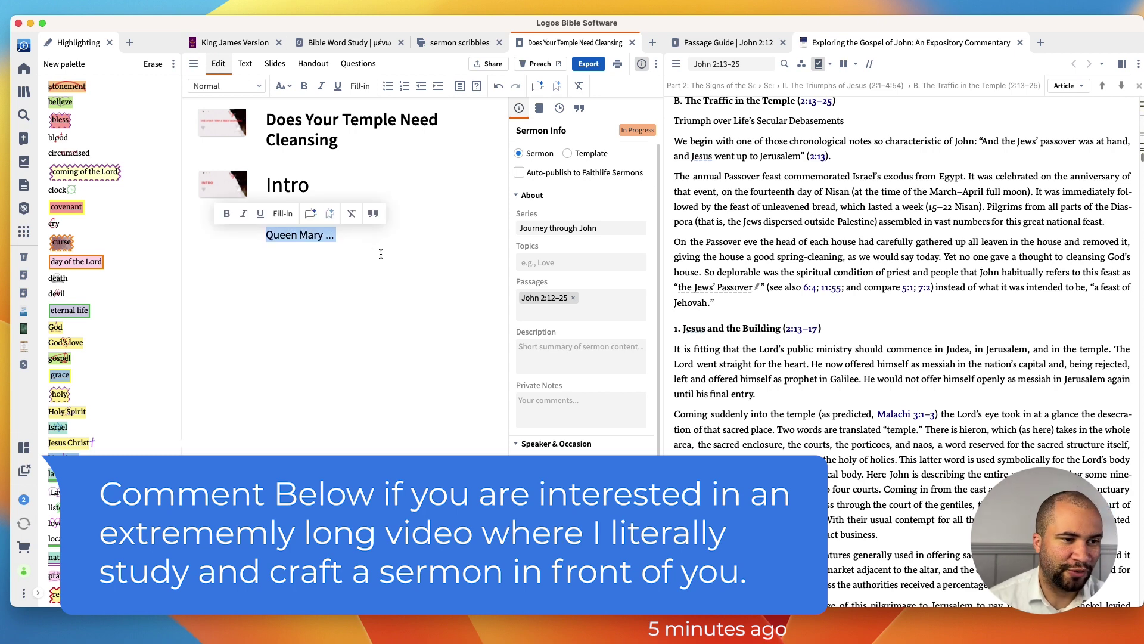
pyautogui.click(247, 86)
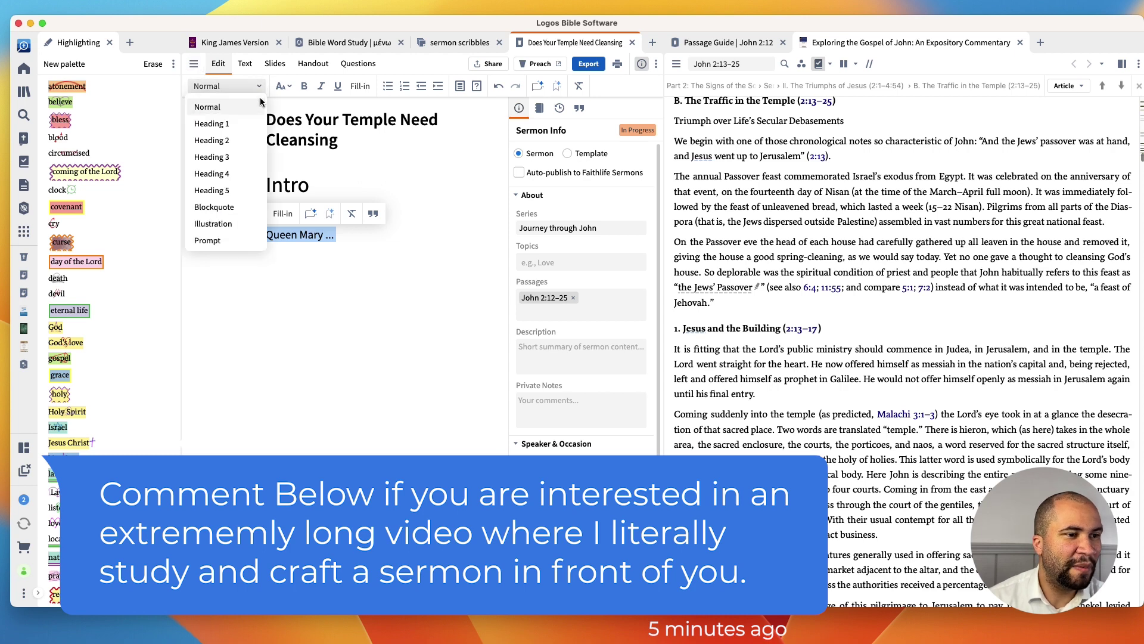
pyautogui.click(238, 220)
pyautogui.click(279, 251)
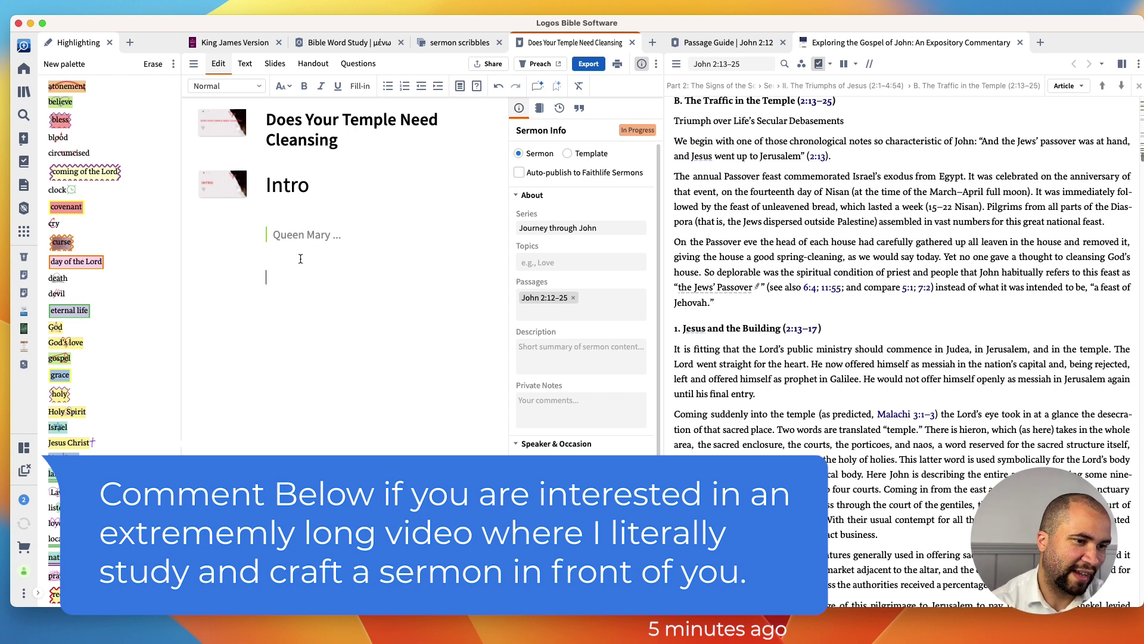
# Step: Add the line 'does your temple need cleasning?' below the illustration
pyautogui.press('Return')
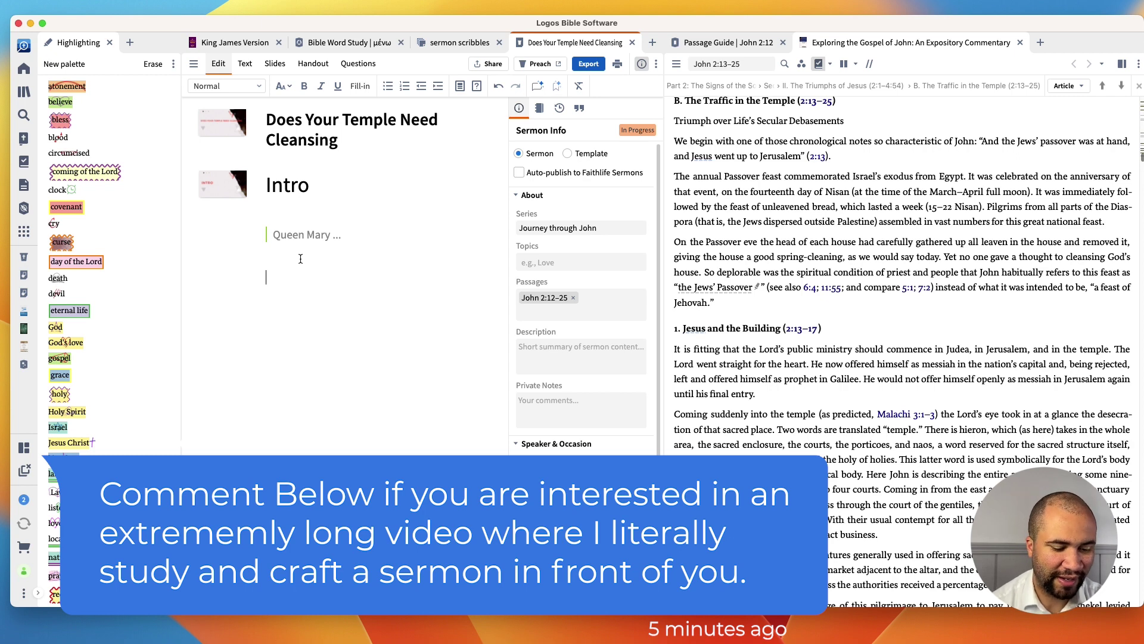
pyautogui.write('does not')
pyautogui.press('BackSpace')
pyautogui.press('BackSpace')
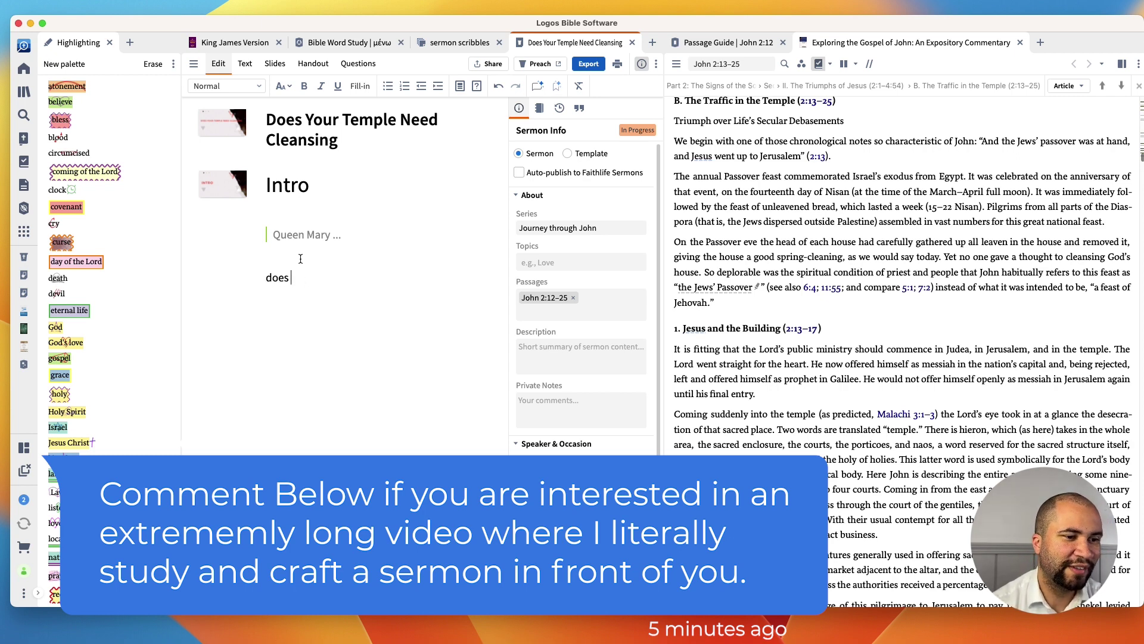
pyautogui.write('your temple need cleasning')
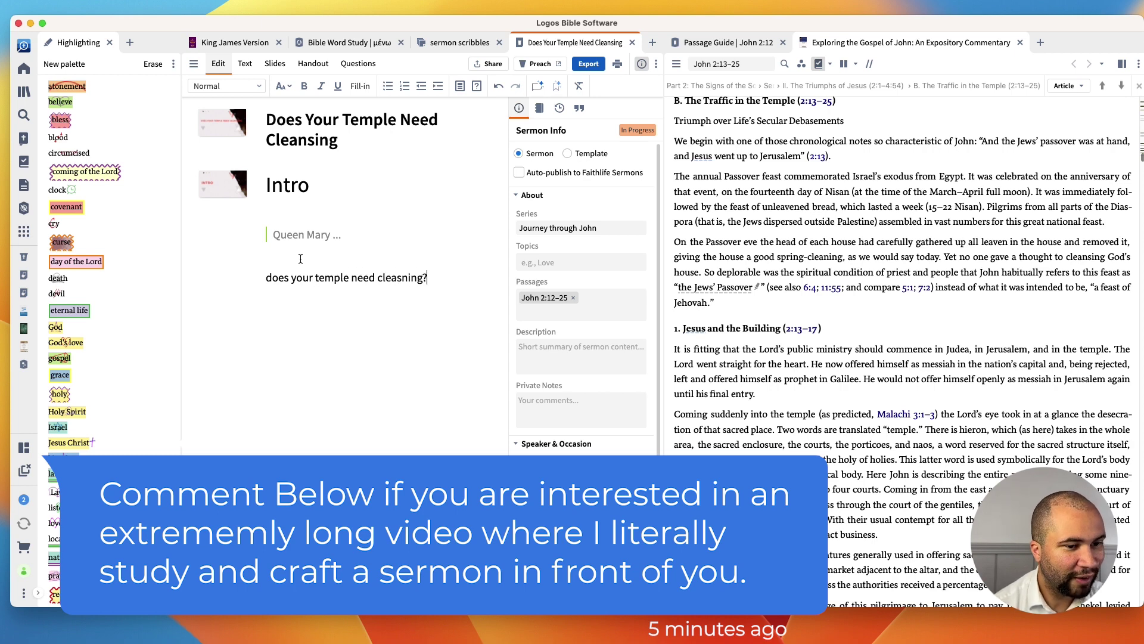
pyautogui.write('?')
pyautogui.press('Return')
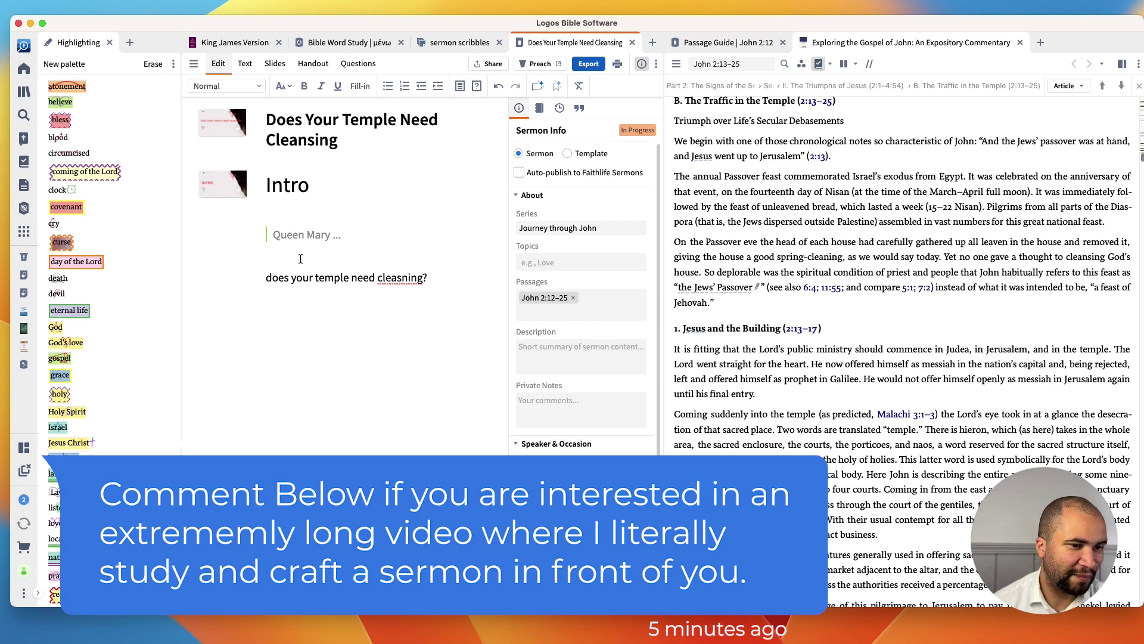
# Step: Add '1. The outside looks clean' as a Heading 1 point
pyautogui.write('1. The ou')
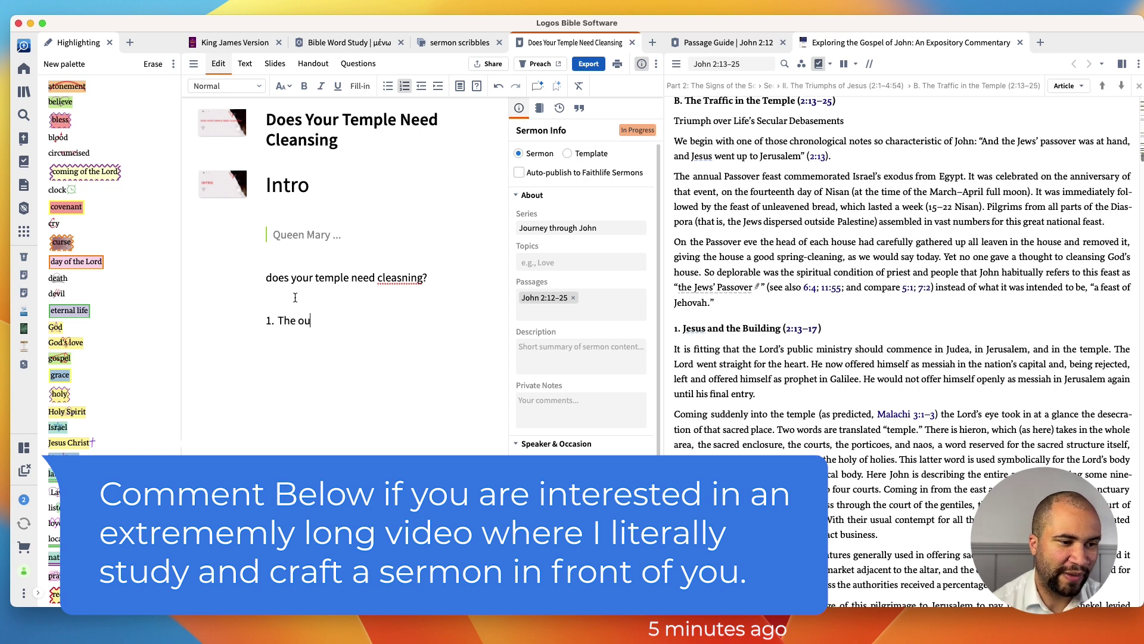
pyautogui.write('tside looks clean')
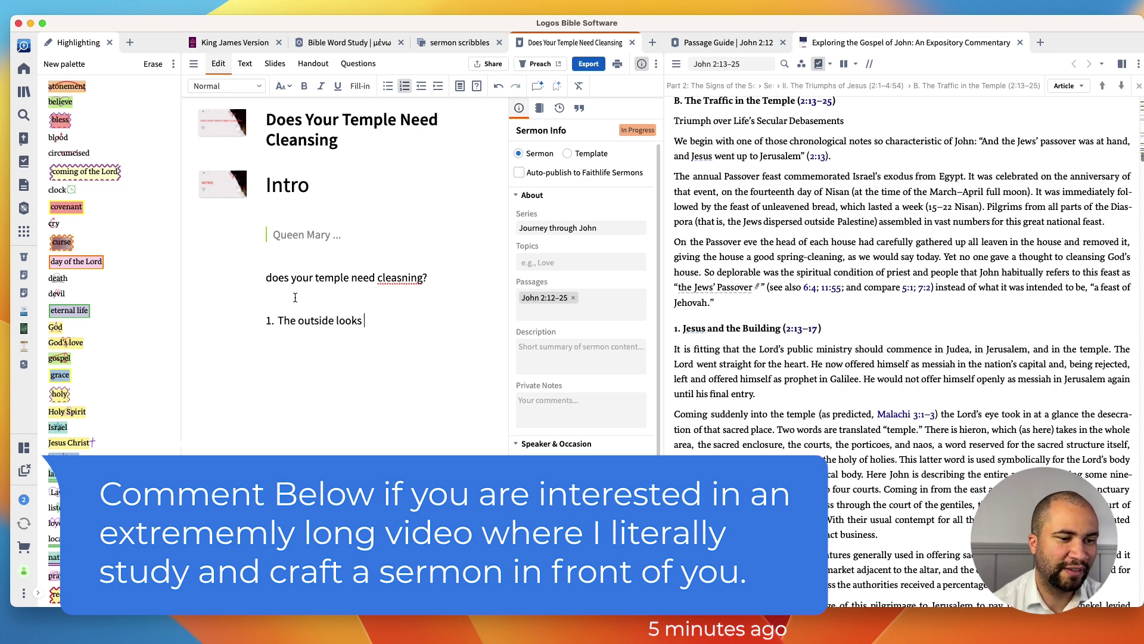
pyautogui.press('Return')
pyautogui.press('Return')
pyautogui.tripleClick(330, 310)
pyautogui.click(237, 90)
pyautogui.click(211, 123)
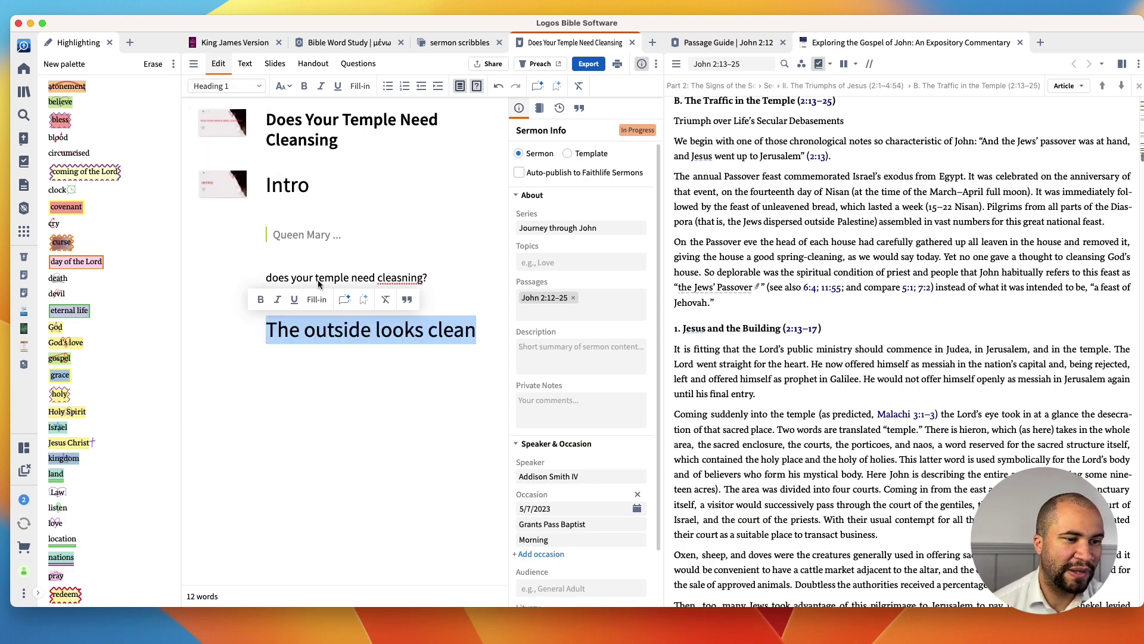
pyautogui.click(264, 333)
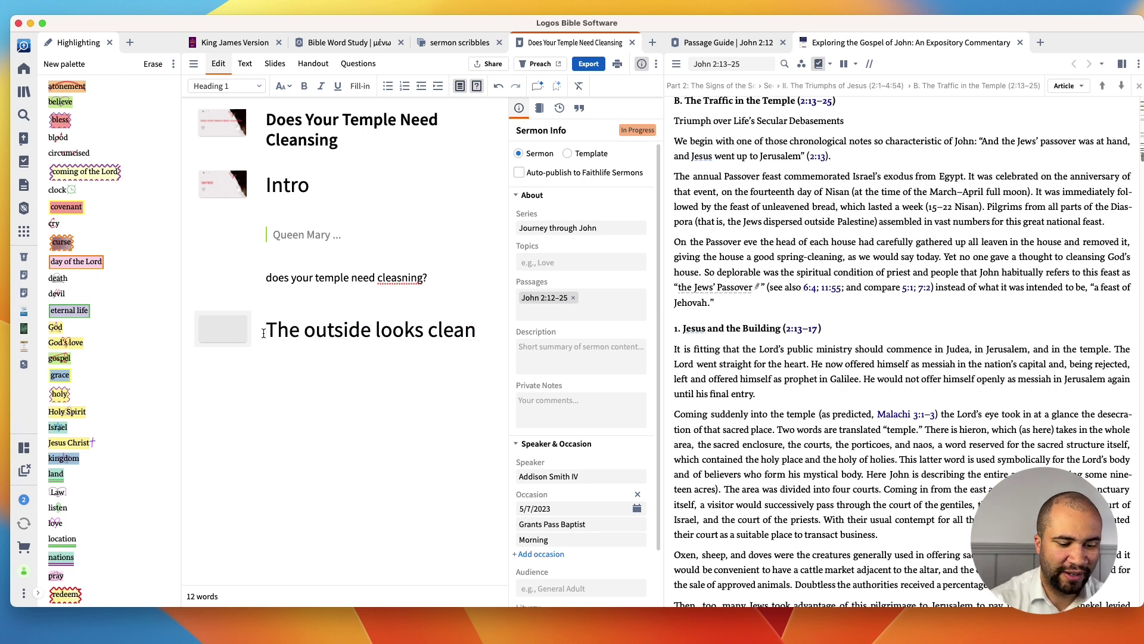
pyautogui.write('1.')
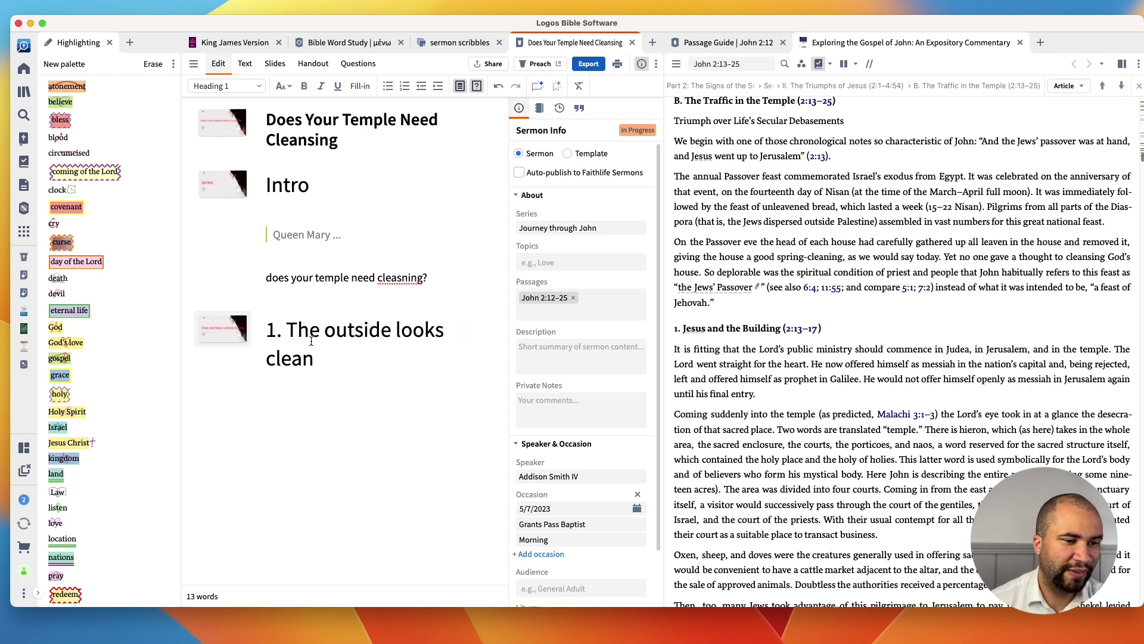
# Step: Capitalise the heading to '1. The Outside Looks Clean' and type John 2:12 on a line below
pyautogui.doubleClick(335, 329)
pyautogui.write('Outside')
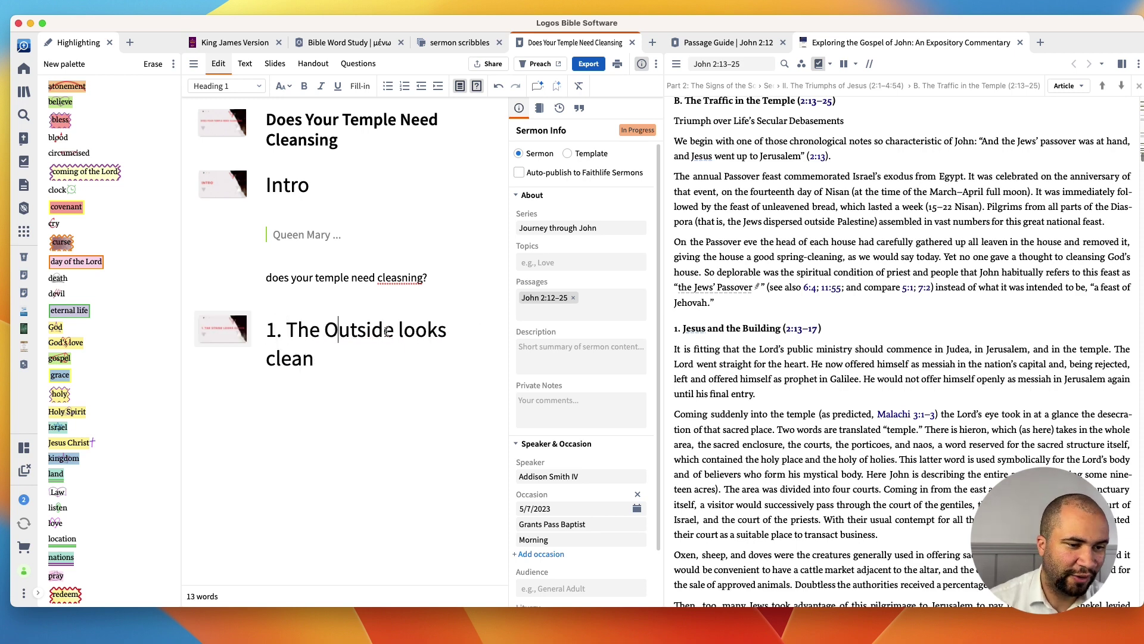
pyautogui.doubleClick(401, 327)
pyautogui.write('Looks')
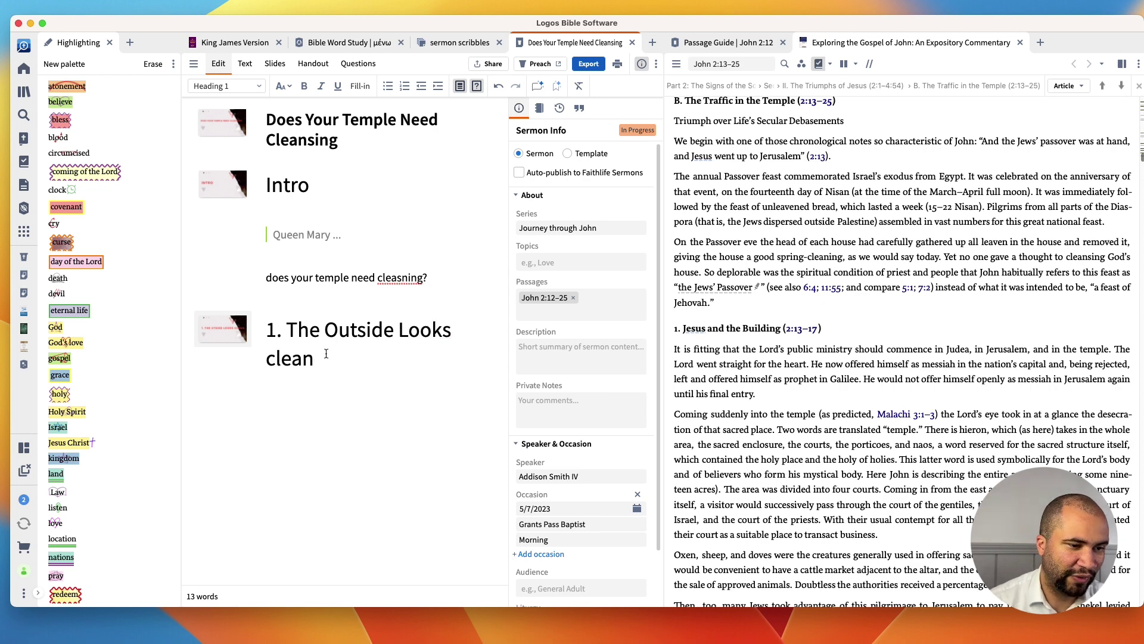
pyautogui.click(275, 359)
pyautogui.press('BackSpace')
pyautogui.write('C')
pyautogui.click(283, 378)
pyautogui.write('aildshkfh')
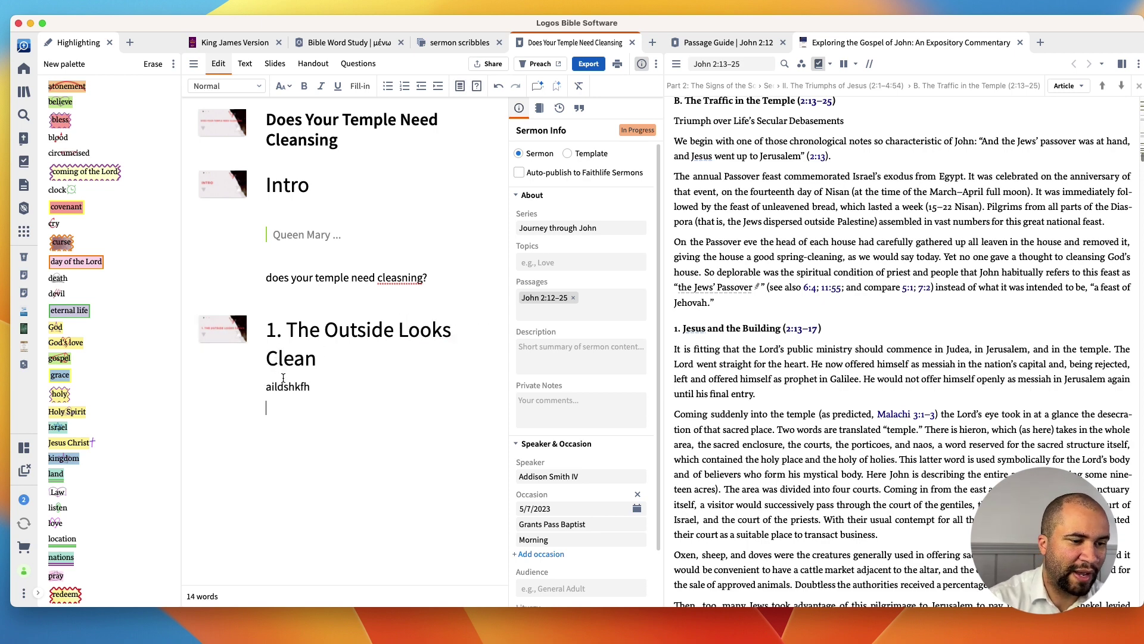
pyautogui.write('John 2:')
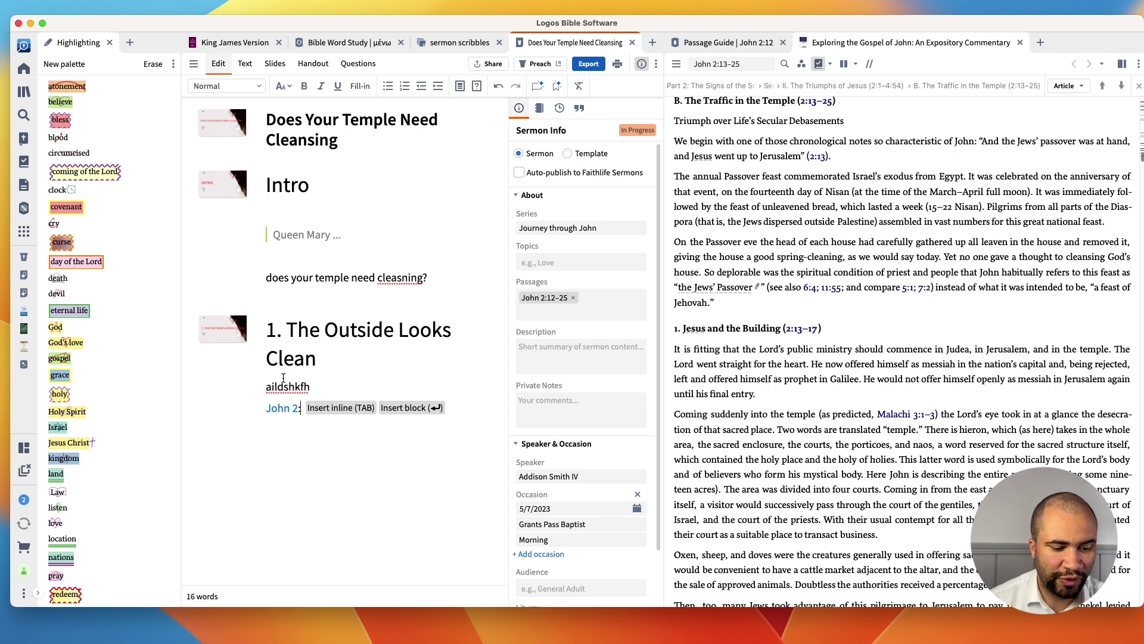
pyautogui.write('12')
# Step: Insert John 2:12 as a KJV 1900 scripture block, followed by two placeholder lines
pyautogui.press('Return')
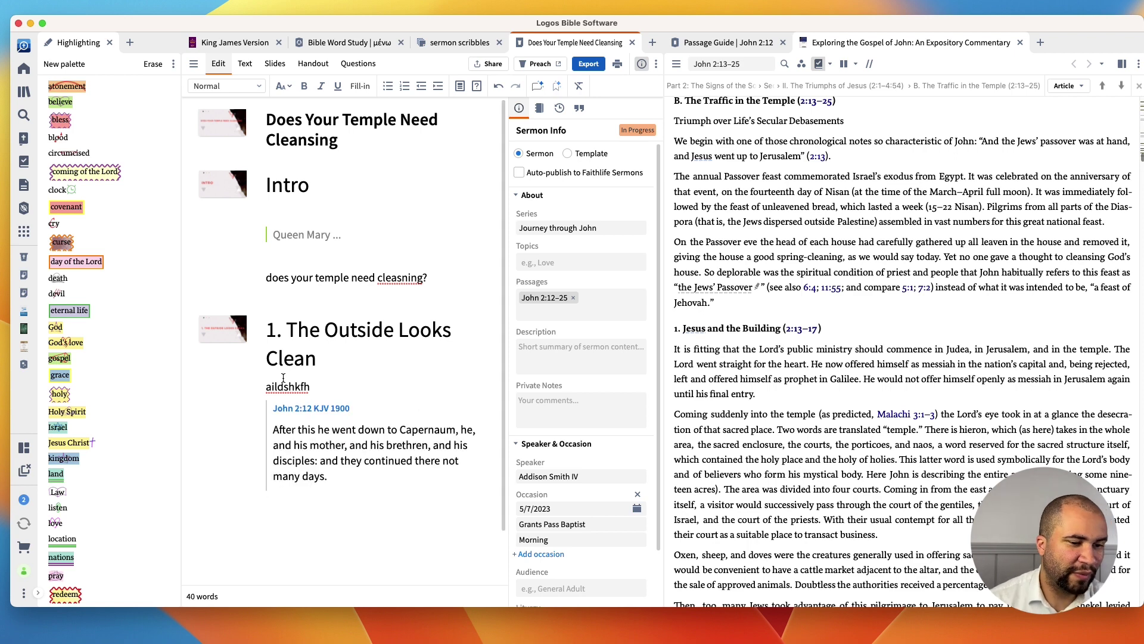
pyautogui.scroll(-2, 283, 380)
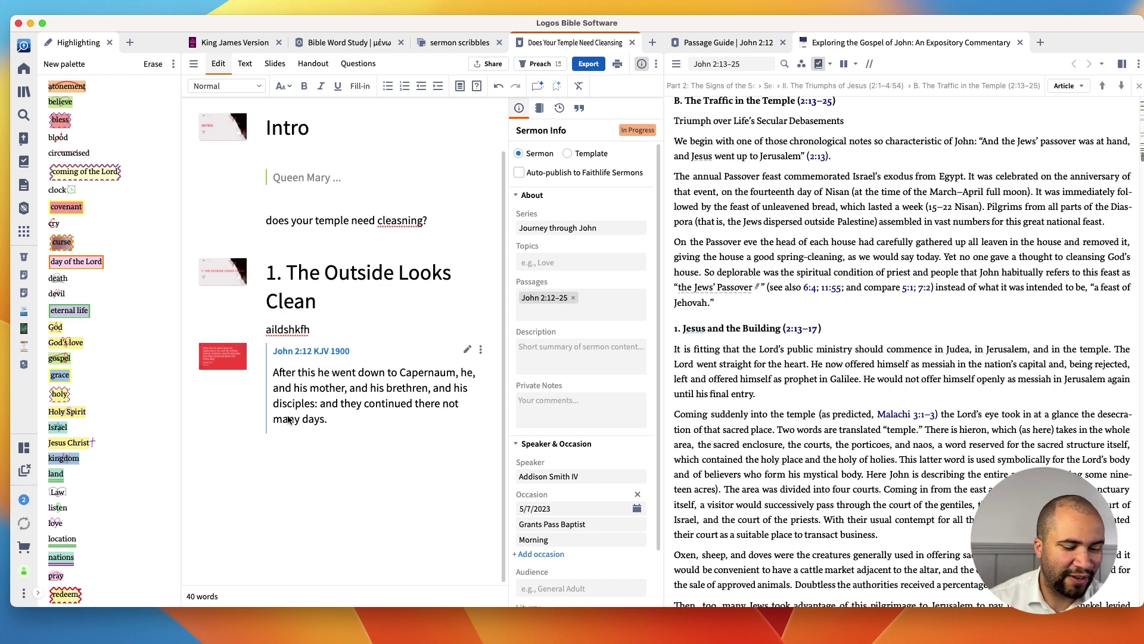
pyautogui.write('askfjsj f')
pyautogui.press('Return')
pyautogui.write('aslfjdsl')
pyautogui.press('Return')
pyautogui.press('Return')
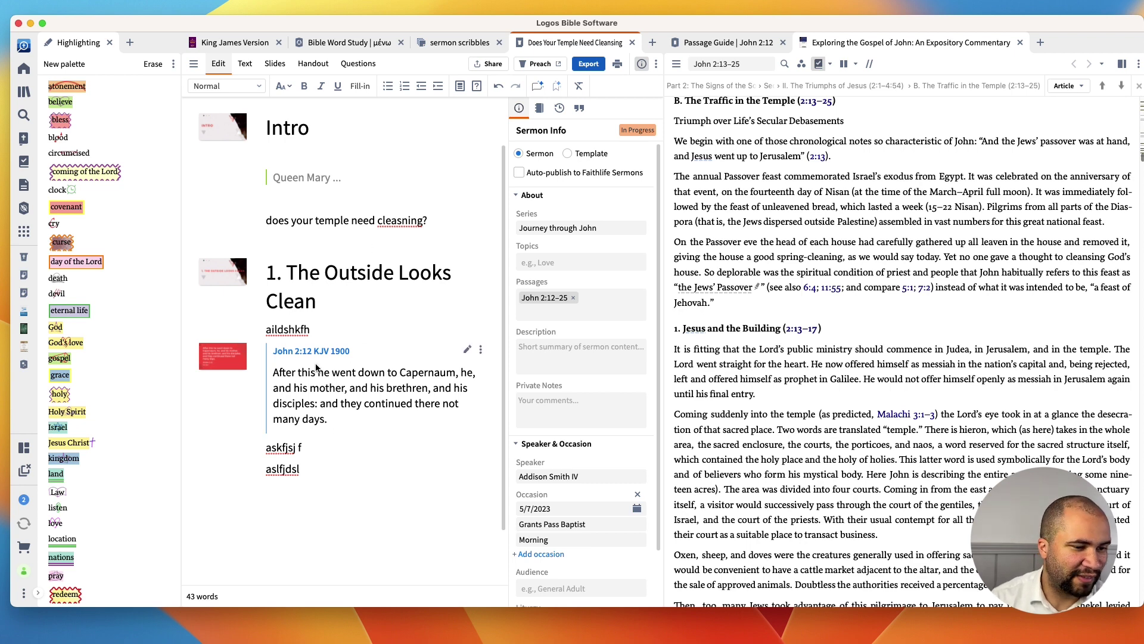
# Step: Replace the placeholder lines with explain, Illustrate, Apply and transition lines
pyautogui.tripleClick(263, 444)
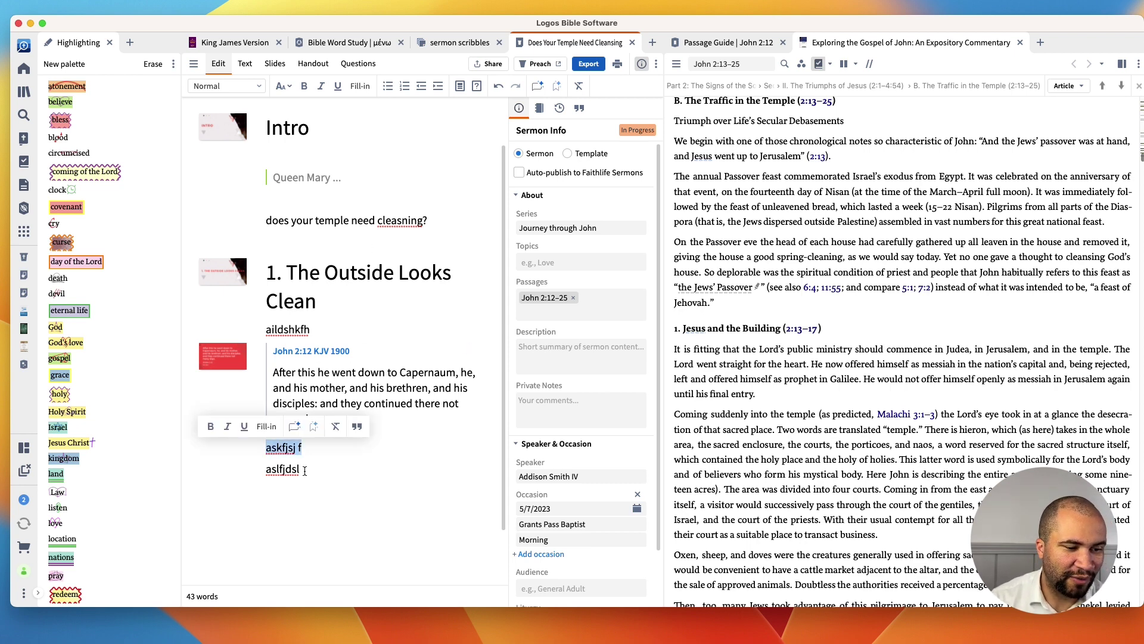
pyautogui.hotkey('shift', 'Down')
pyautogui.press('BackSpace')
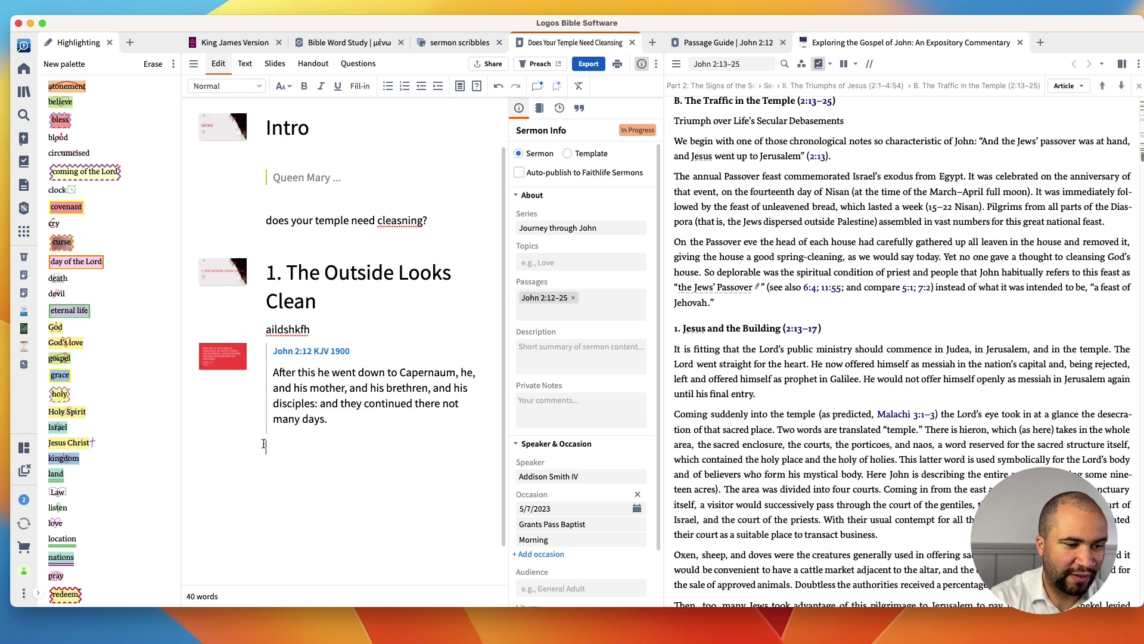
pyautogui.write('explaine')
pyautogui.press('BackSpace')
pyautogui.press('Return')
pyautogui.write('Illus')
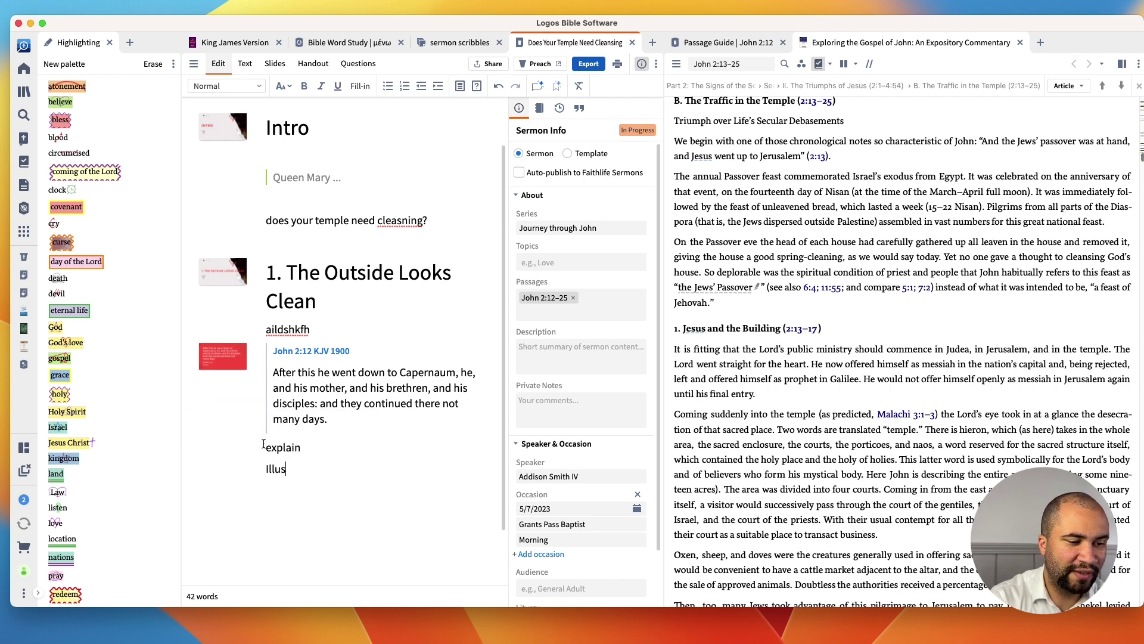
pyautogui.write('trate')
pyautogui.press('Return')
pyautogui.write('Appl')
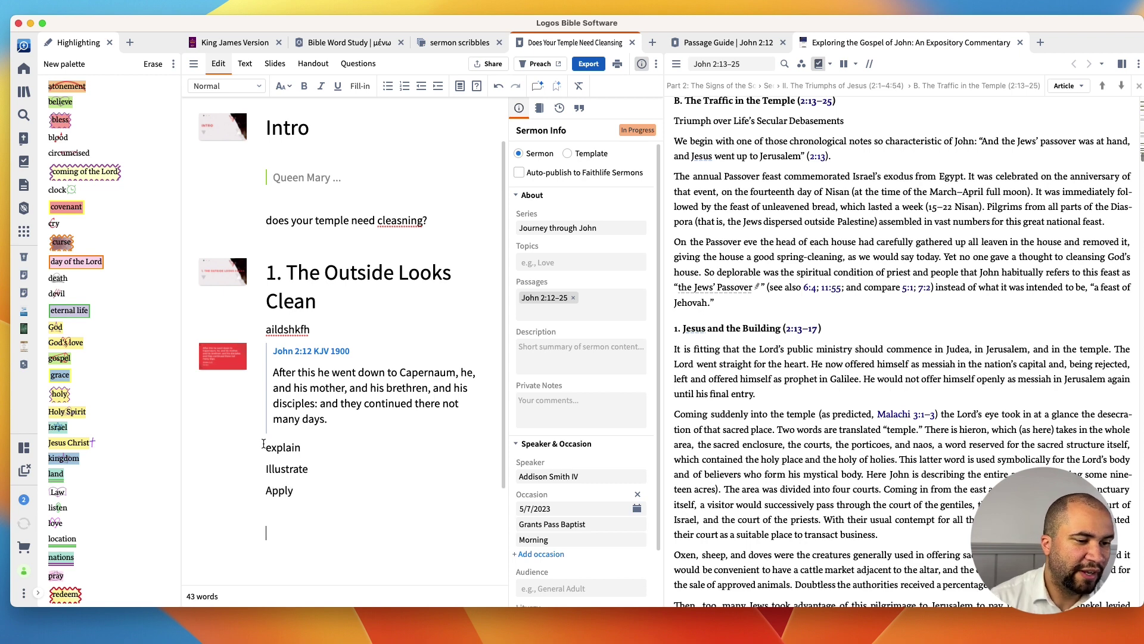
pyautogui.write('y')
pyautogui.press('Return')
pyautogui.press('Return')
pyautogui.write('transition')
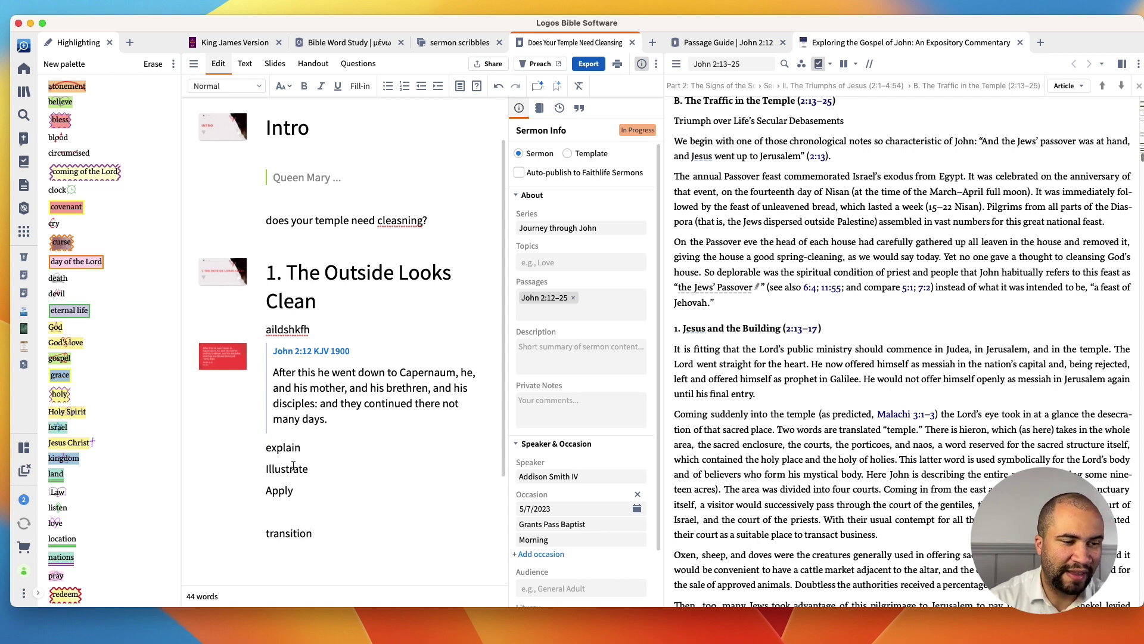
pyautogui.press('Return')
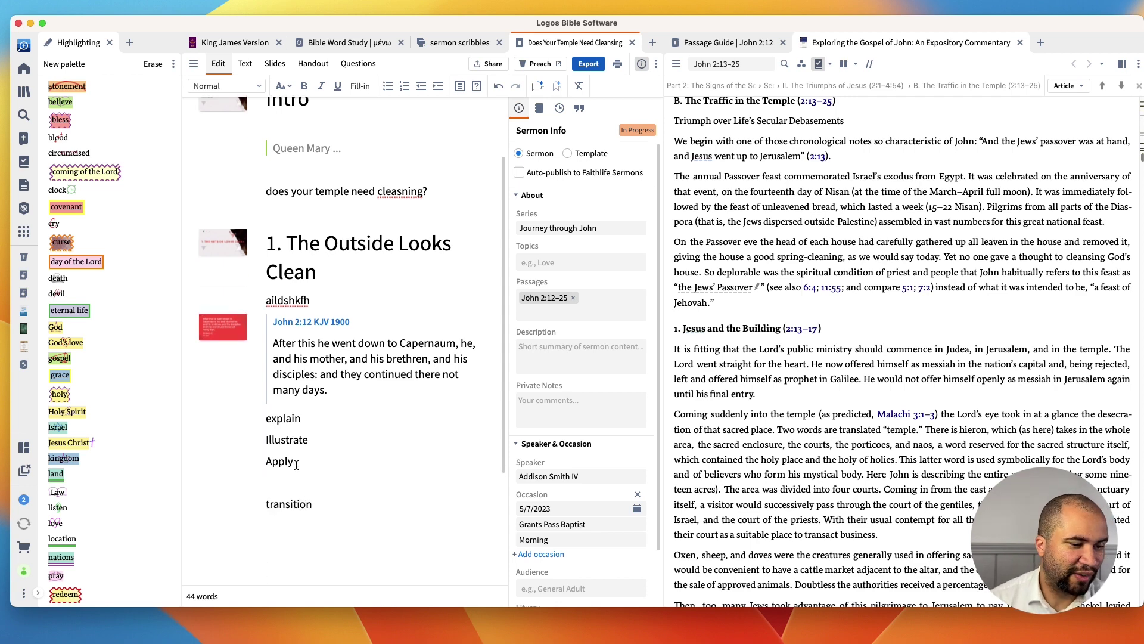
# Step: Add '2. The inside was Filthy' as a Heading 1, with an empty line below it
pyautogui.write('2.')
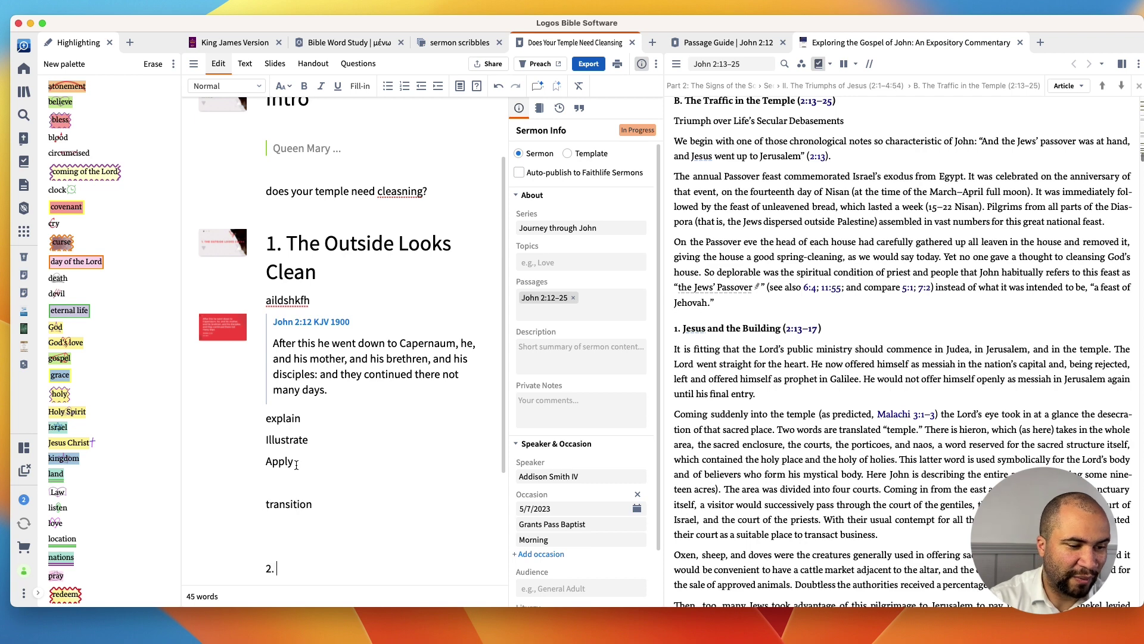
pyautogui.write(' The inside was')
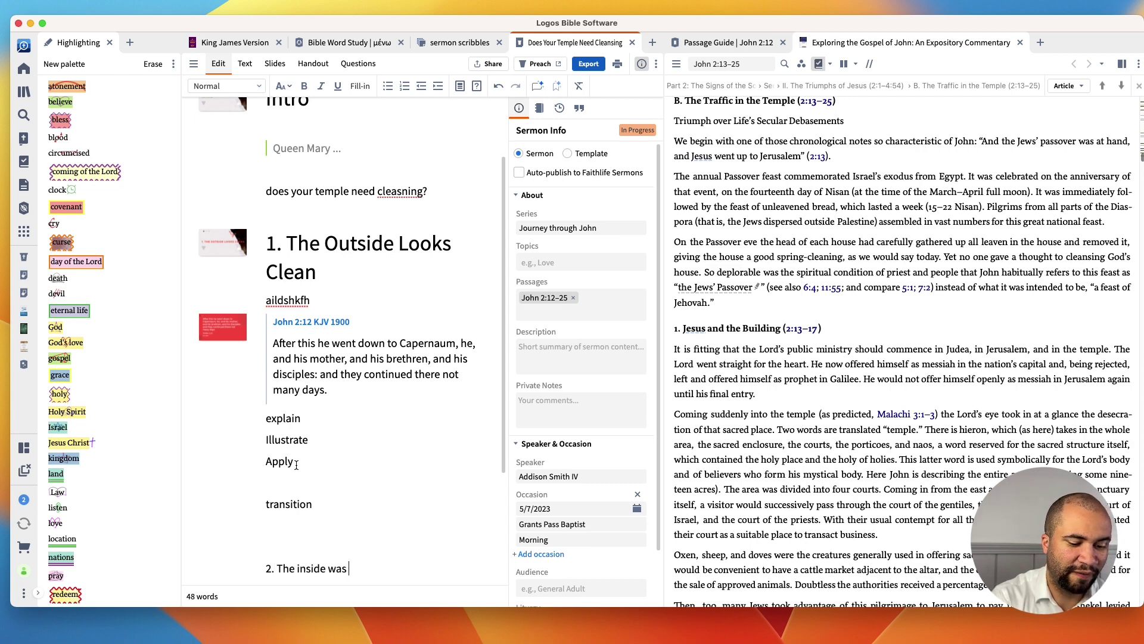
pyautogui.write(' Filthy')
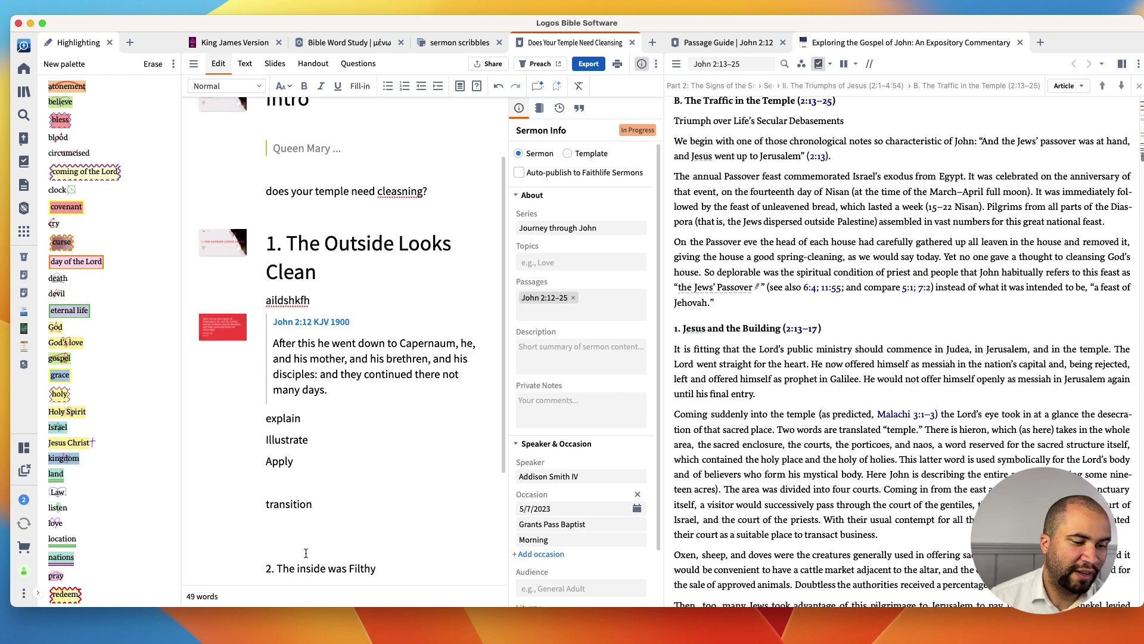
pyautogui.scroll(-1, 378, 566)
pyautogui.moveTo(376, 548); pyautogui.dragTo(262, 549)
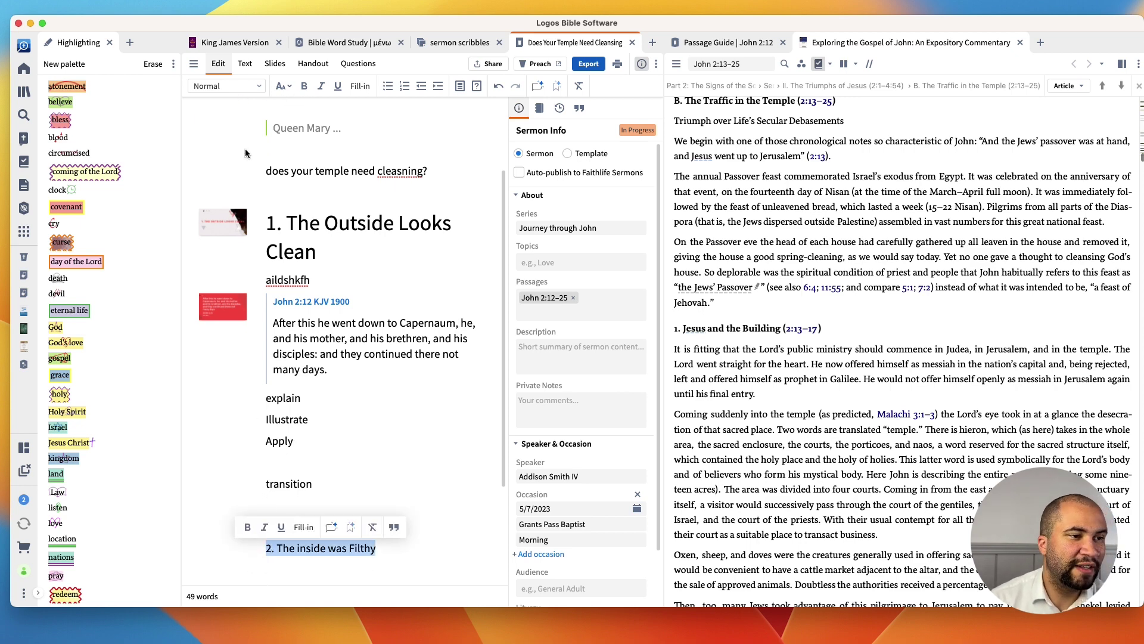
pyautogui.click(245, 86)
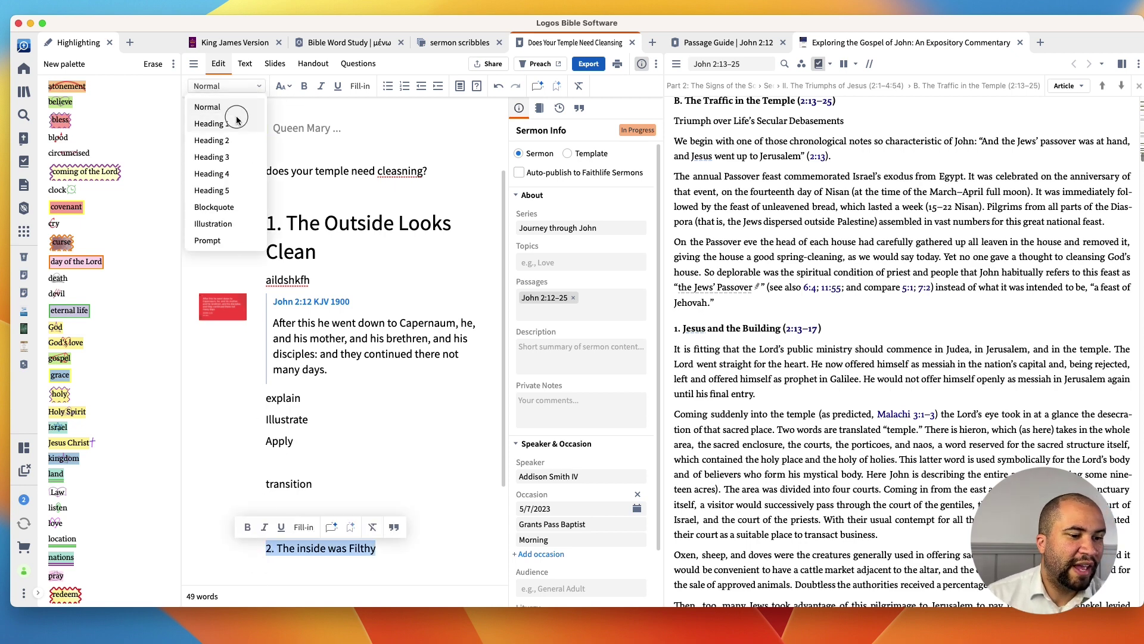
pyautogui.click(211, 123)
pyautogui.scroll(-3, 362, 477)
pyautogui.press('Right')
pyautogui.press('Return')
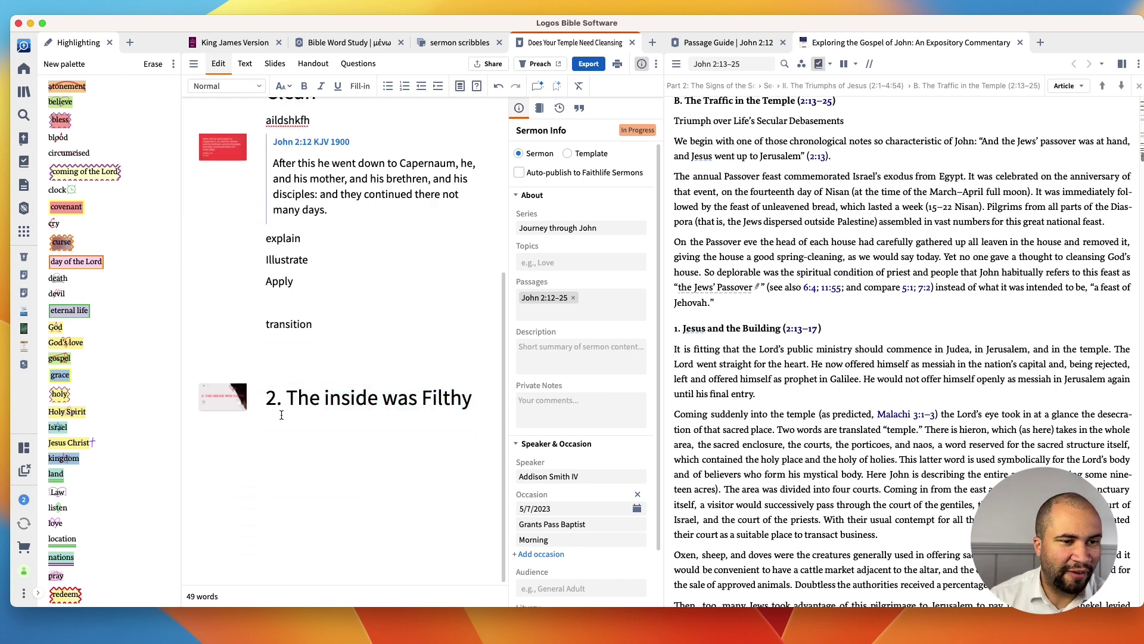
pyautogui.scroll(5, 285, 414)
pyautogui.moveTo(209, 38); pyautogui.dragTo(685, 48)
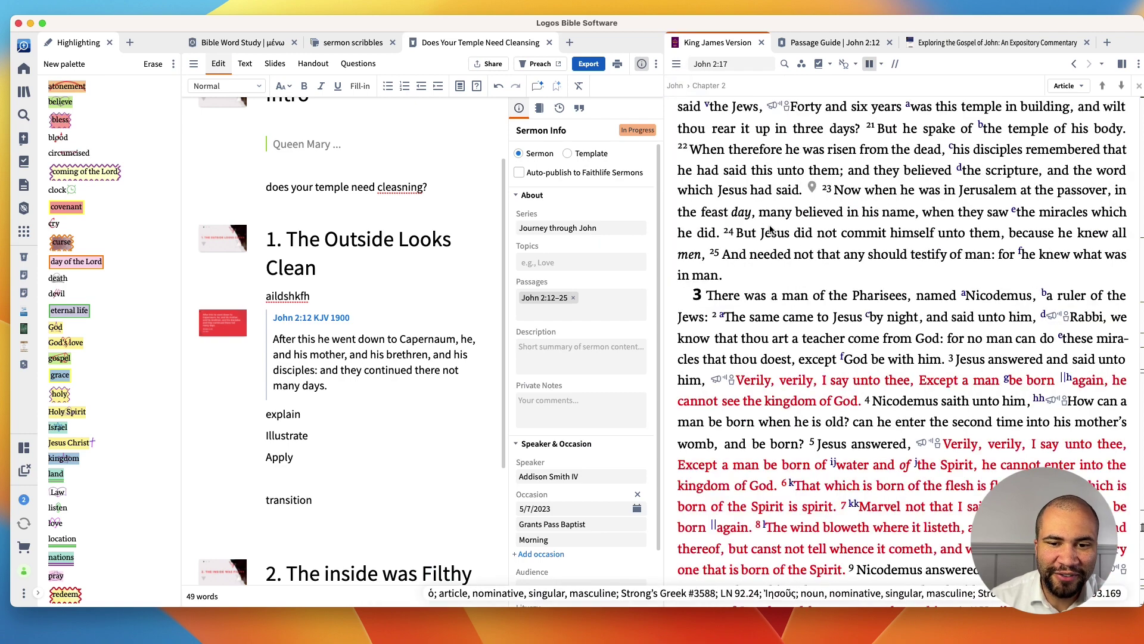
# Step: With the KJV of John 2 alongside, change 'explain' to 'Explain' in the outline
pyautogui.scroll(2, 757, 223)
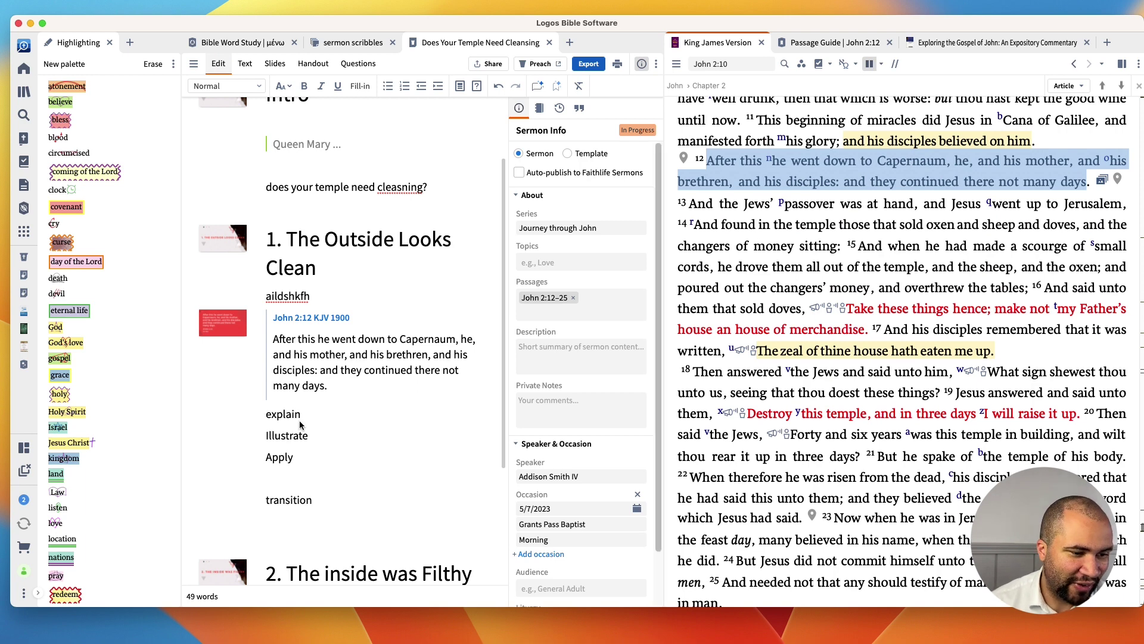
pyautogui.click(270, 416)
pyautogui.press('BackSpace')
pyautogui.write('E')
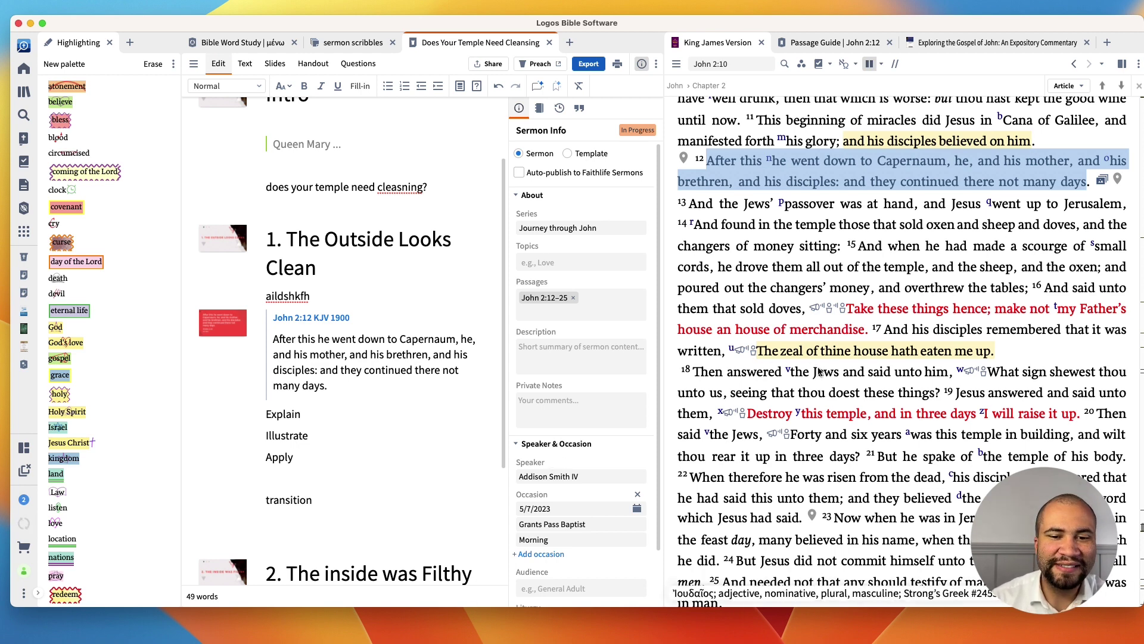
pyautogui.scroll(-5, 369, 399)
pyautogui.scroll(-1, 369, 399)
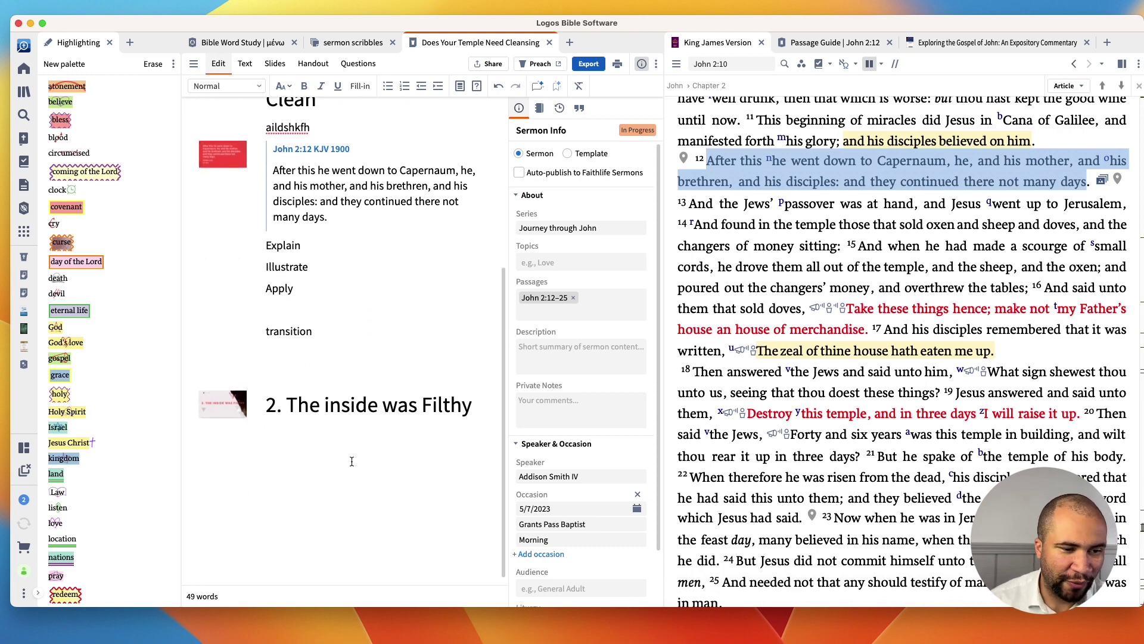
# Step: Change 'inside' to 'Inside' and add '3. Jesus Cleansed the Temple...' as a Heading 1
pyautogui.click(331, 408)
pyautogui.press('BackSpace')
pyautogui.write('I')
pyautogui.click(313, 471)
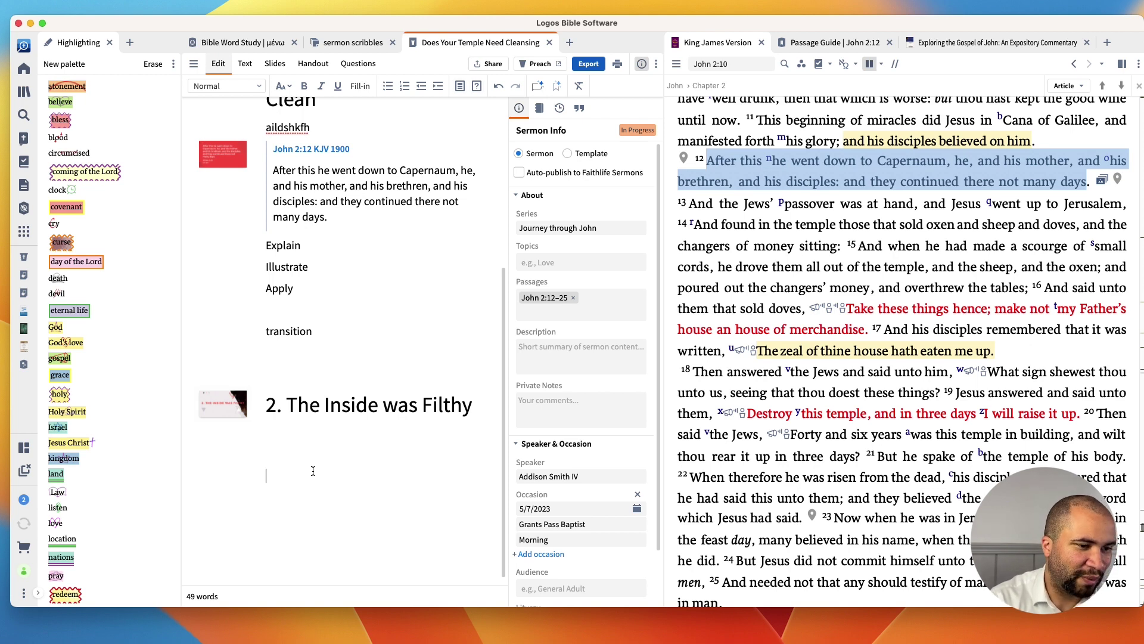
pyautogui.write('3. Jesus ')
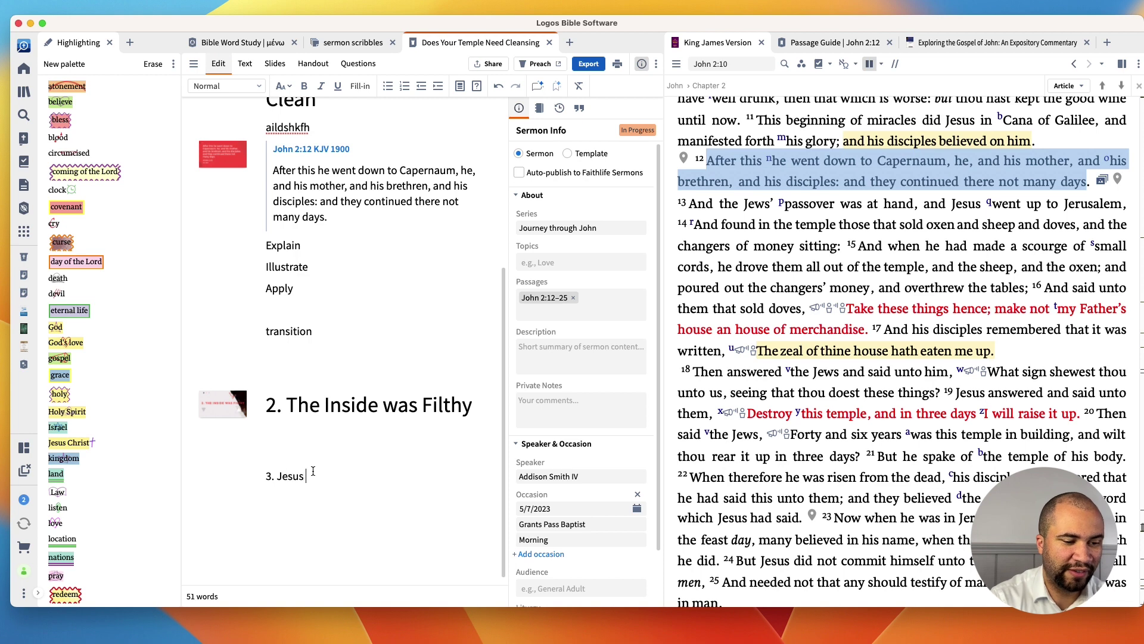
pyautogui.write('Cleans')
pyautogui.press('BackSpace')
pyautogui.write('nsed the Temple')
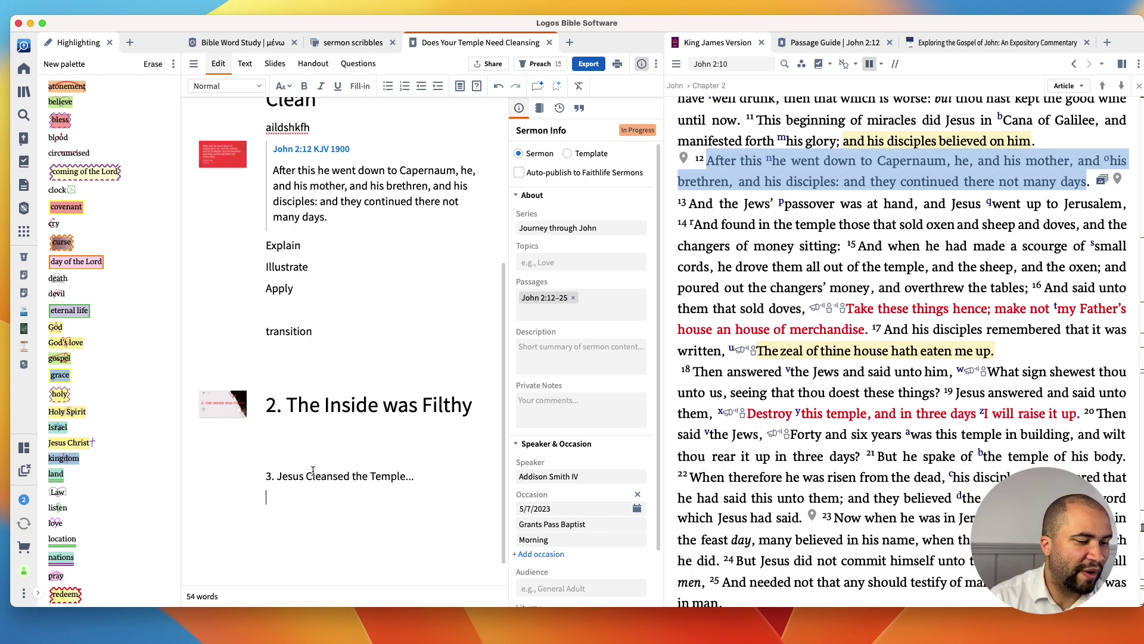
pyautogui.write('...')
pyautogui.moveTo(433, 480); pyautogui.dragTo(180, 480)
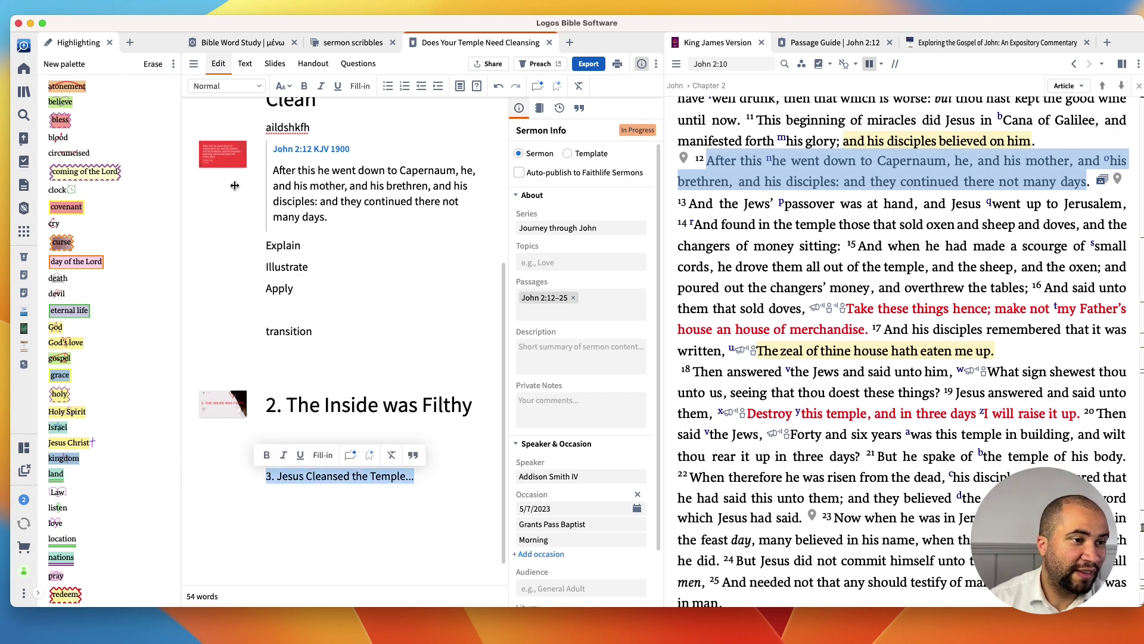
pyautogui.click(257, 85)
pyautogui.click(236, 126)
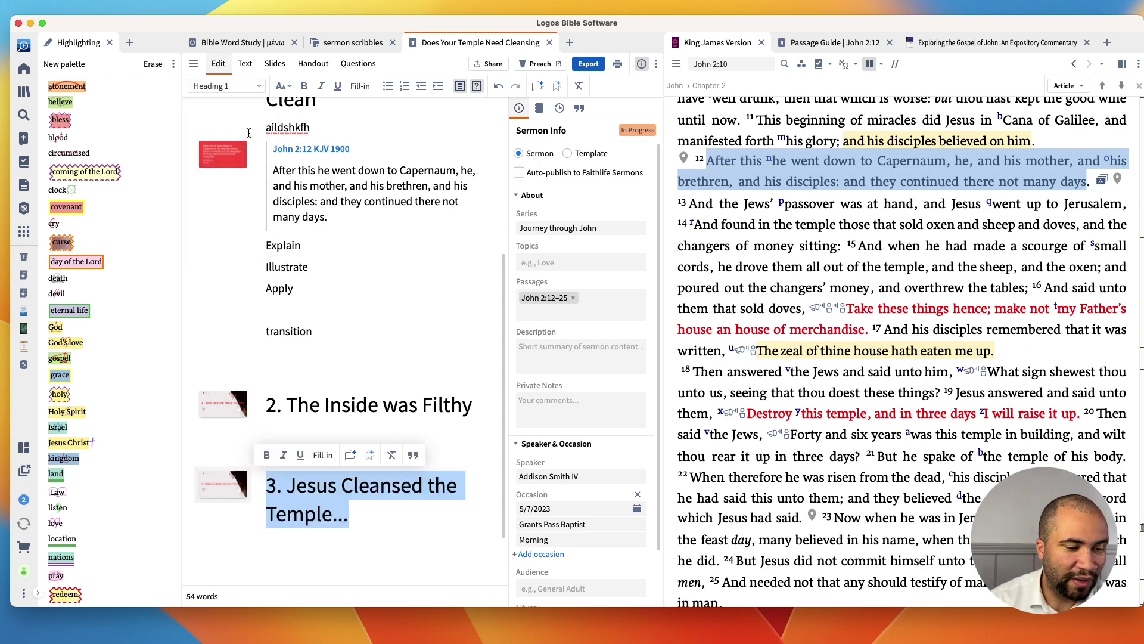
pyautogui.click(361, 424)
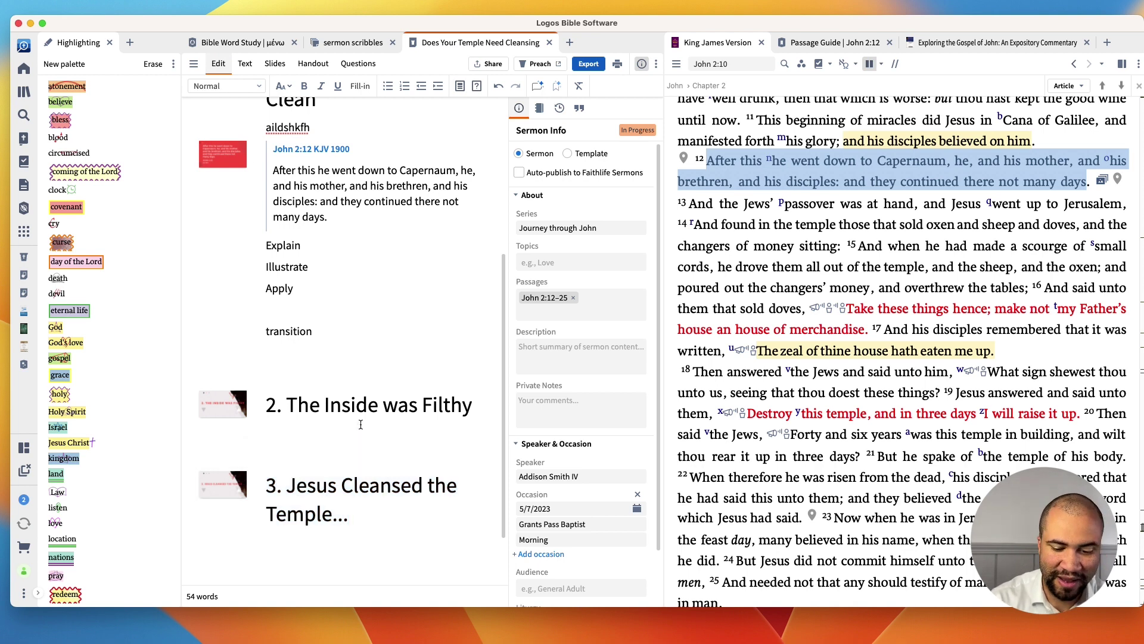
pyautogui.press('Return')
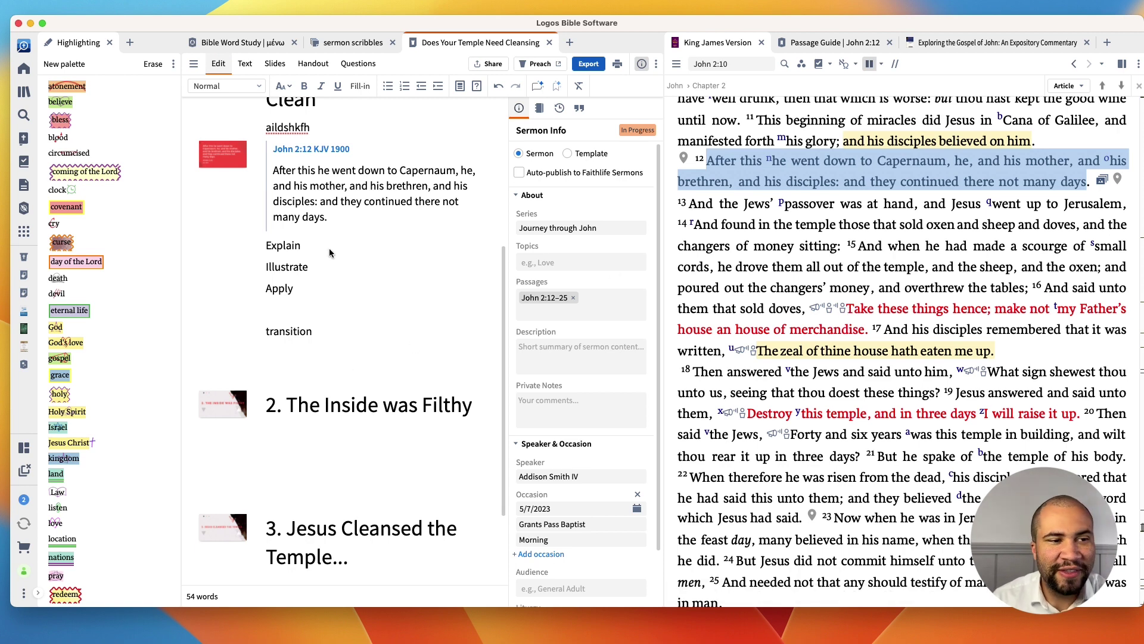
# Step: Search Popular Quotes for 'temple' and browse the N. T. Wright, Garland and Calvin results
pyautogui.scroll(-3, 329, 248)
pyautogui.scroll(8, 330, 249)
pyautogui.scroll(-3, 330, 249)
pyautogui.scroll(3, 330, 249)
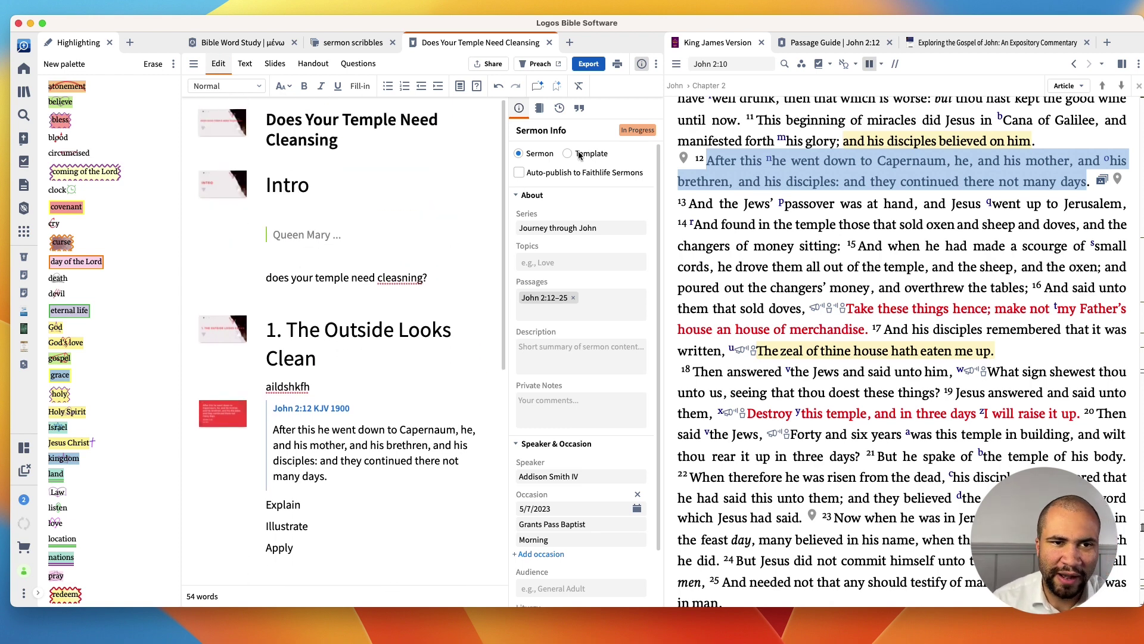
pyautogui.click(576, 109)
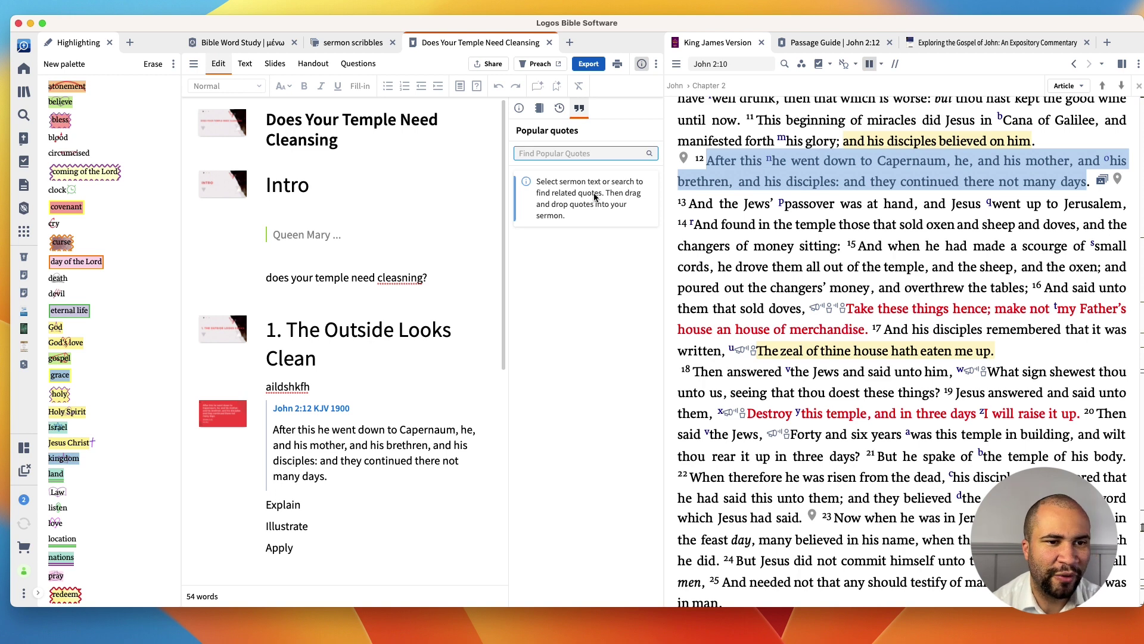
pyautogui.write('temple')
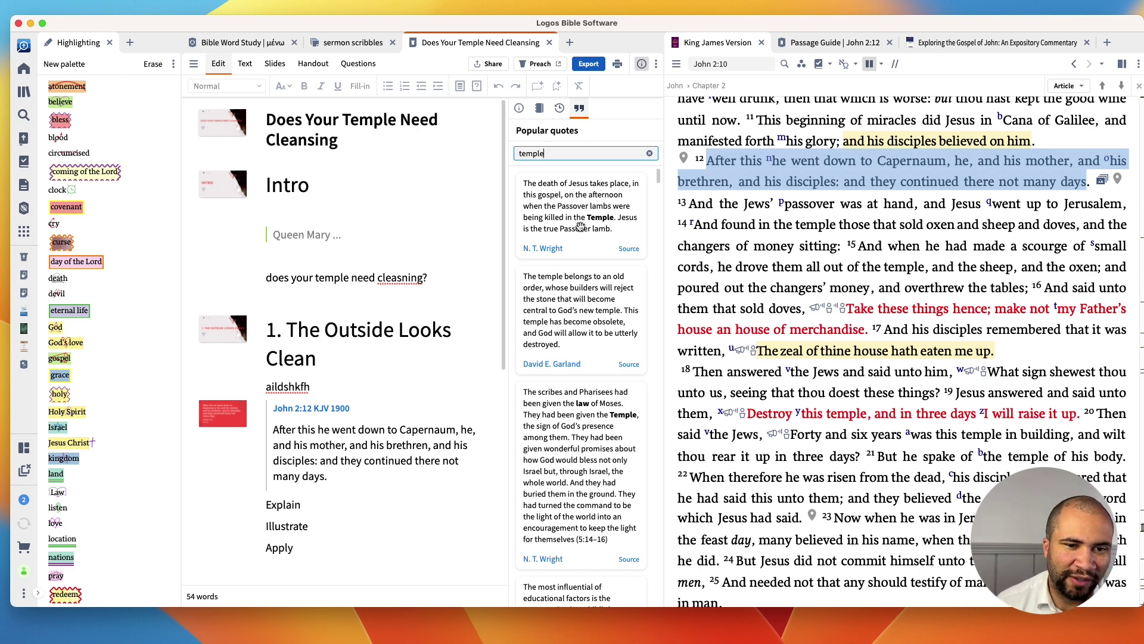
pyautogui.scroll(-3, 580, 226)
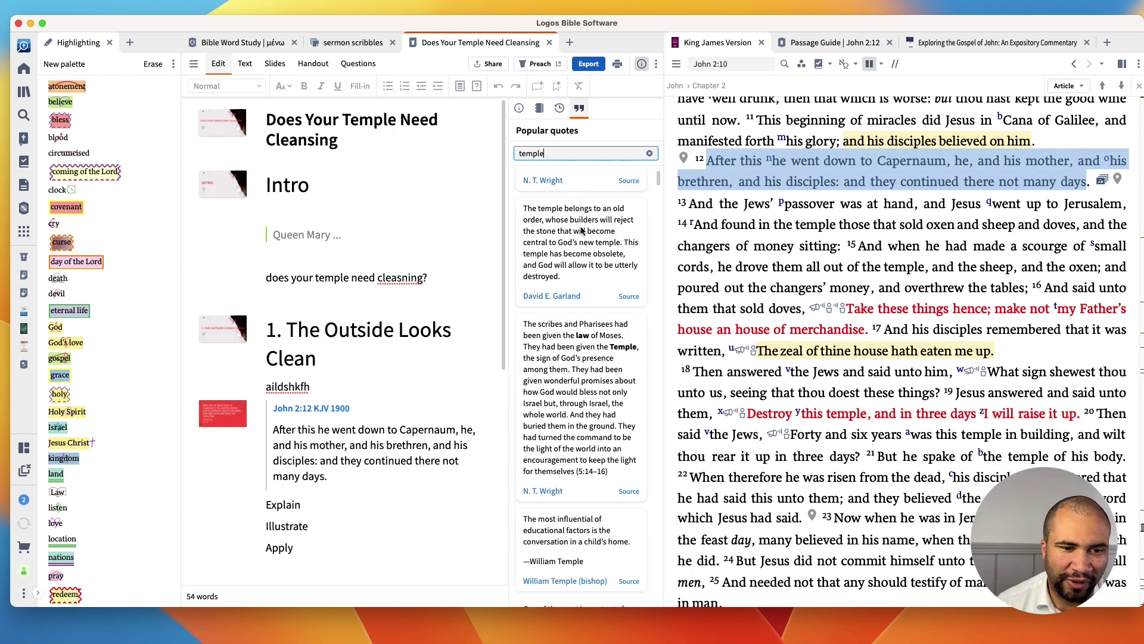
pyautogui.scroll(-10, 580, 226)
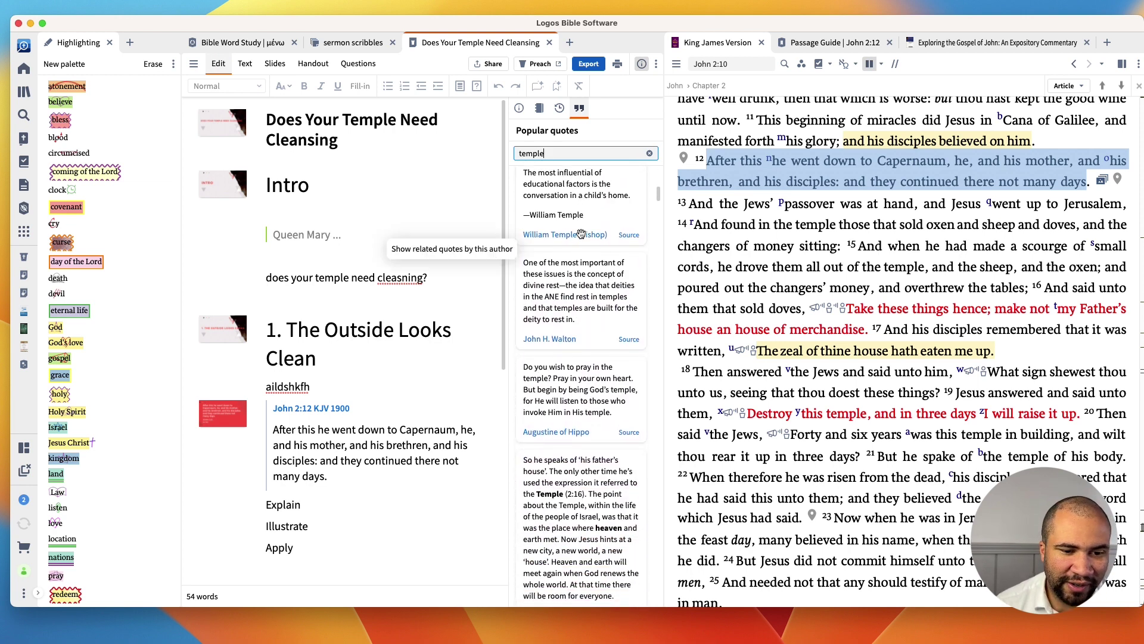
pyautogui.scroll(-12, 581, 233)
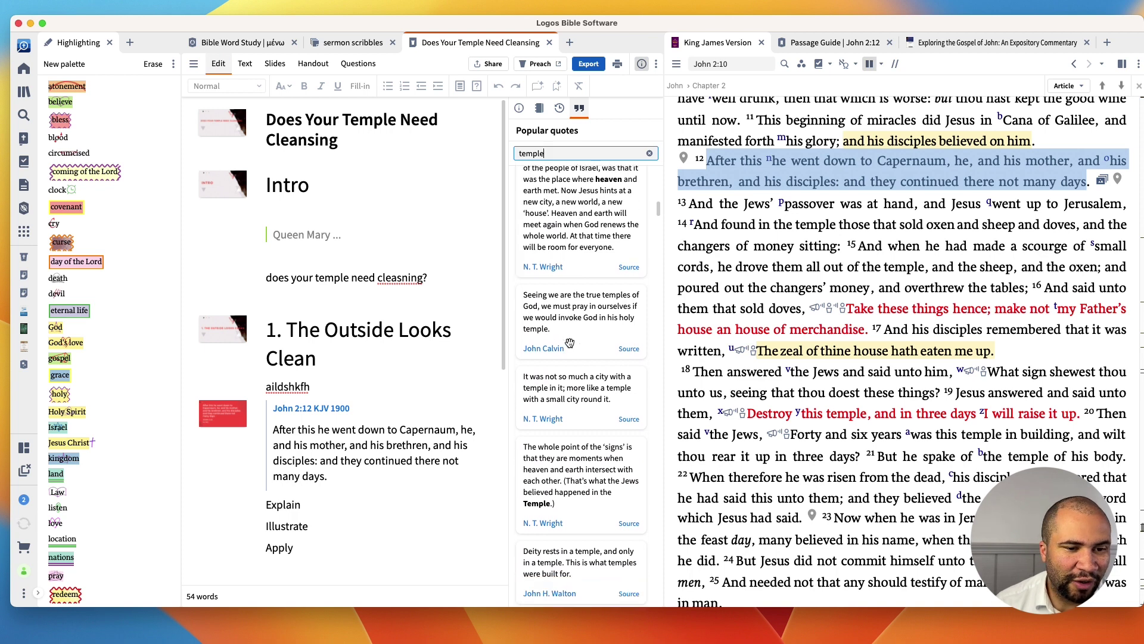
pyautogui.scroll(-12, 569, 343)
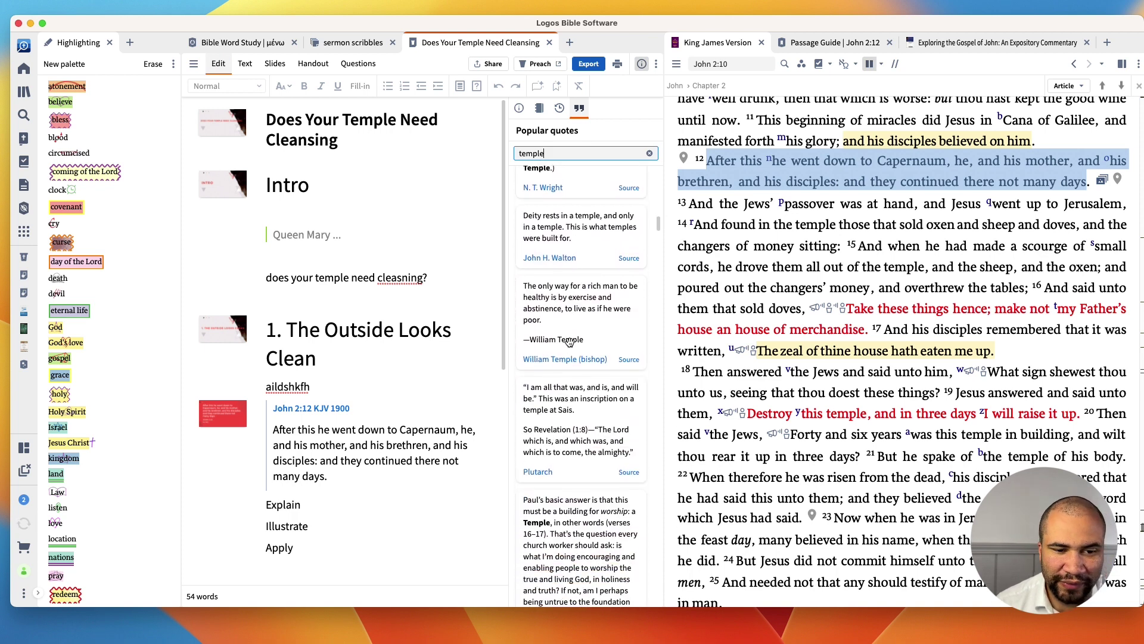
pyautogui.scroll(-11, 570, 341)
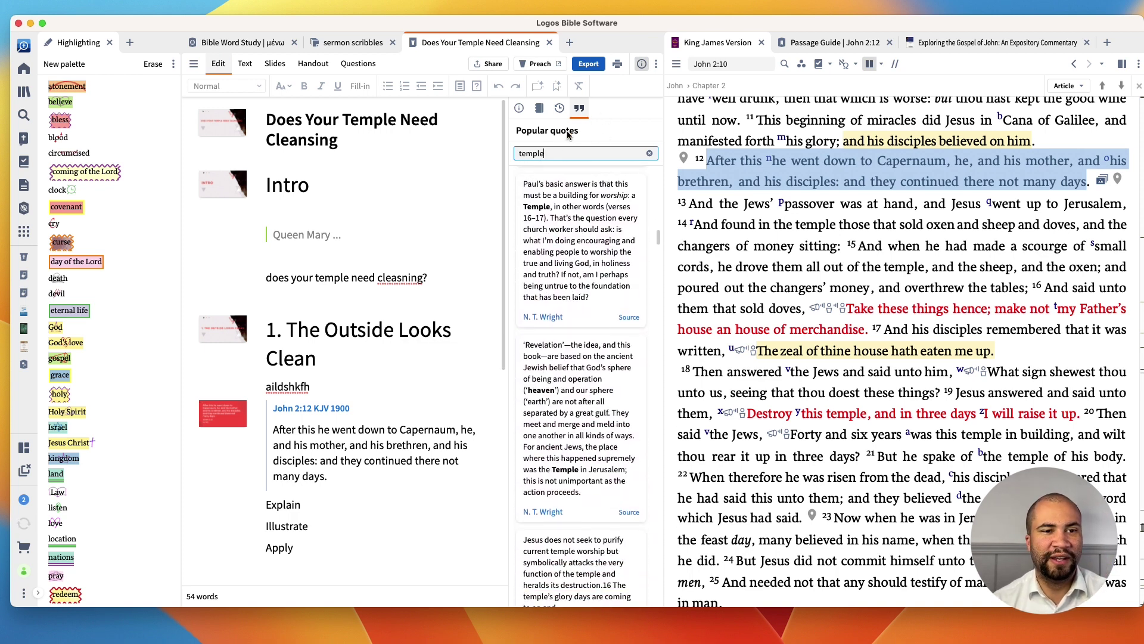
# Step: Search quotes for 'cha' and drop the Kendall chastening quote below heading 3
pyautogui.press('BackSpace')
pyautogui.press('BackSpace')
pyautogui.write('chastening')
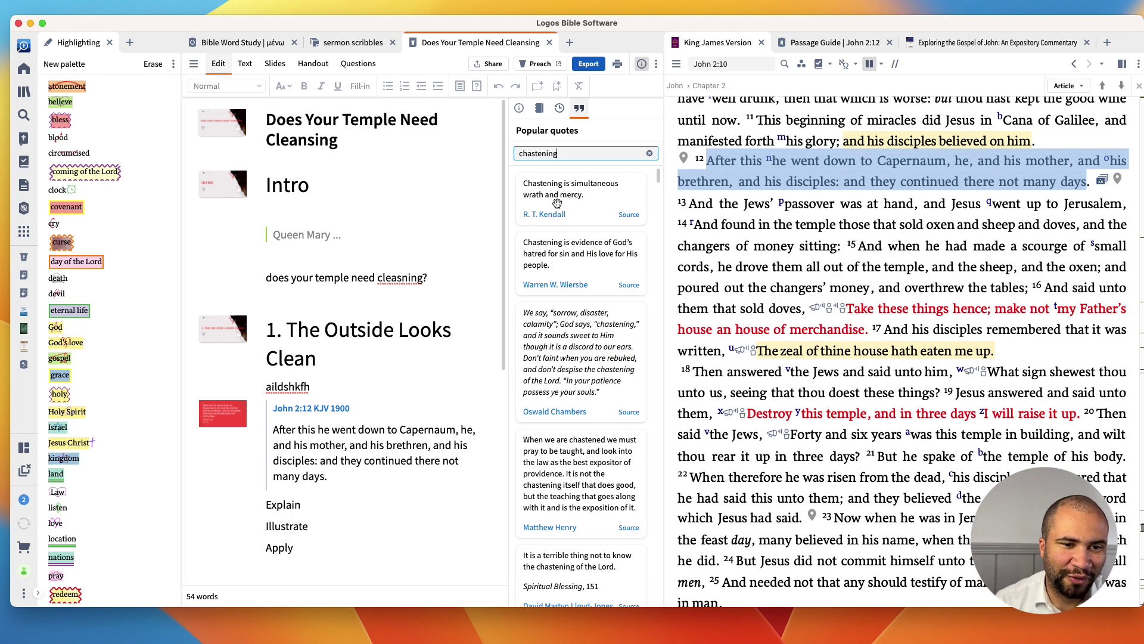
pyautogui.scroll(-6, 370, 306)
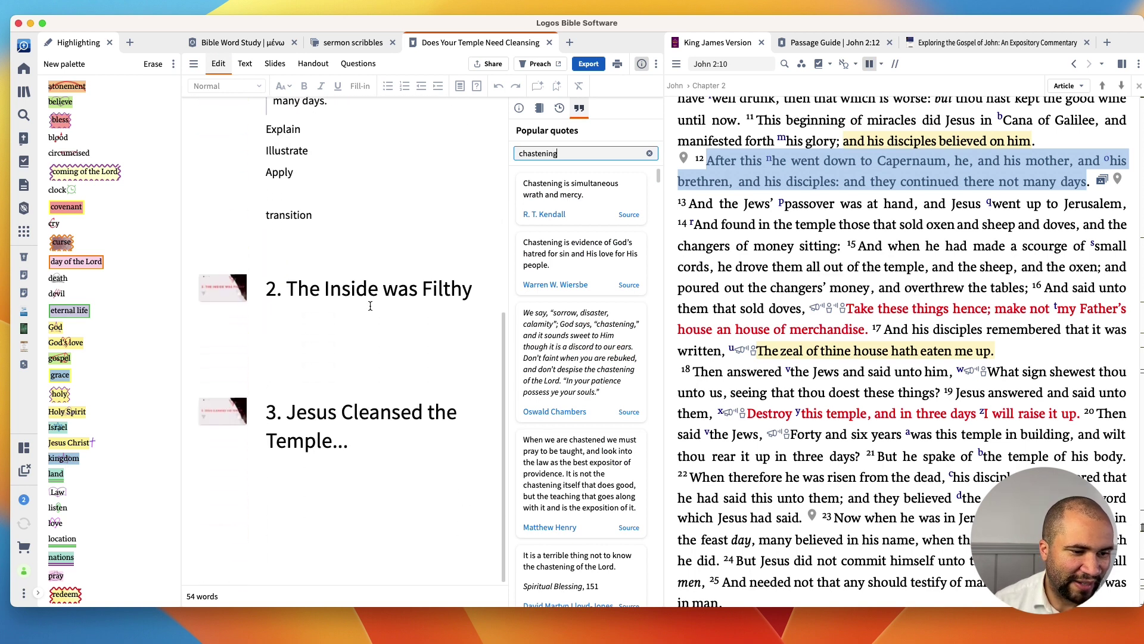
pyautogui.moveTo(573, 190); pyautogui.dragTo(344, 490)
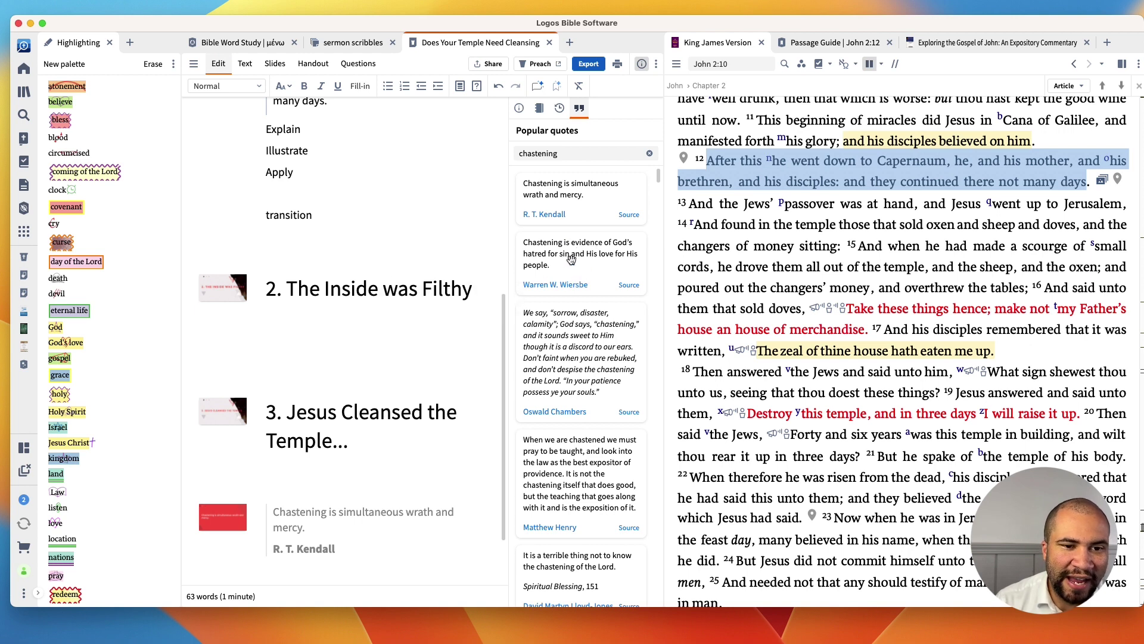
pyautogui.scroll(-2, 573, 257)
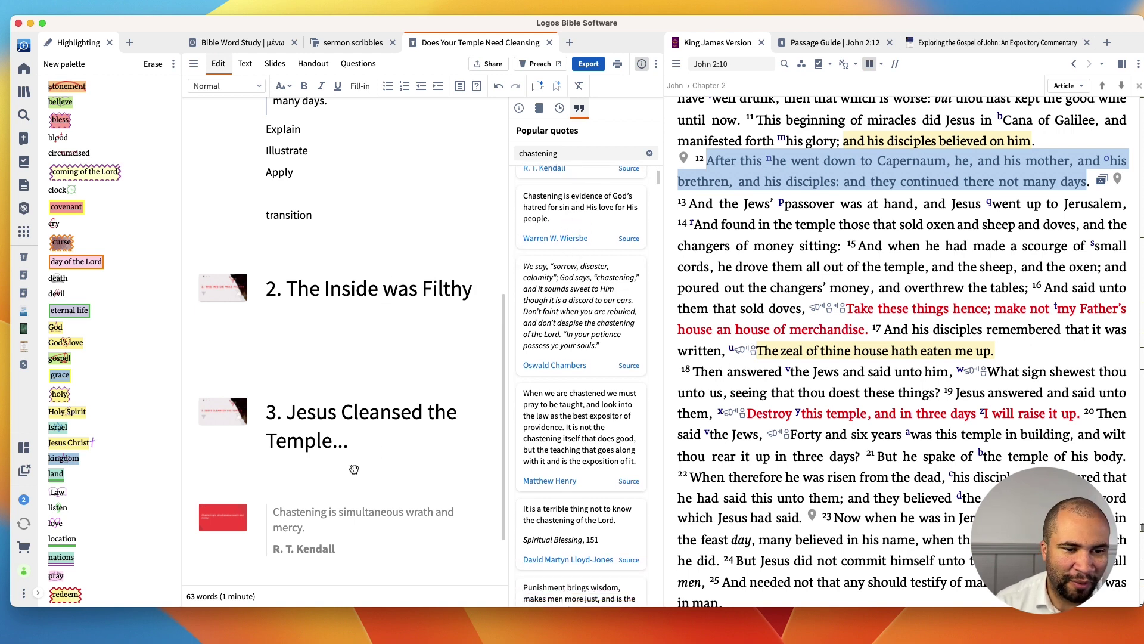
pyautogui.scroll(-3, 476, 367)
# Step: Add the Wiersbe chastening quote and remove the Kendall quote block, leaving only Wiersbe
pyautogui.moveTo(573, 209); pyautogui.dragTo(234, 442)
pyautogui.write('C')
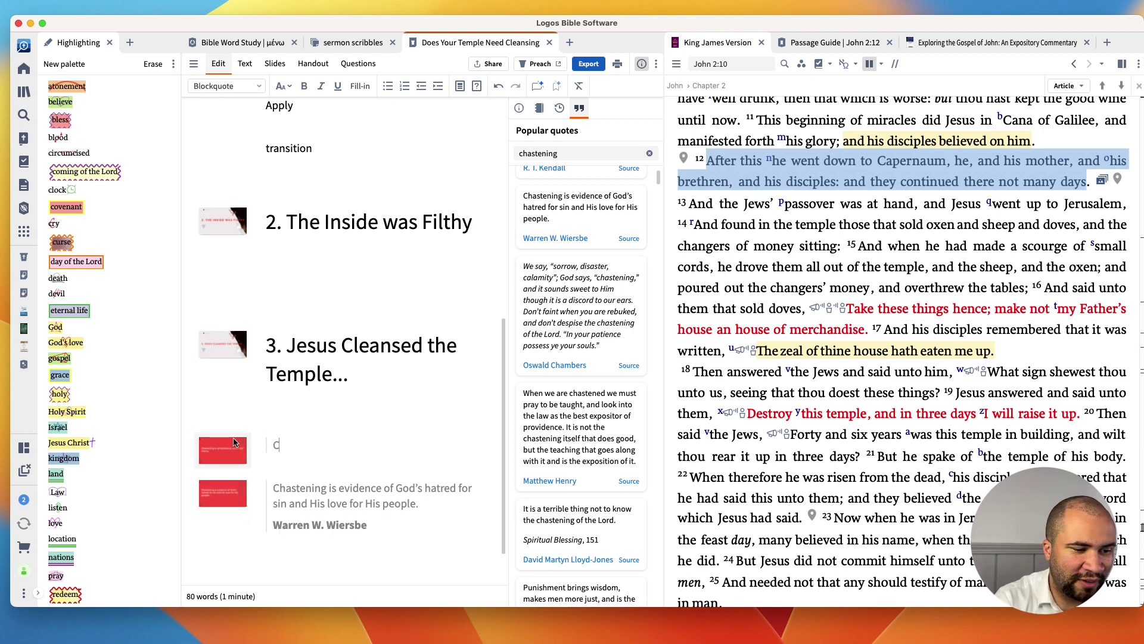
pyautogui.press('BackSpace')
pyautogui.scroll(3, 234, 438)
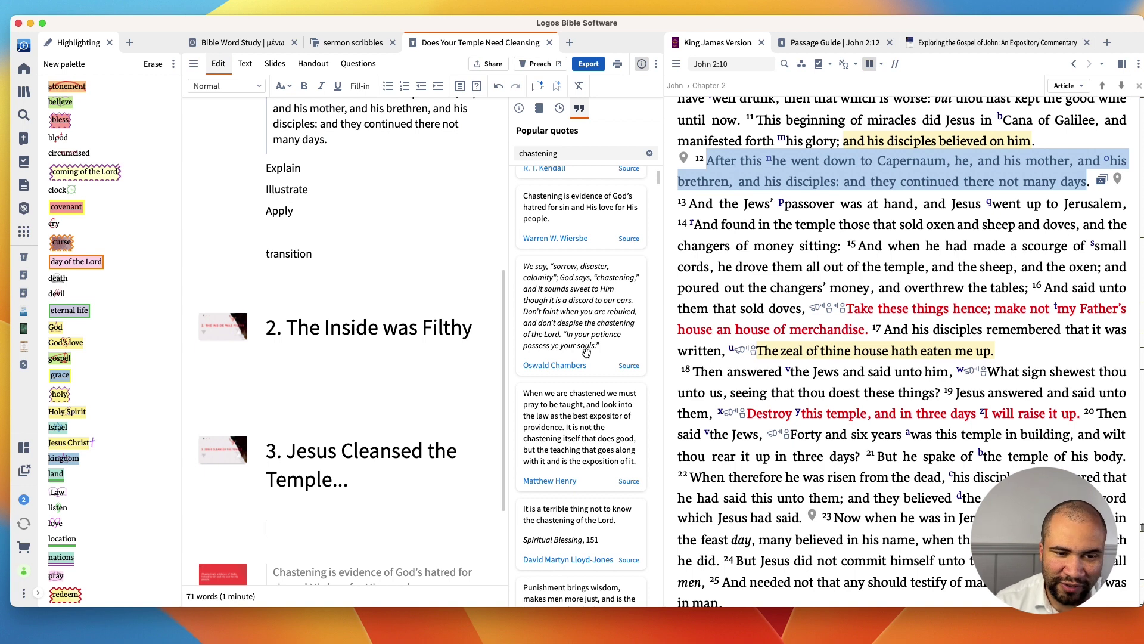
pyautogui.scroll(-3, 592, 355)
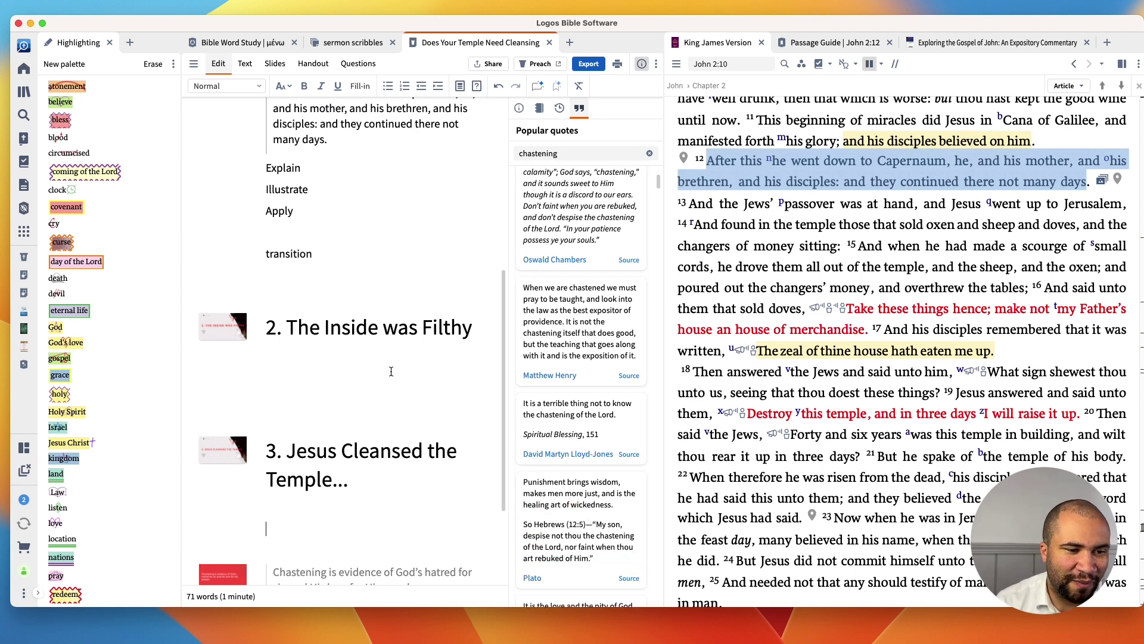
pyautogui.scroll(-3, 388, 373)
pyautogui.scroll(-1, 405, 367)
pyautogui.scroll(-5, 560, 405)
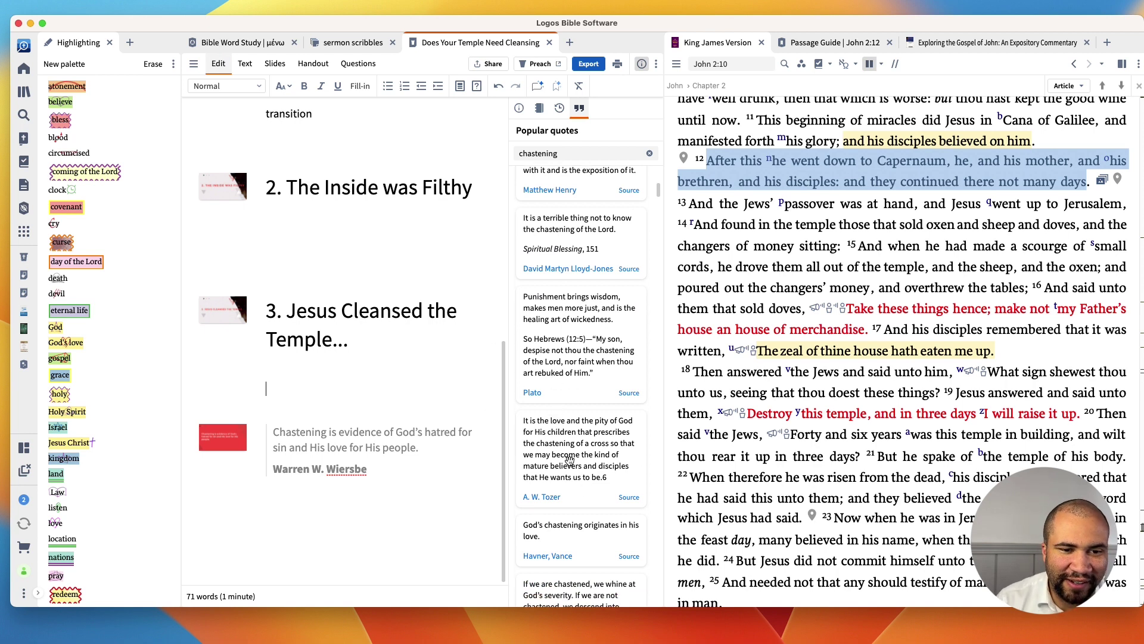
pyautogui.scroll(-1, 551, 423)
pyautogui.scroll(-7, 547, 438)
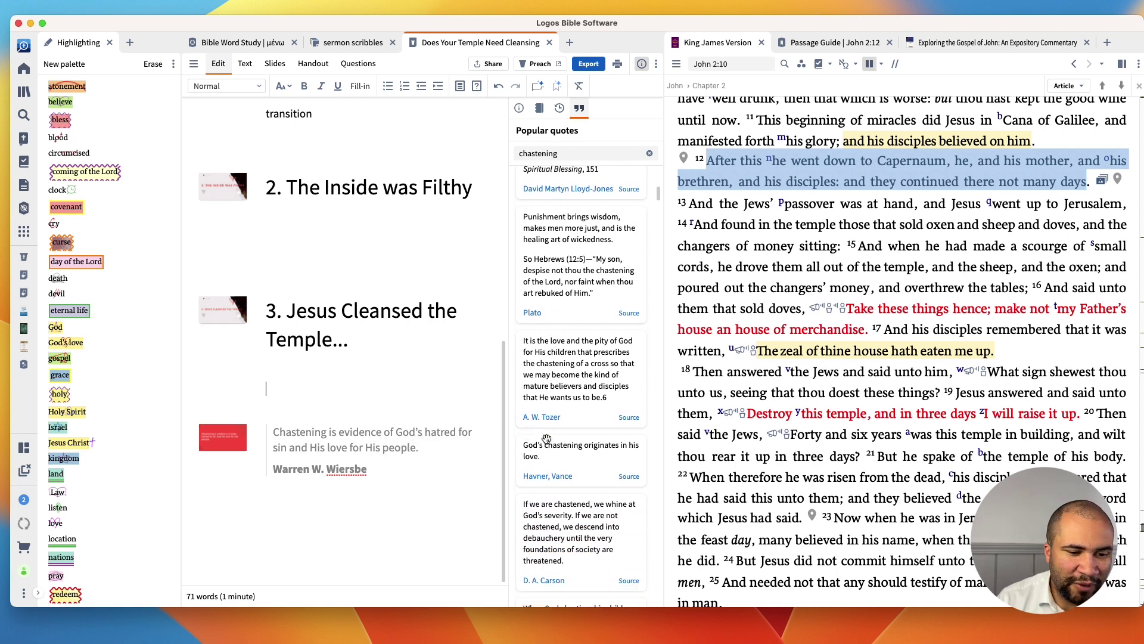
pyautogui.scroll(-7, 568, 475)
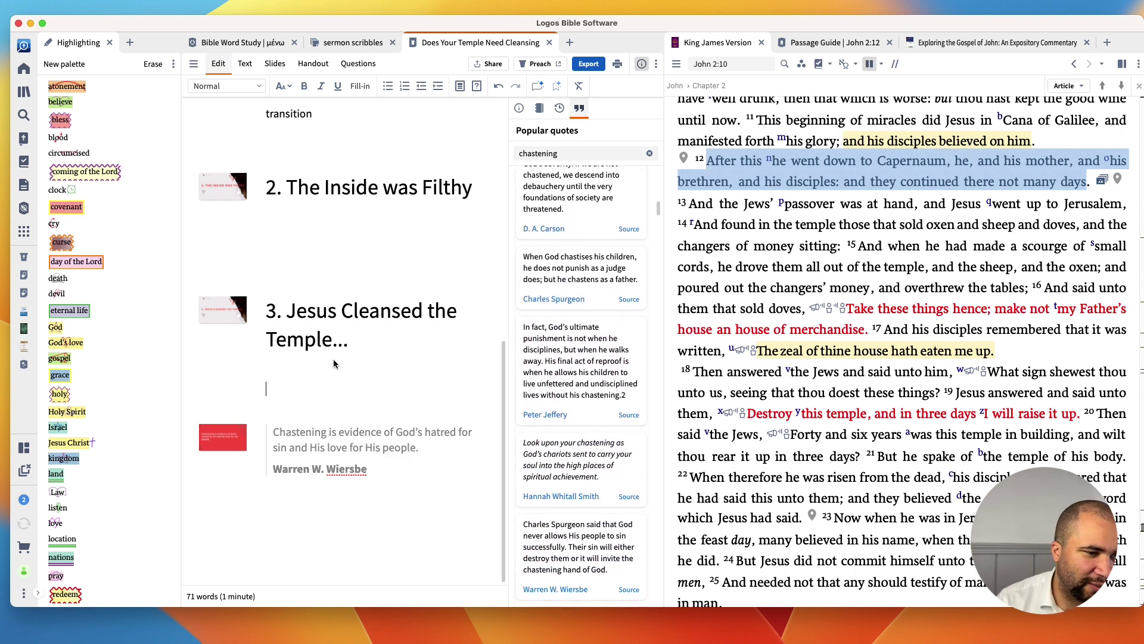
pyautogui.scroll(5, 334, 363)
pyautogui.scroll(2, 338, 361)
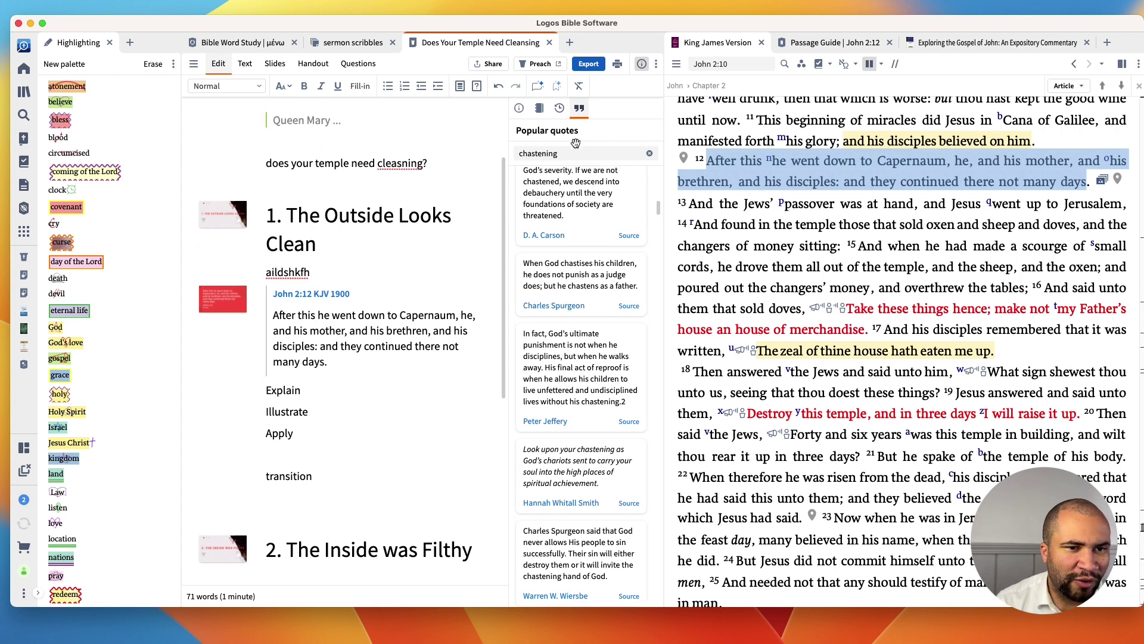
# Step: Link a notebook to the sermon from the Sermon Notebook panel
pyautogui.click(537, 111)
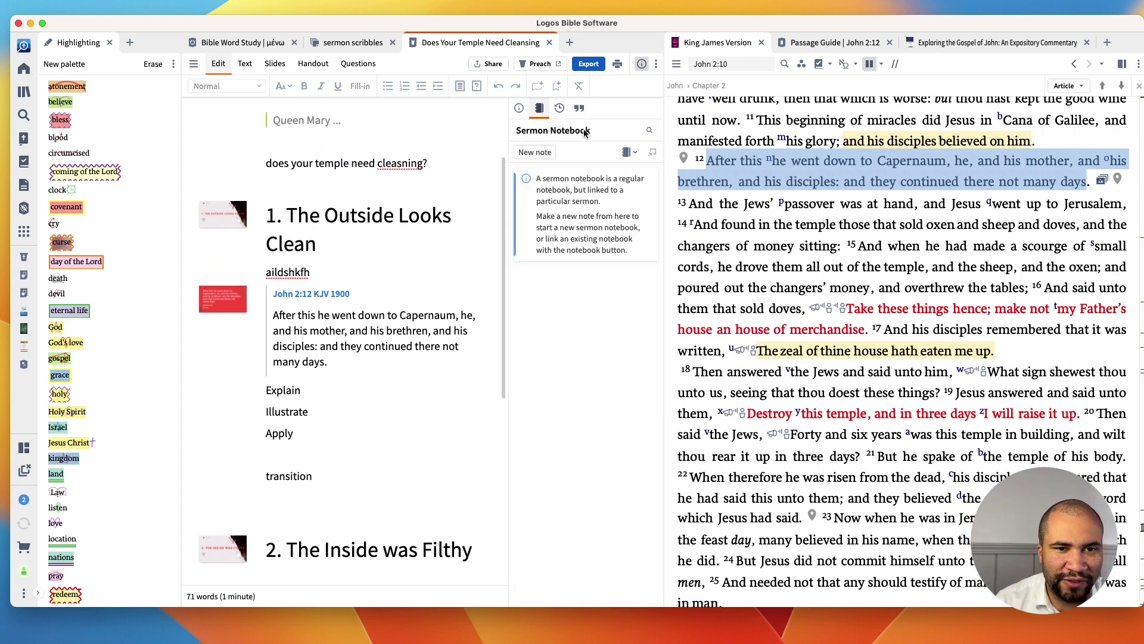
pyautogui.click(627, 153)
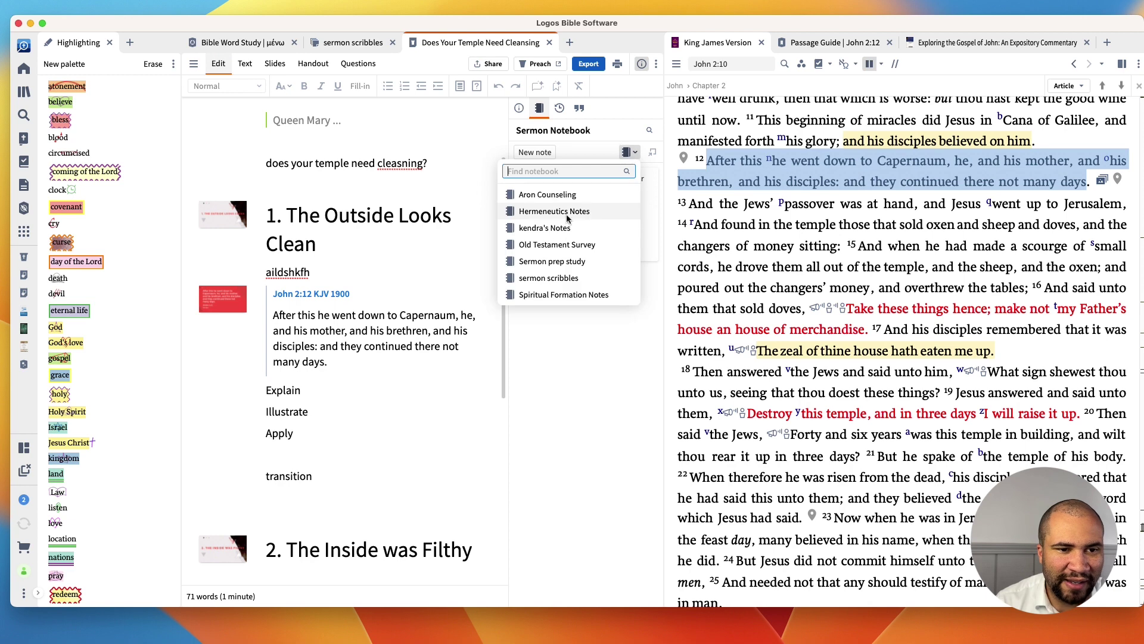
pyautogui.click(548, 277)
# Step: Insert the Psalm 2:7–9 Wiersbe note, then delete it to keep only the chastening quote
pyautogui.scroll(-5, 536, 350)
pyautogui.scroll(-3, 535, 350)
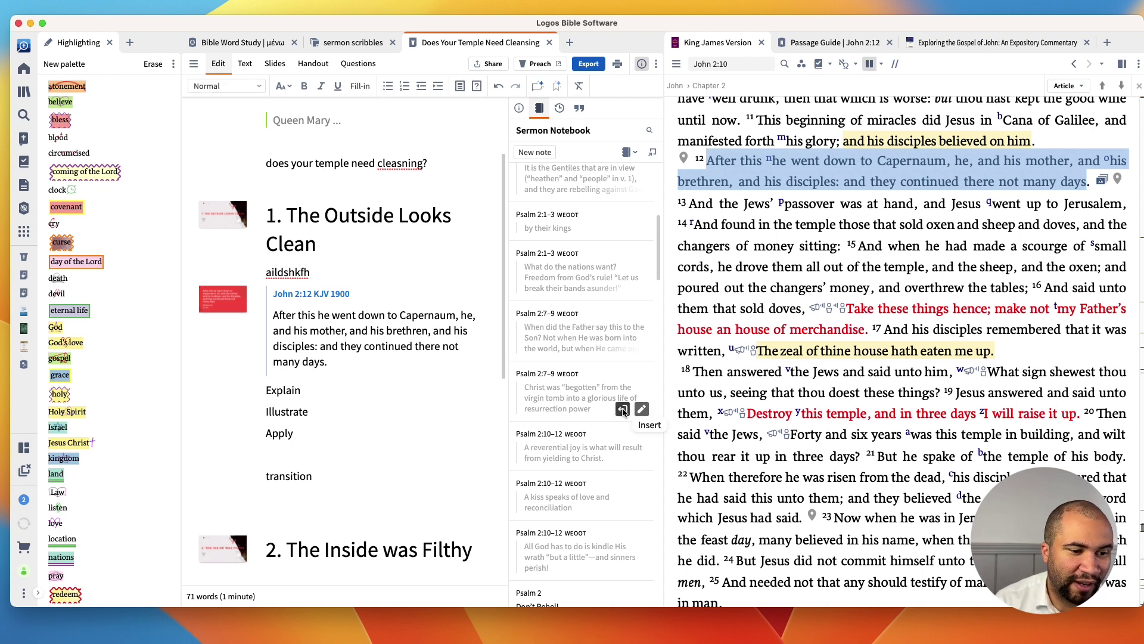
pyautogui.click(623, 411)
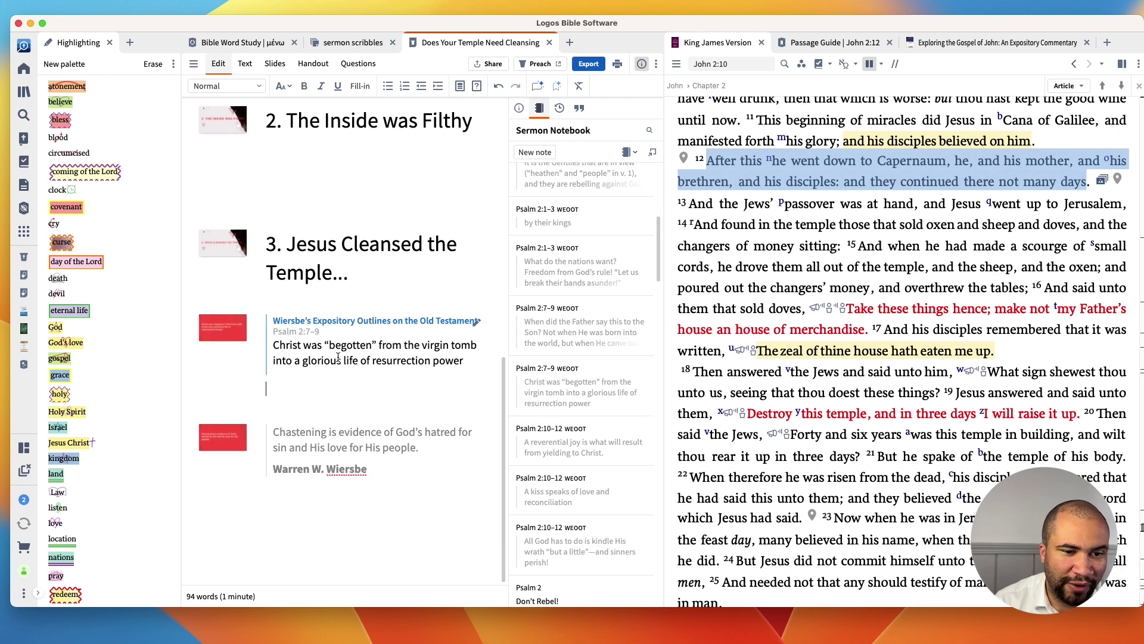
pyautogui.moveTo(420, 326)
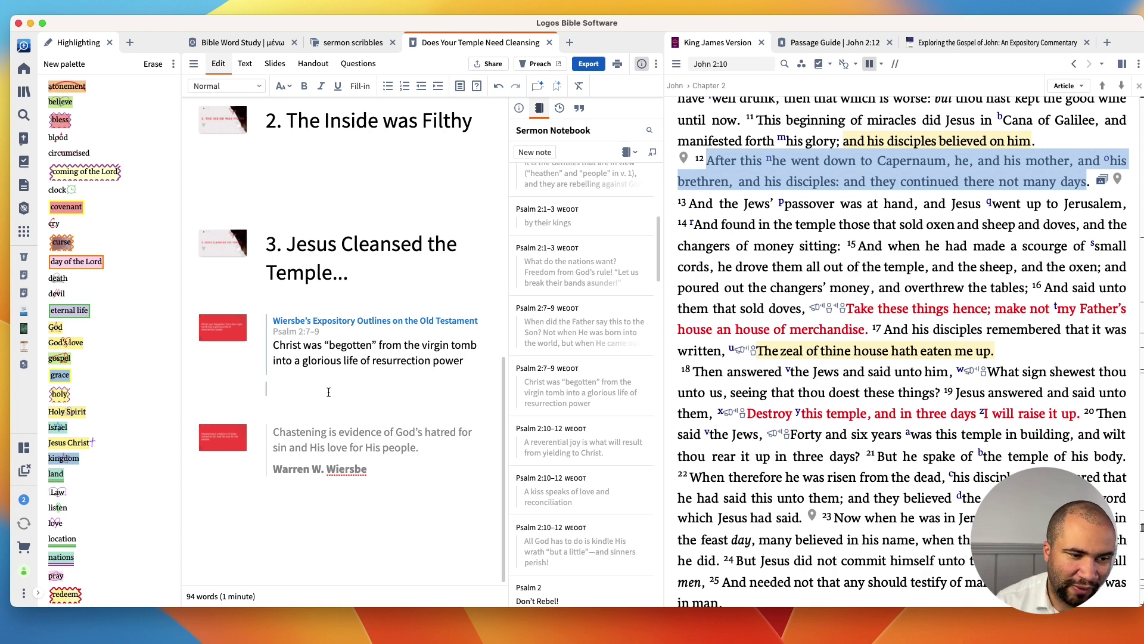
pyautogui.moveTo(328, 392); pyautogui.dragTo(258, 320)
pyautogui.press('BackSpace')
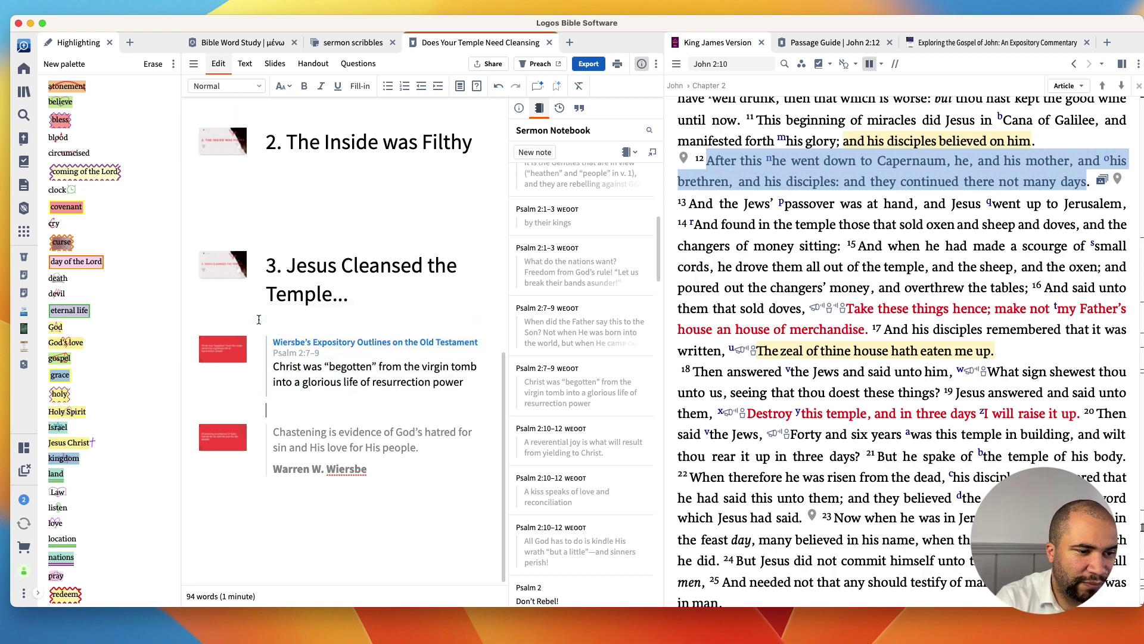
pyautogui.press('BackSpace')
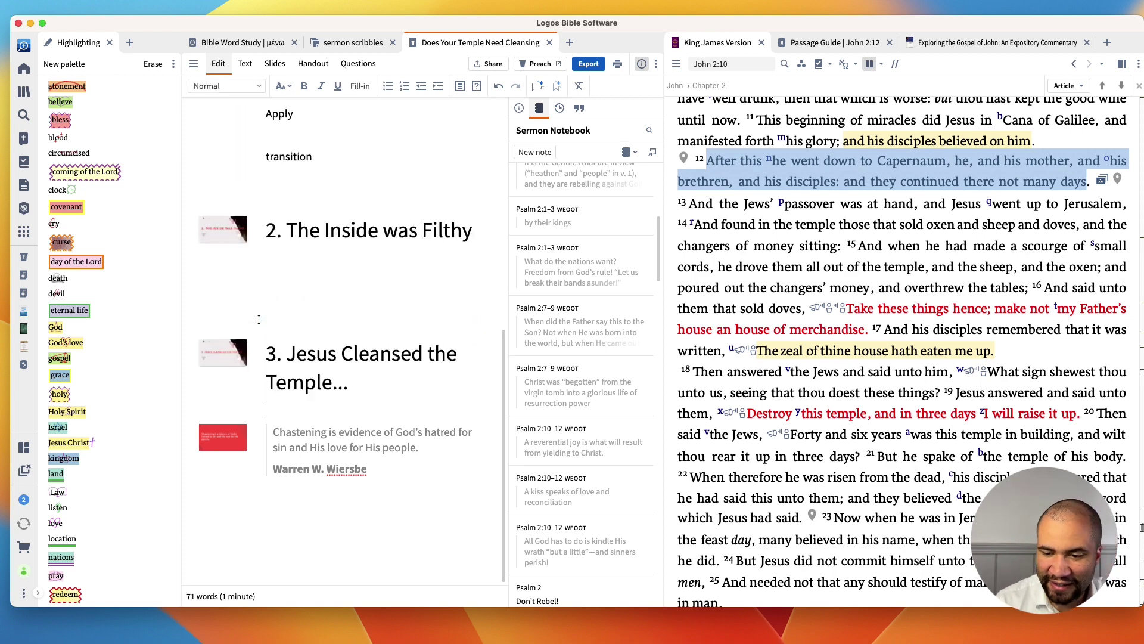
pyautogui.click(578, 108)
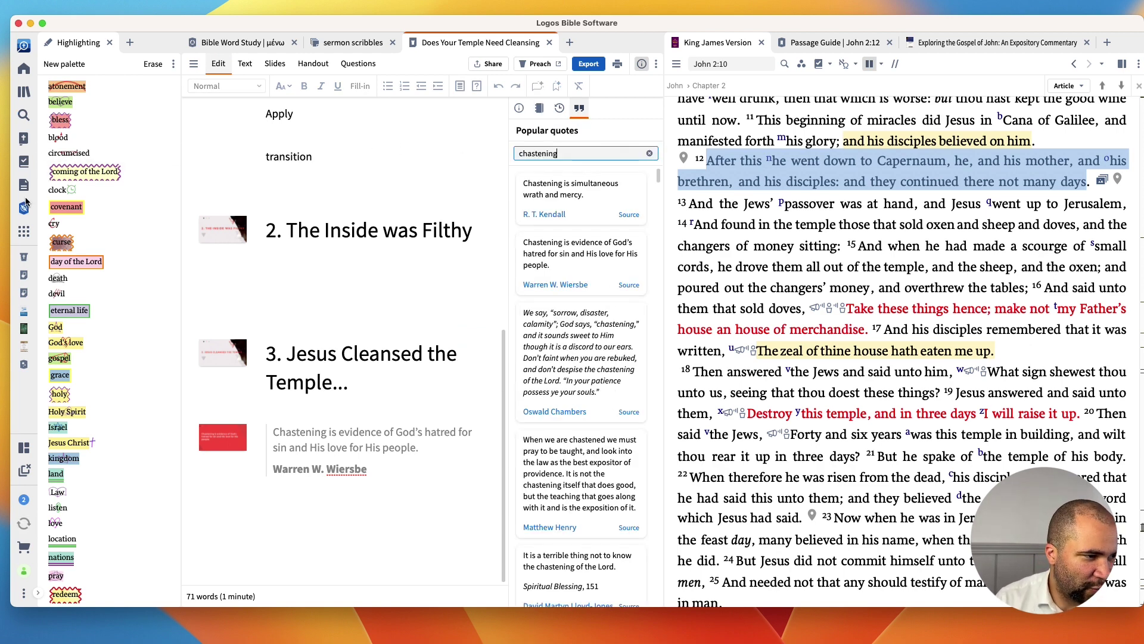
# Step: Create a new canvas and select John 2:12-15 (KJV 1900) in the Insert Passage box
pyautogui.click(25, 236)
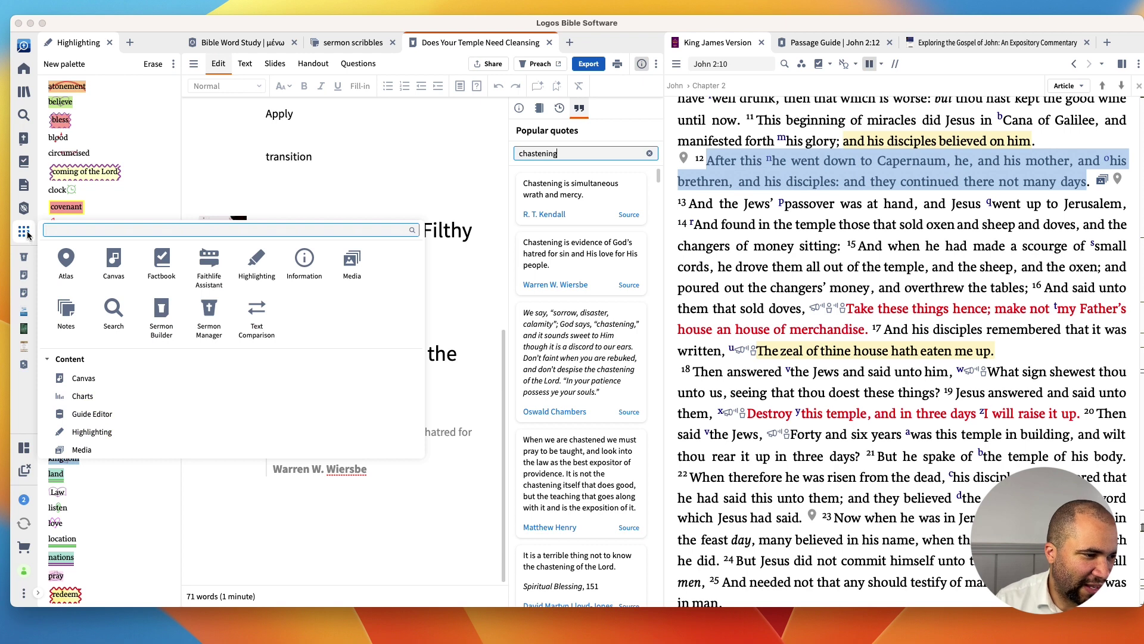
pyautogui.click(90, 380)
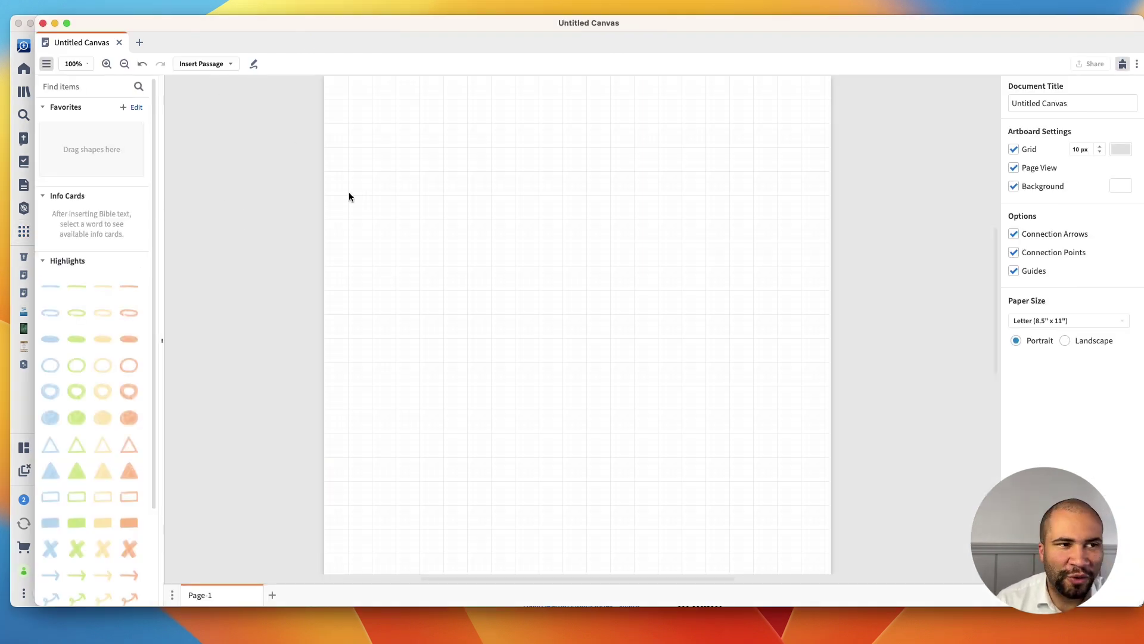
pyautogui.click(216, 66)
pyautogui.click(233, 87)
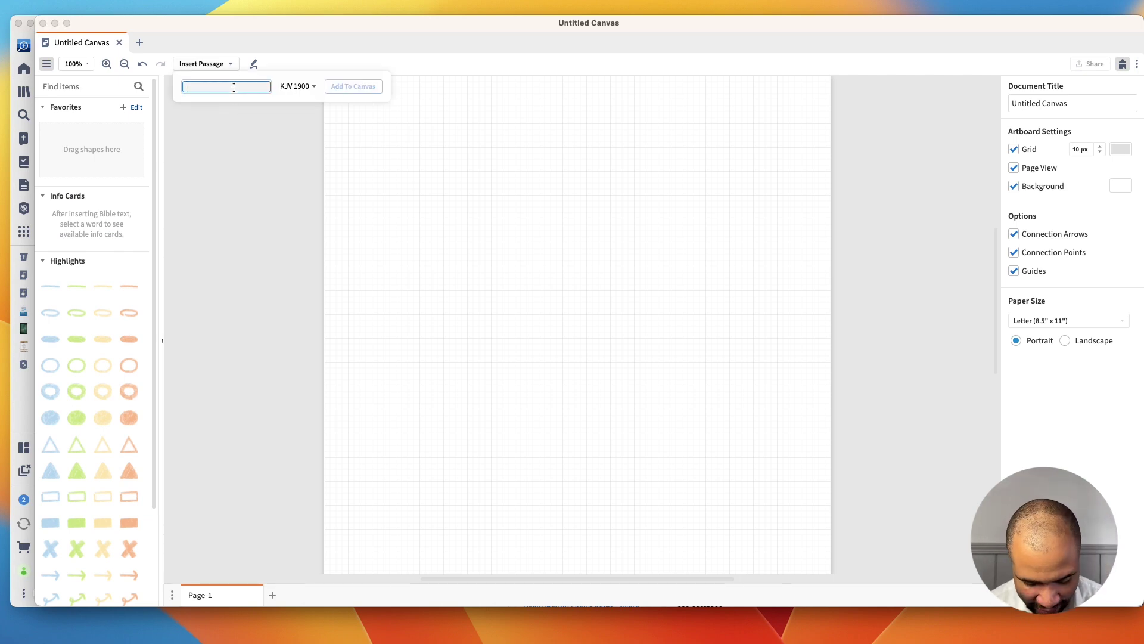
pyautogui.write('John 2')
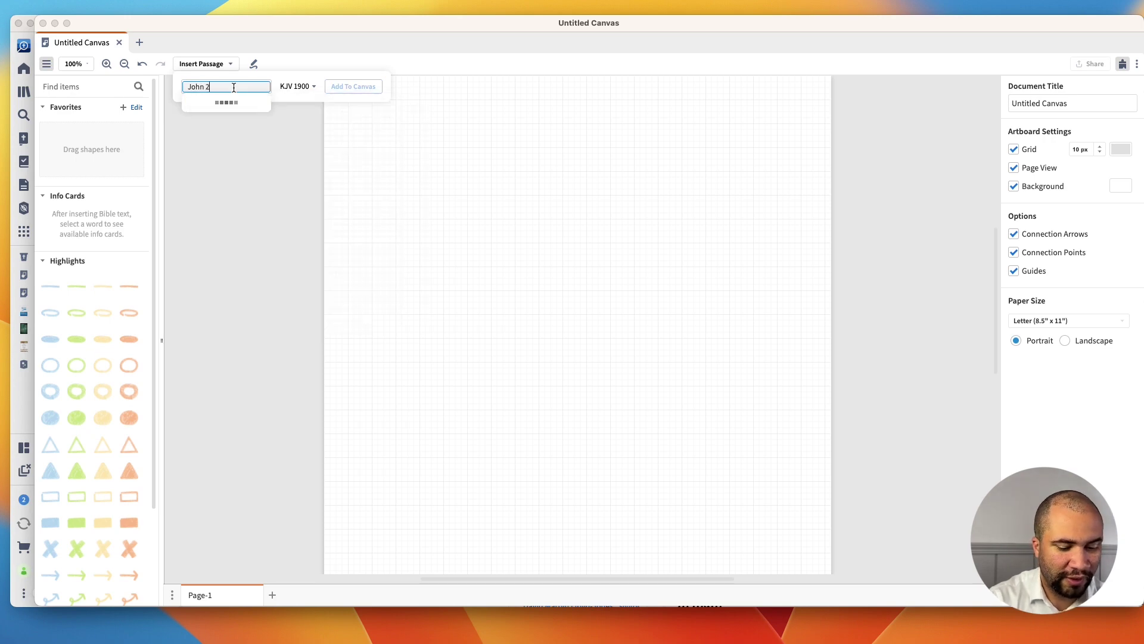
pyautogui.write(':12-15')
pyautogui.press('Return')
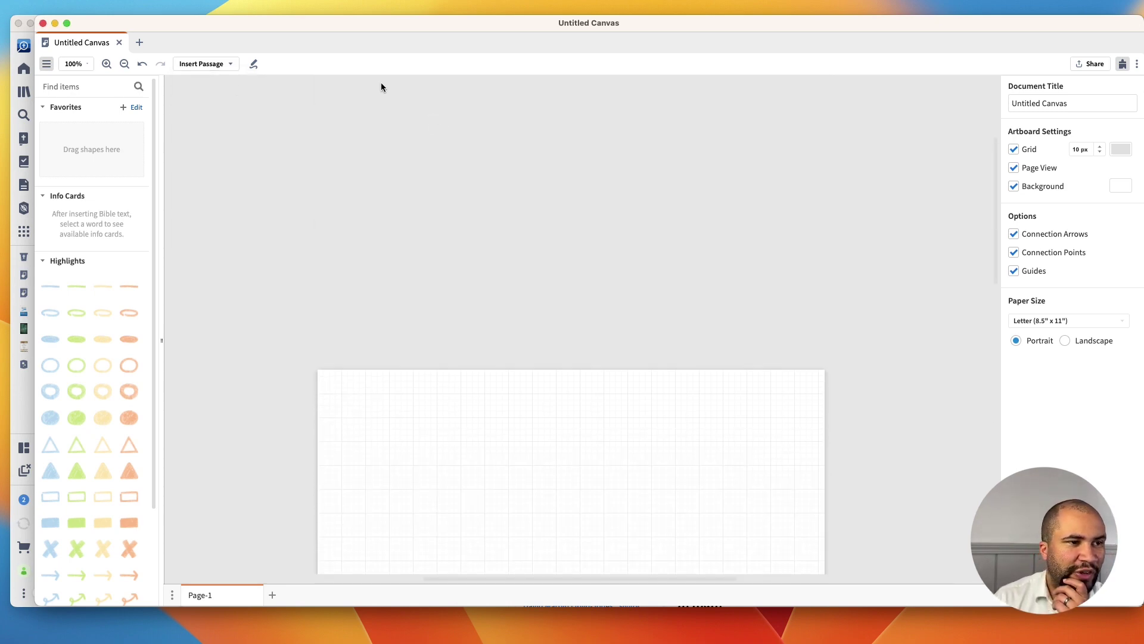
pyautogui.click(236, 65)
pyautogui.click(224, 87)
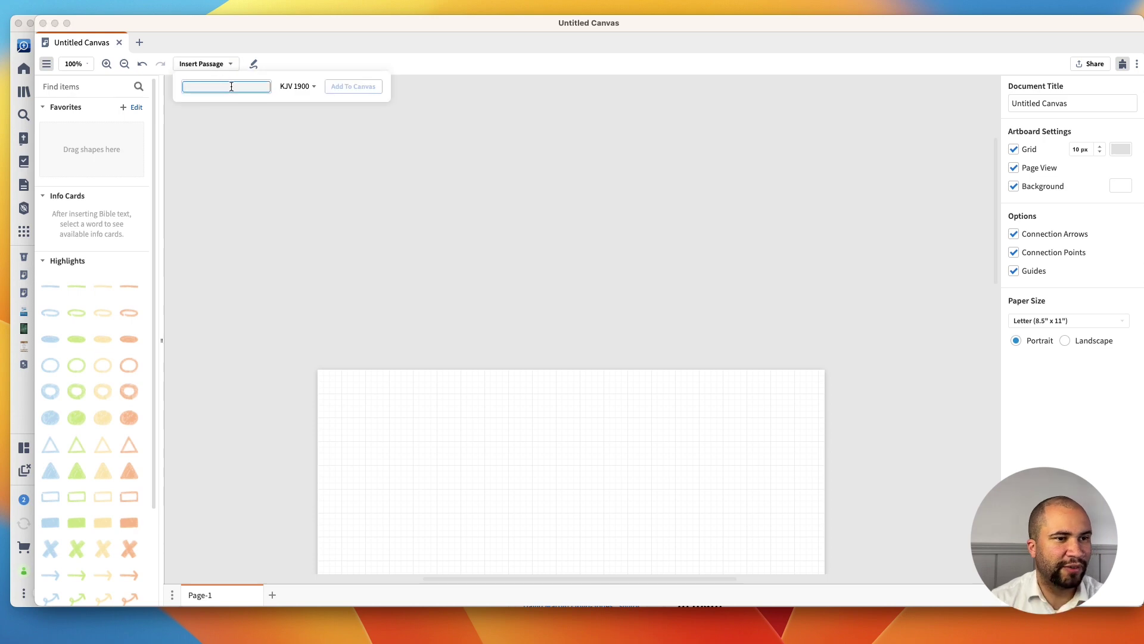
pyautogui.write('John 2')
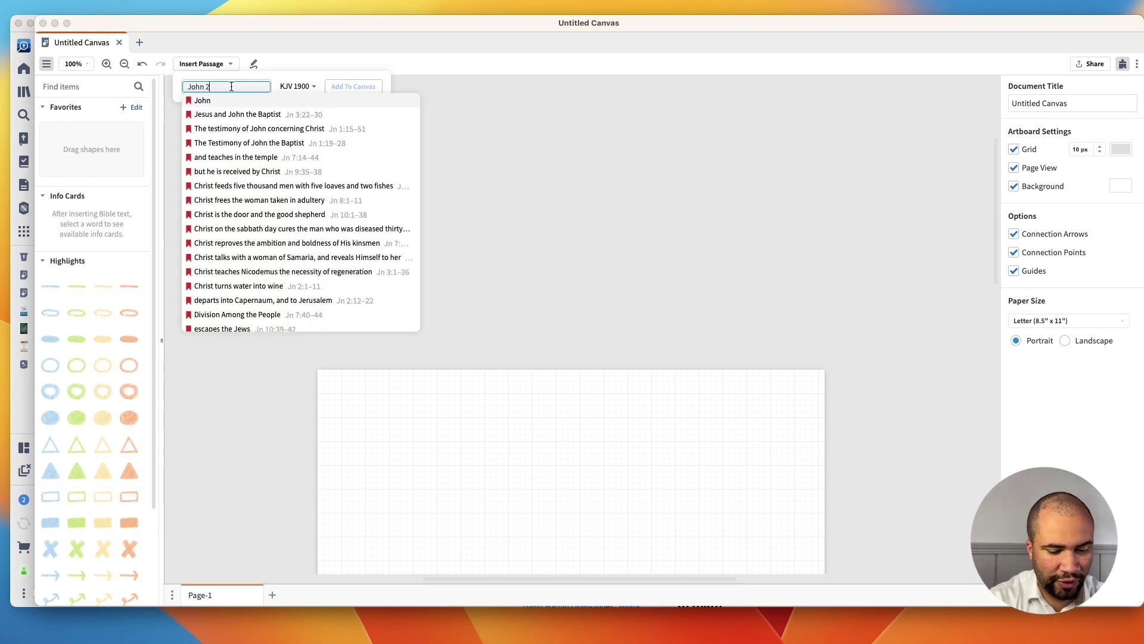
pyautogui.write(':12-15')
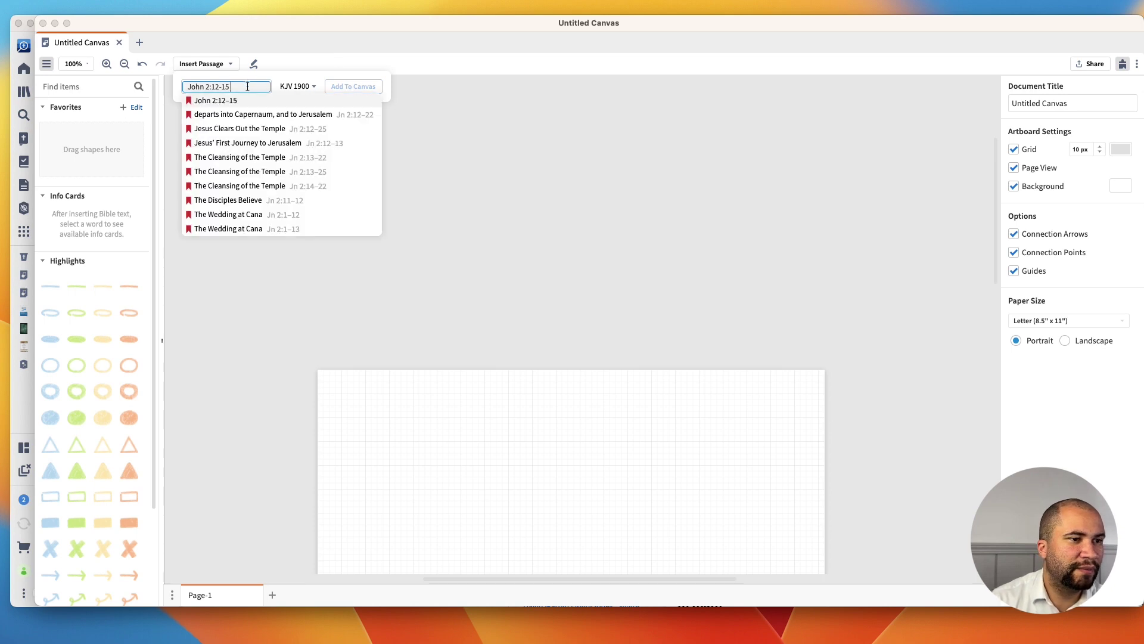
pyautogui.click(263, 99)
# Step: Add John 2:12–15 to the canvas and indent each 'he', 'and' and 'And' phrase onto its own line
pyautogui.click(352, 88)
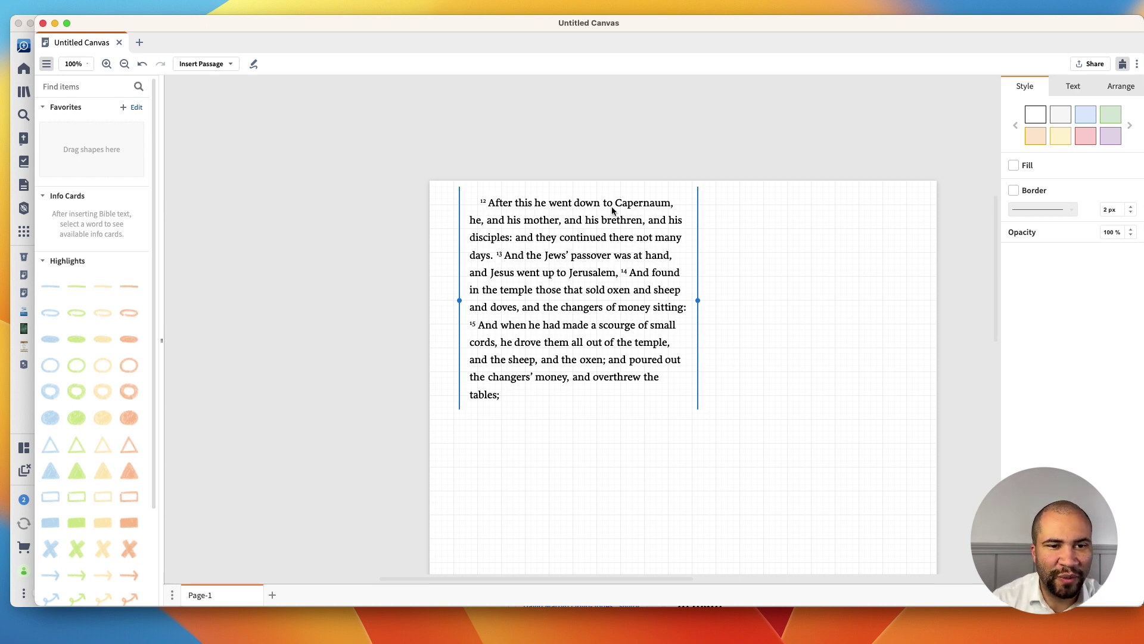
pyautogui.click(470, 221)
pyautogui.moveTo(469, 220); pyautogui.dragTo(519, 220)
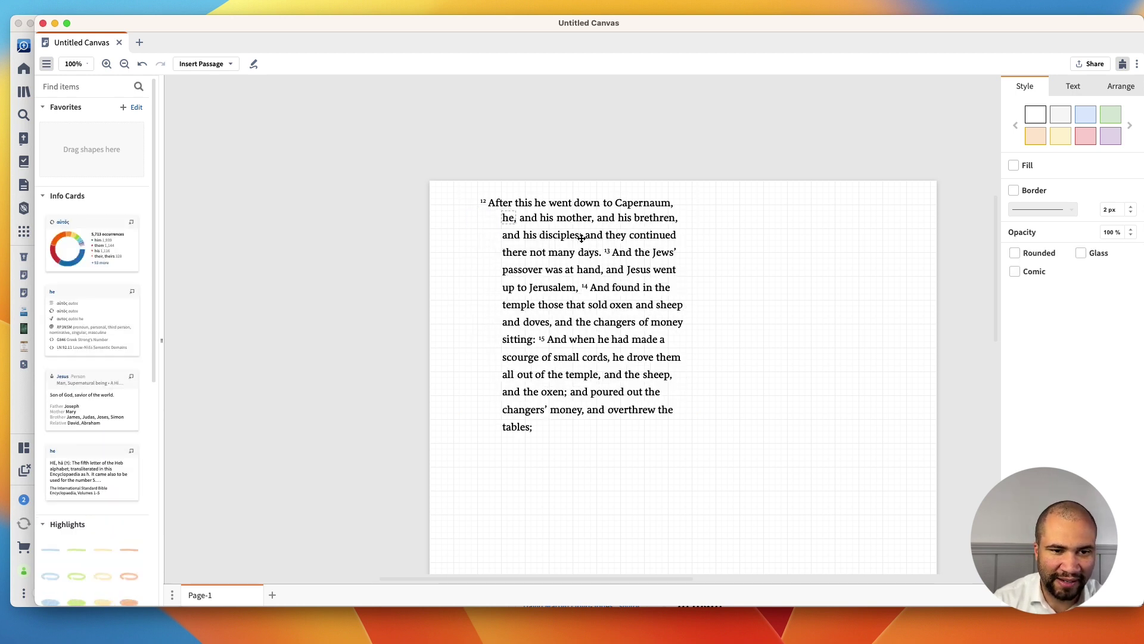
pyautogui.moveTo(594, 237); pyautogui.dragTo(500, 250)
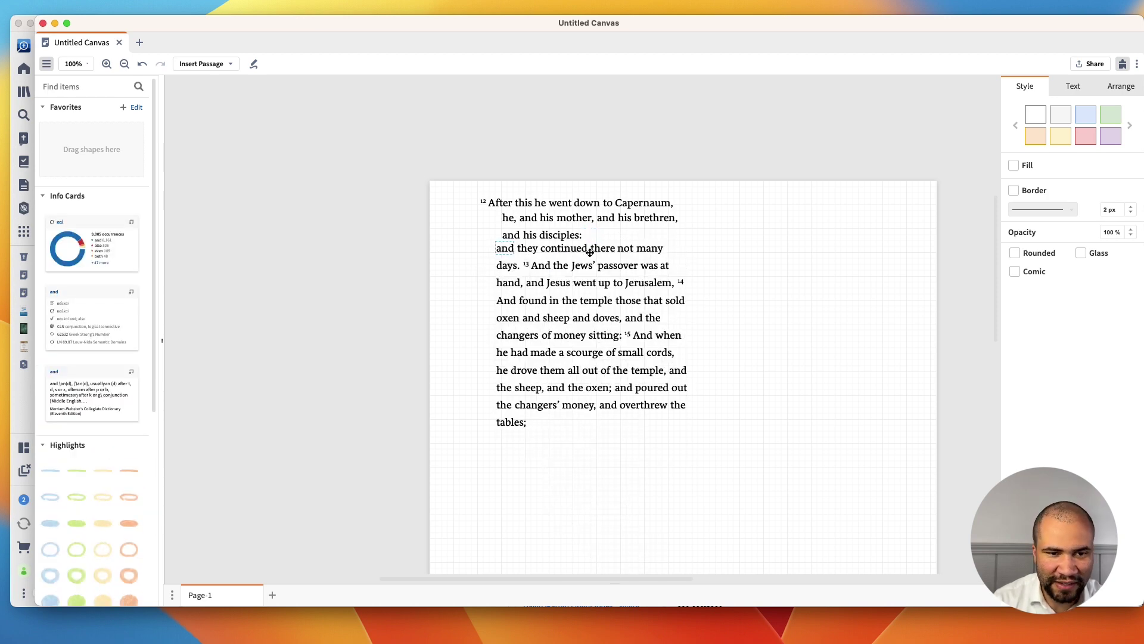
pyautogui.moveTo(547, 267); pyautogui.dragTo(500, 296)
pyautogui.moveTo(526, 247)
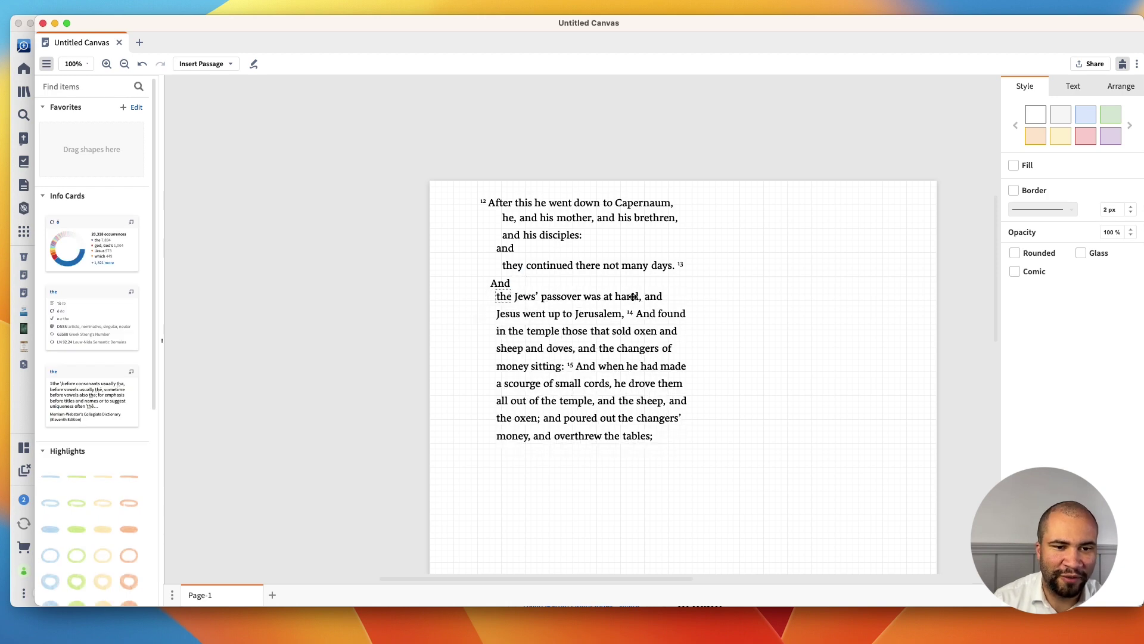
pyautogui.moveTo(650, 297); pyautogui.dragTo(505, 325)
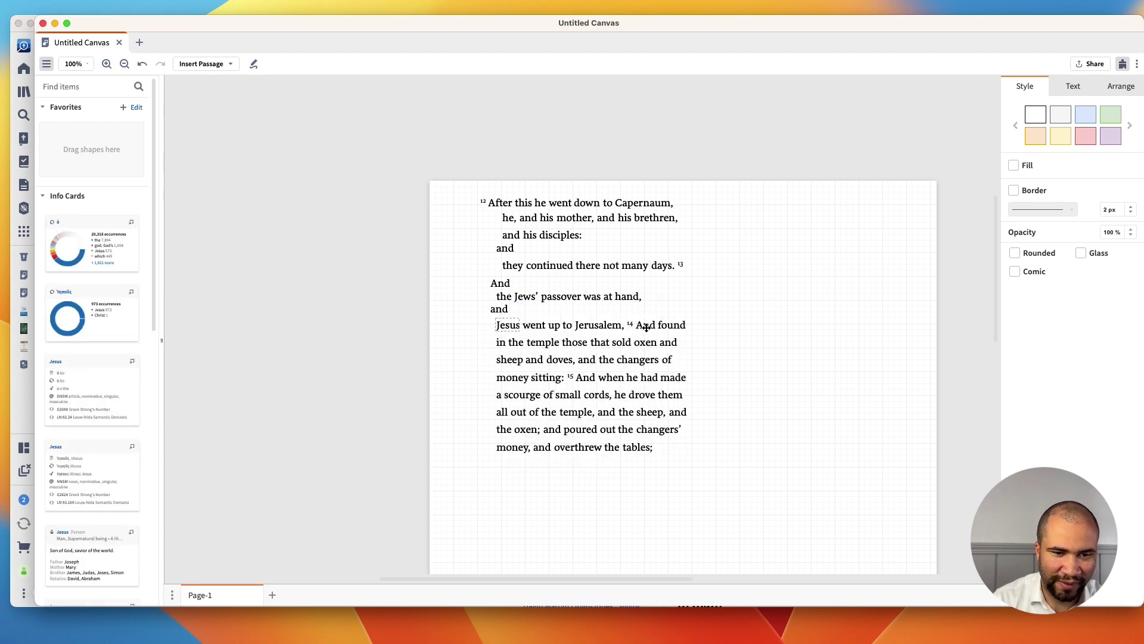
pyautogui.moveTo(646, 327); pyautogui.dragTo(532, 350)
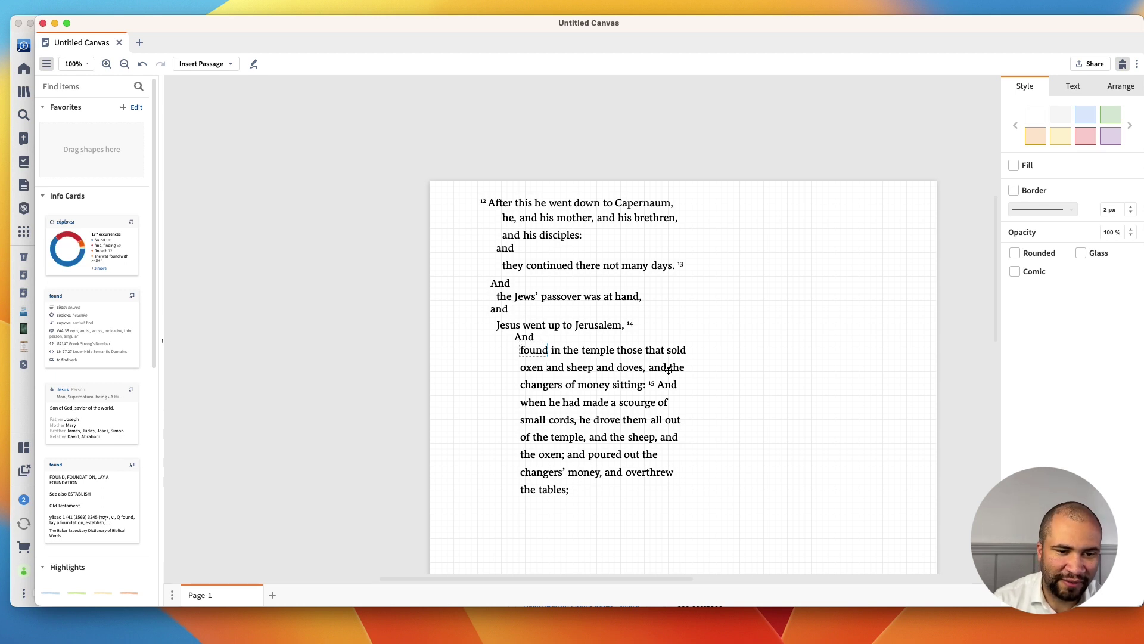
pyautogui.moveTo(667, 385); pyautogui.dragTo(560, 442)
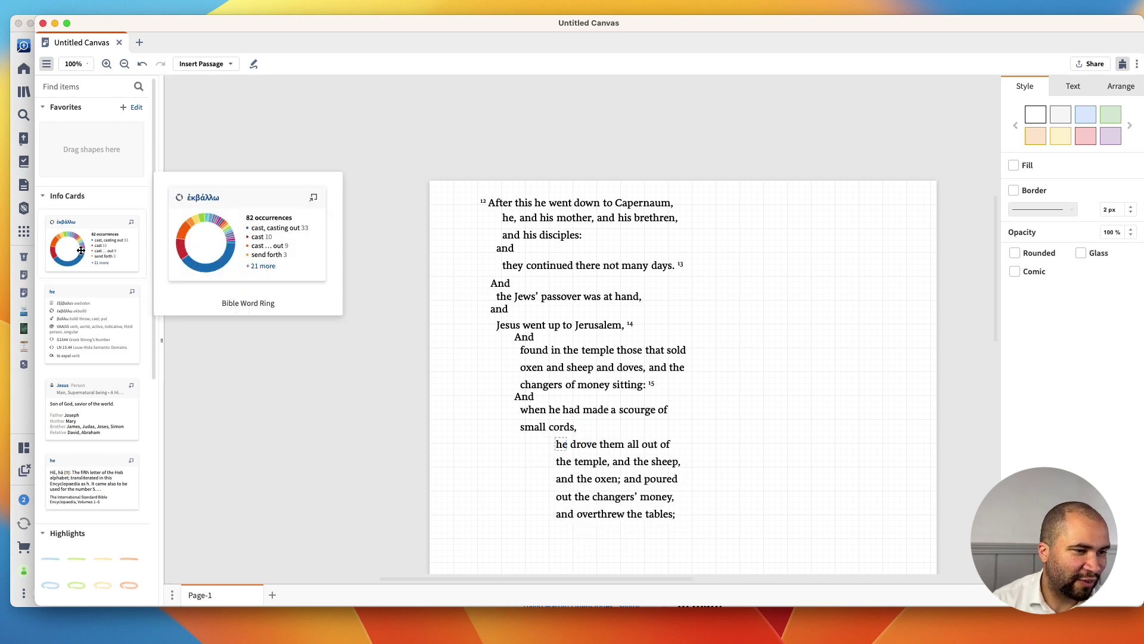
# Step: Place the μετά info card for 'After' beside the first verse
pyautogui.click(521, 203)
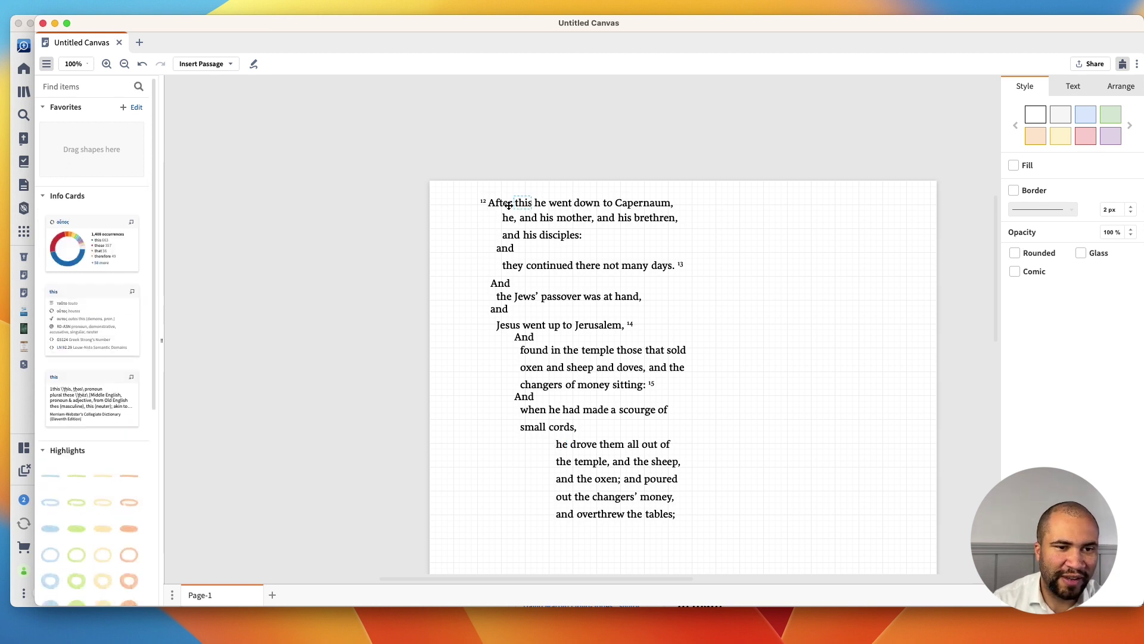
pyautogui.click(508, 205)
pyautogui.moveTo(937, 309); pyautogui.dragTo(709, 197)
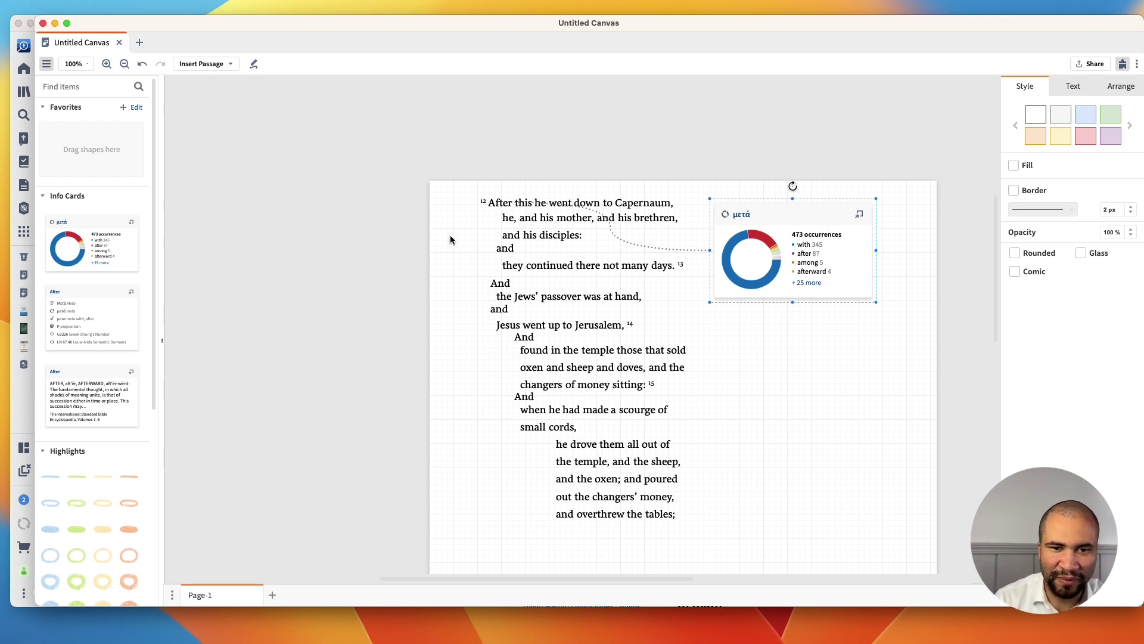
pyautogui.click(563, 303)
# Step: Add the φραγέλλιον card and the 'scourge' word card (G5416) beside verse 15
pyautogui.click(562, 299)
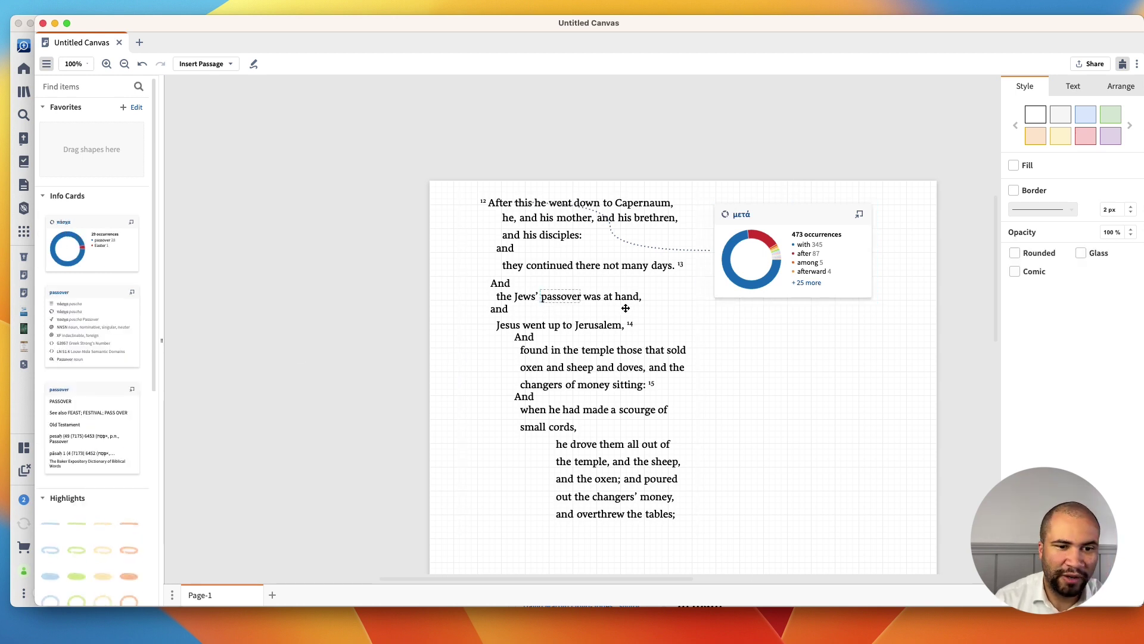
pyautogui.scroll(-2, 588, 367)
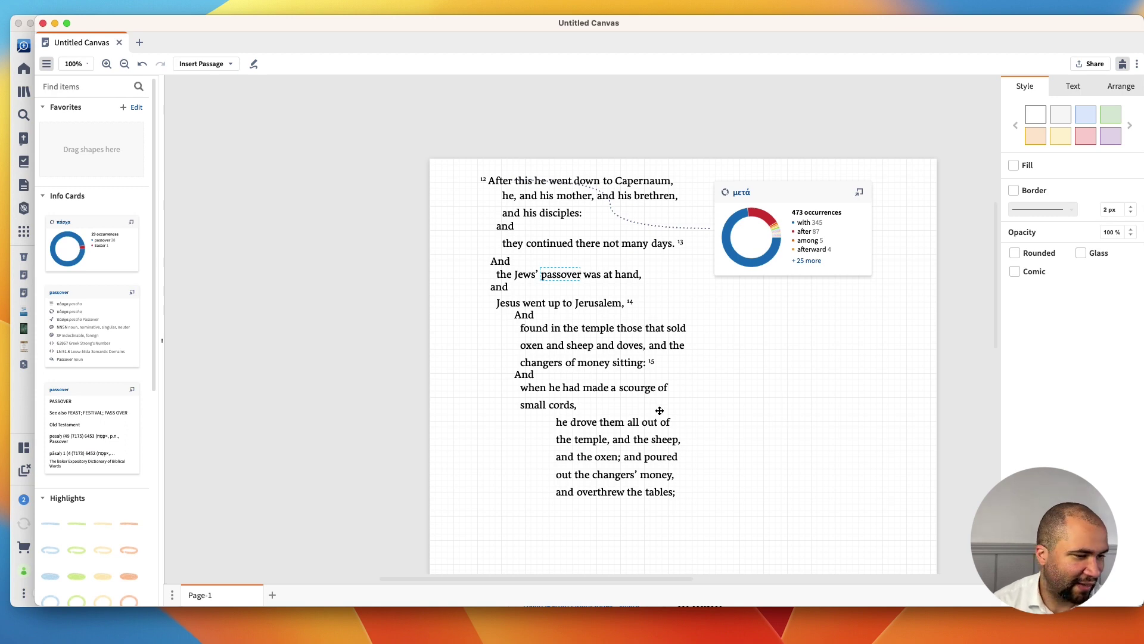
pyautogui.scroll(-5, 661, 436)
pyautogui.click(630, 310)
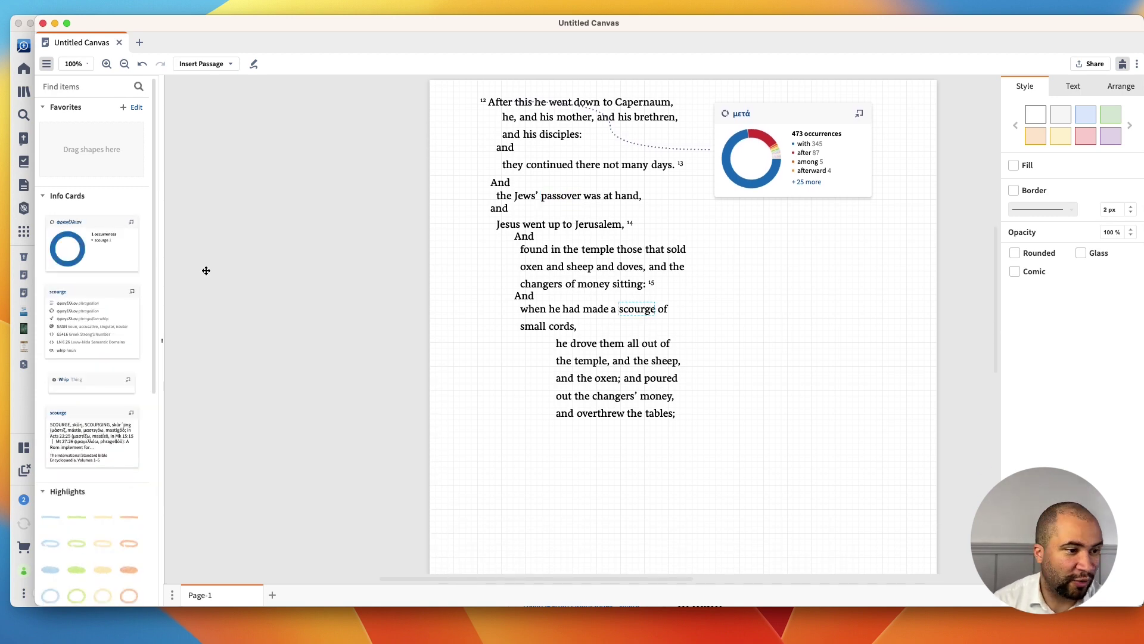
pyautogui.moveTo(632, 310); pyautogui.dragTo(737, 309)
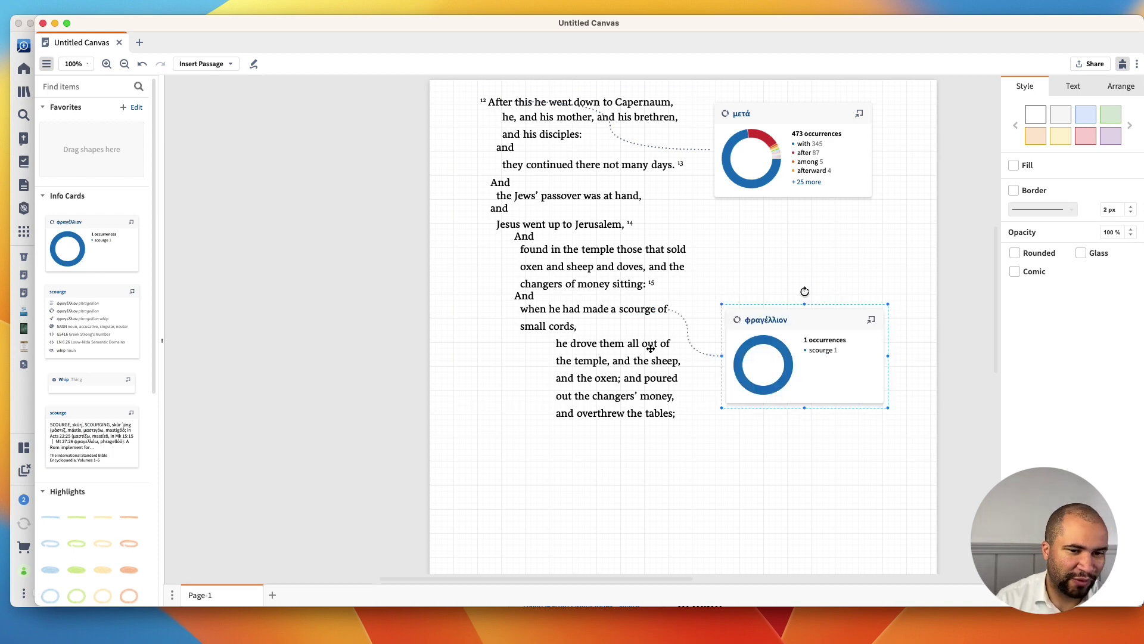
pyautogui.moveTo(84, 310); pyautogui.dragTo(723, 431)
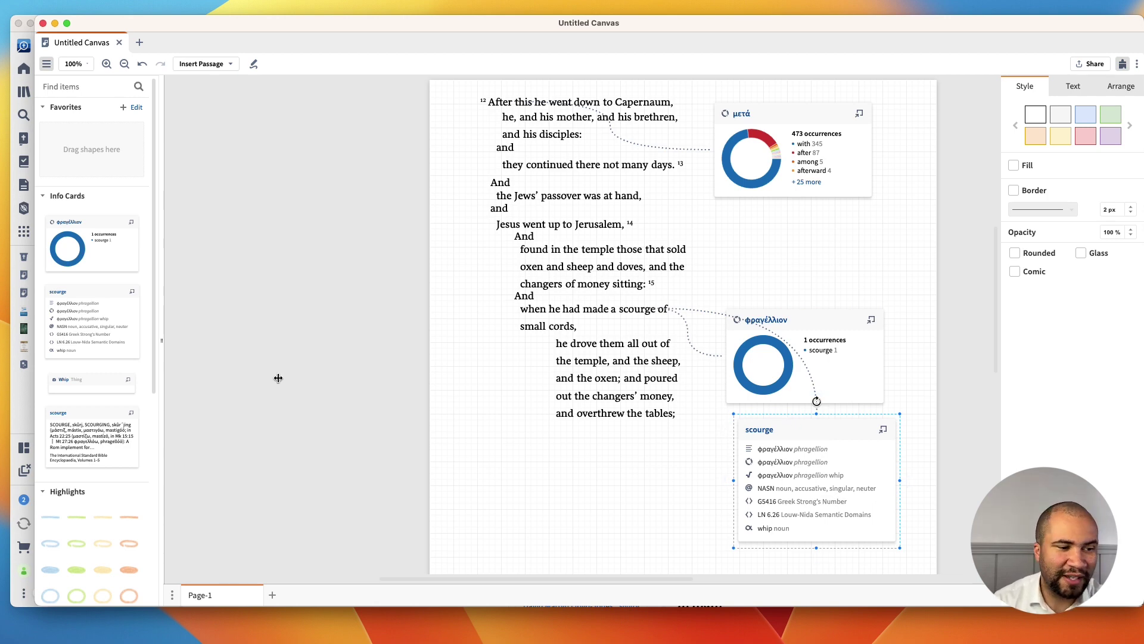
pyautogui.scroll(-4, 121, 398)
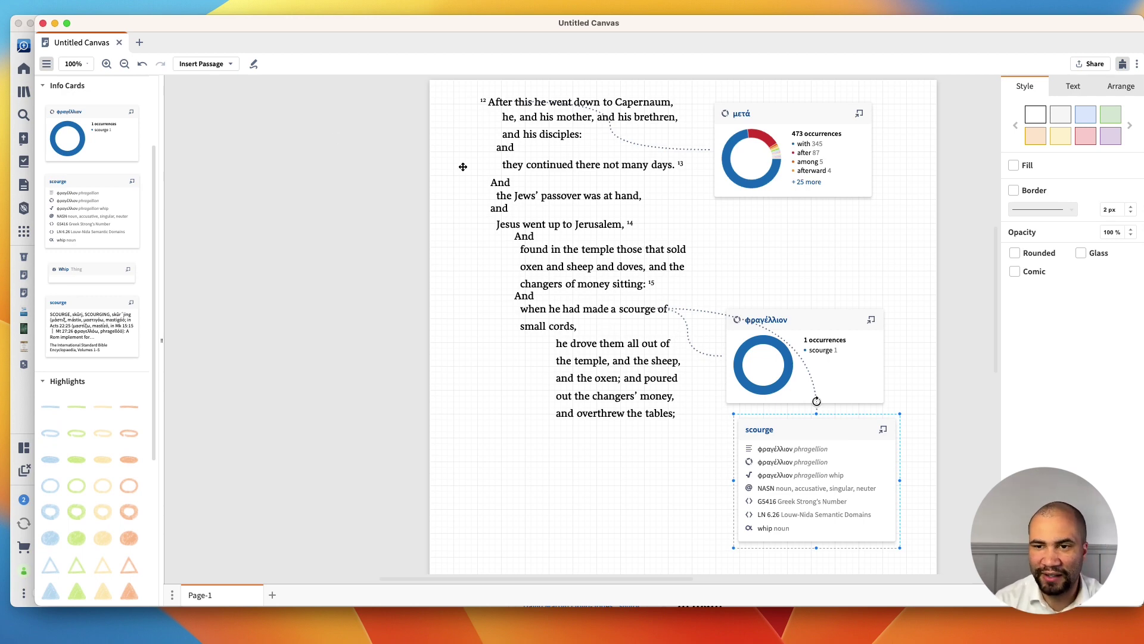
# Step: Close the Untitled Canvas and open the saved John 1:14-18 canvas from Documents
pyautogui.click(44, 24)
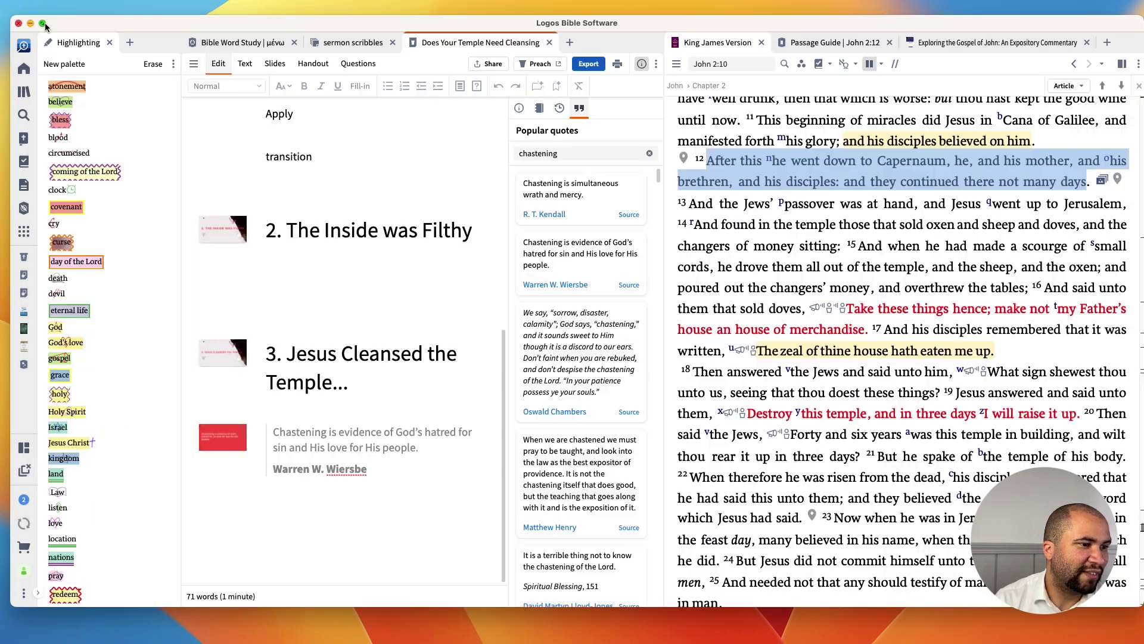
pyautogui.click(23, 230)
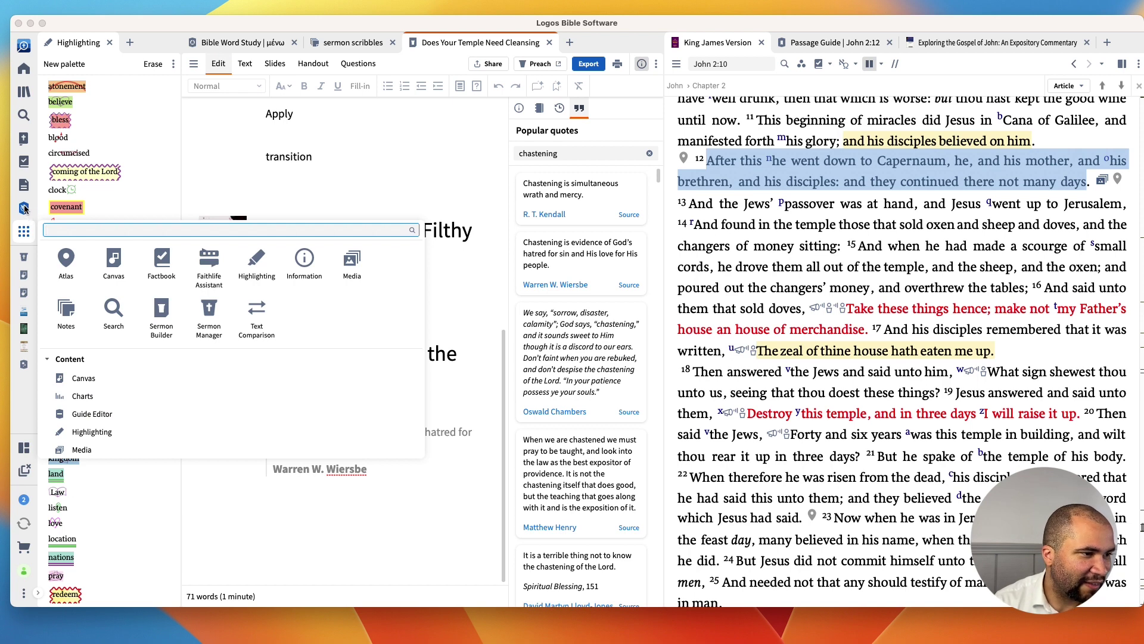
pyautogui.click(23, 184)
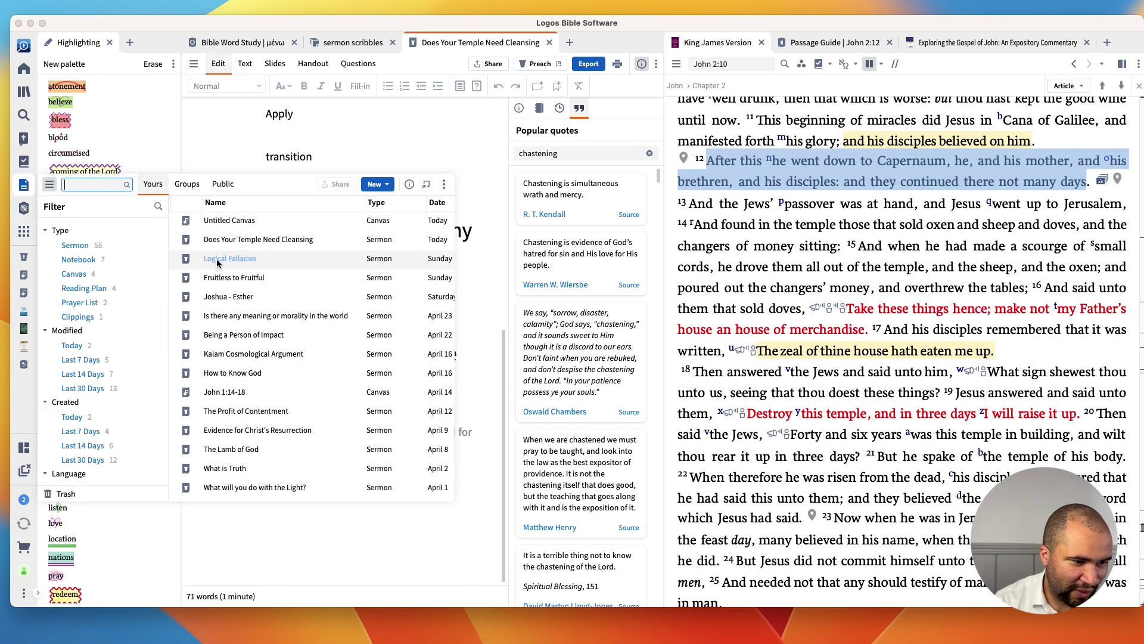
pyautogui.scroll(-5, 223, 274)
pyautogui.click(224, 286)
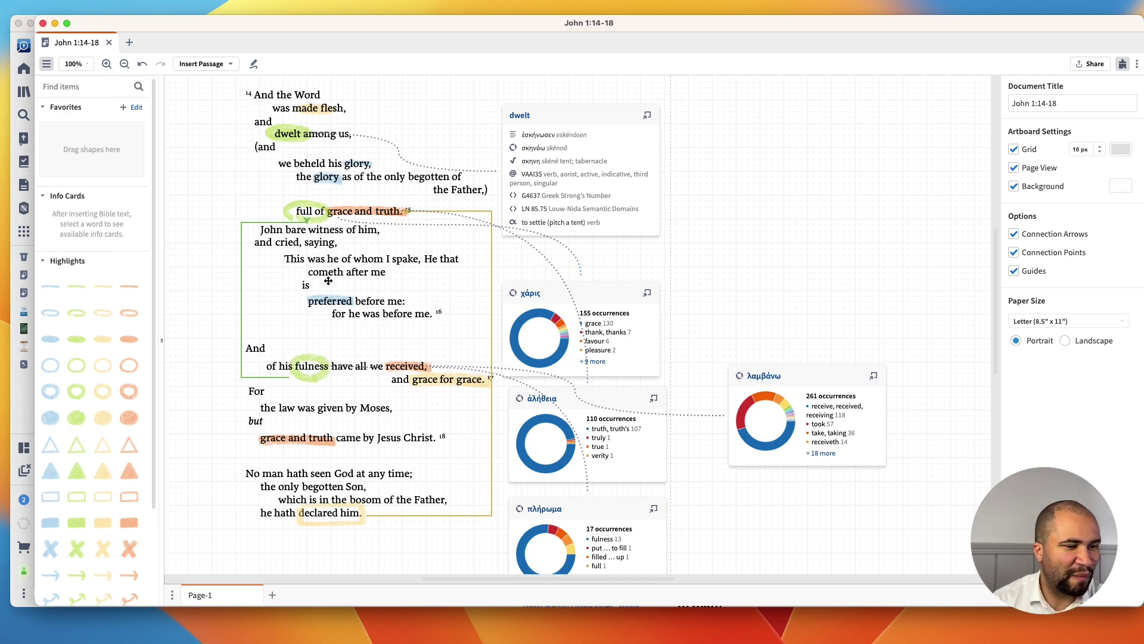
# Step: Review the John 1:14-18 canvas, close it, and return to the sermon's title and intro
pyautogui.scroll(-5, 327, 281)
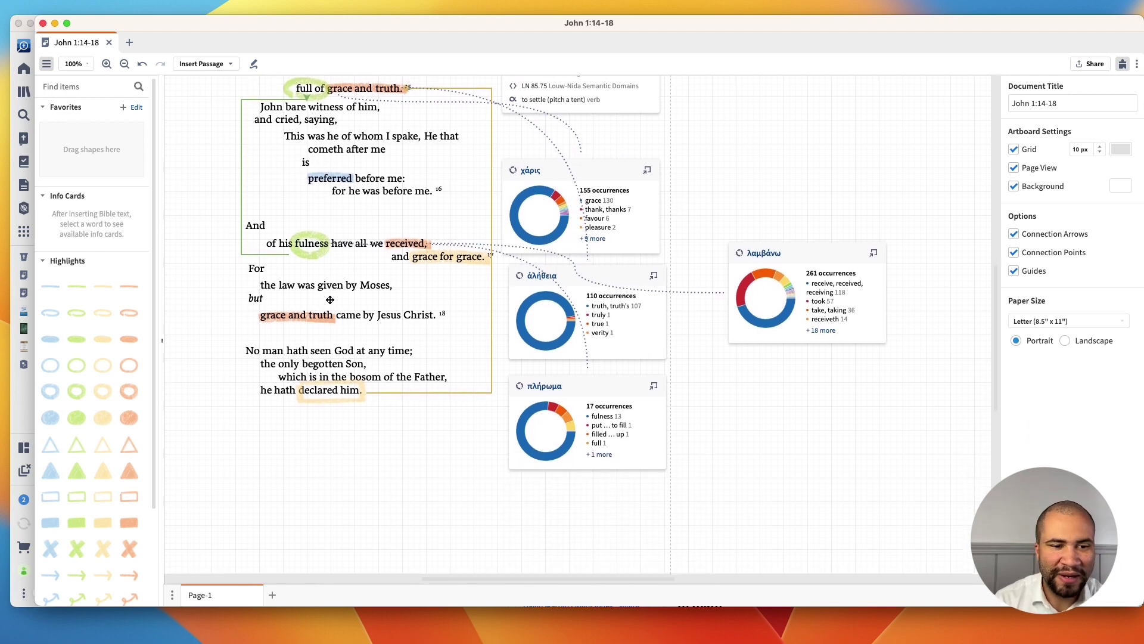
pyautogui.scroll(6, 331, 298)
pyautogui.scroll(3, 331, 298)
pyautogui.scroll(-5, 327, 295)
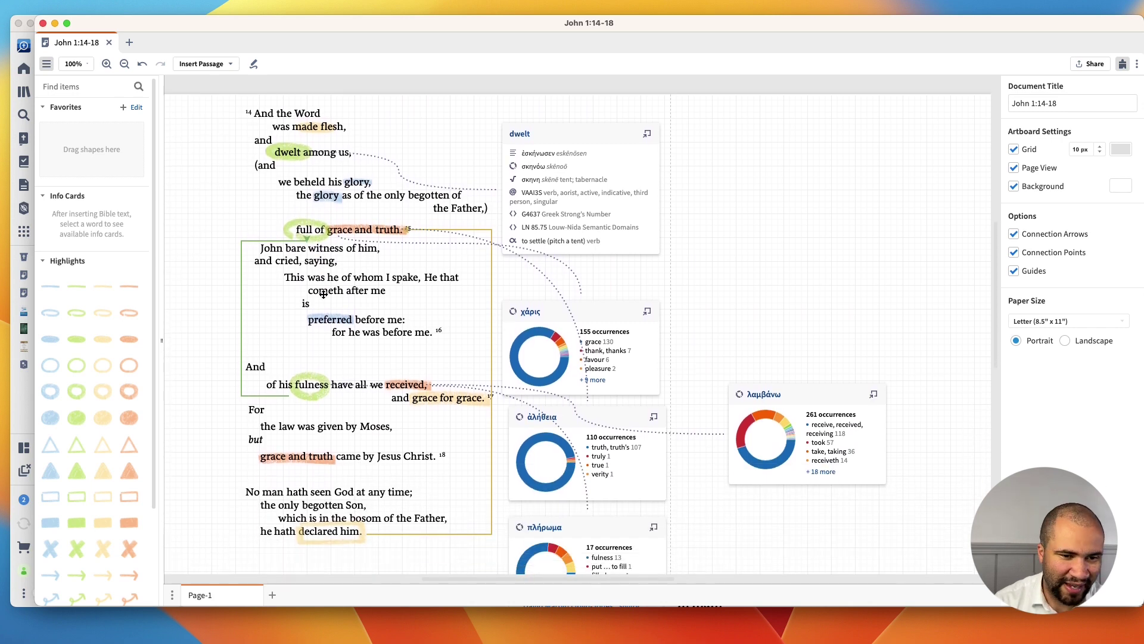
pyautogui.scroll(-1, 324, 294)
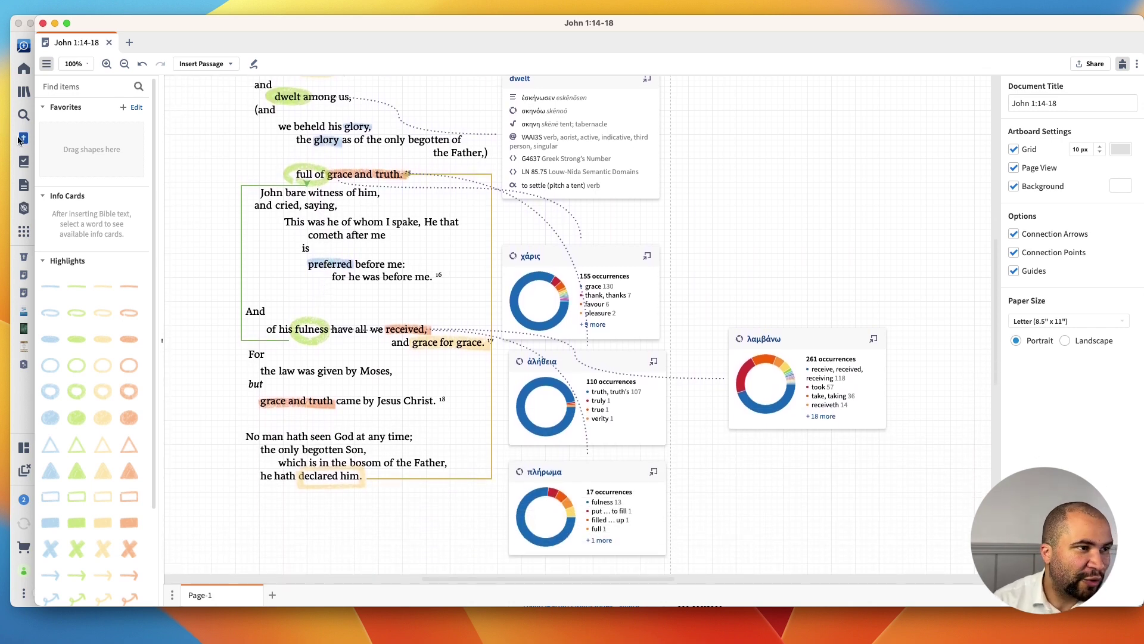
pyautogui.click(43, 24)
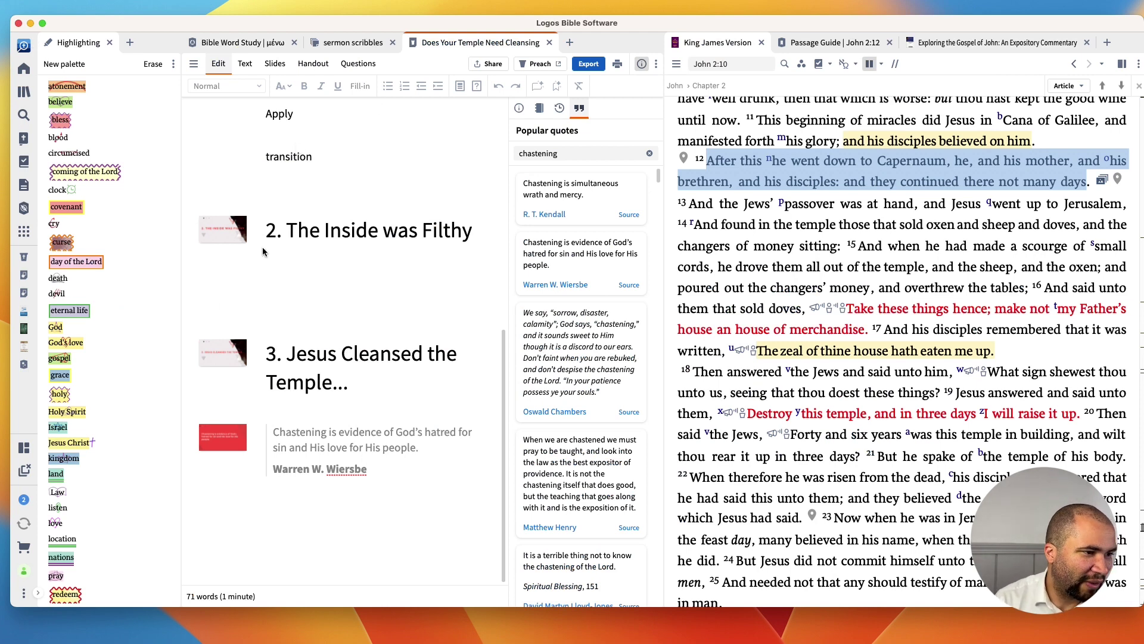
pyautogui.scroll(10, 323, 221)
pyautogui.scroll(4, 323, 221)
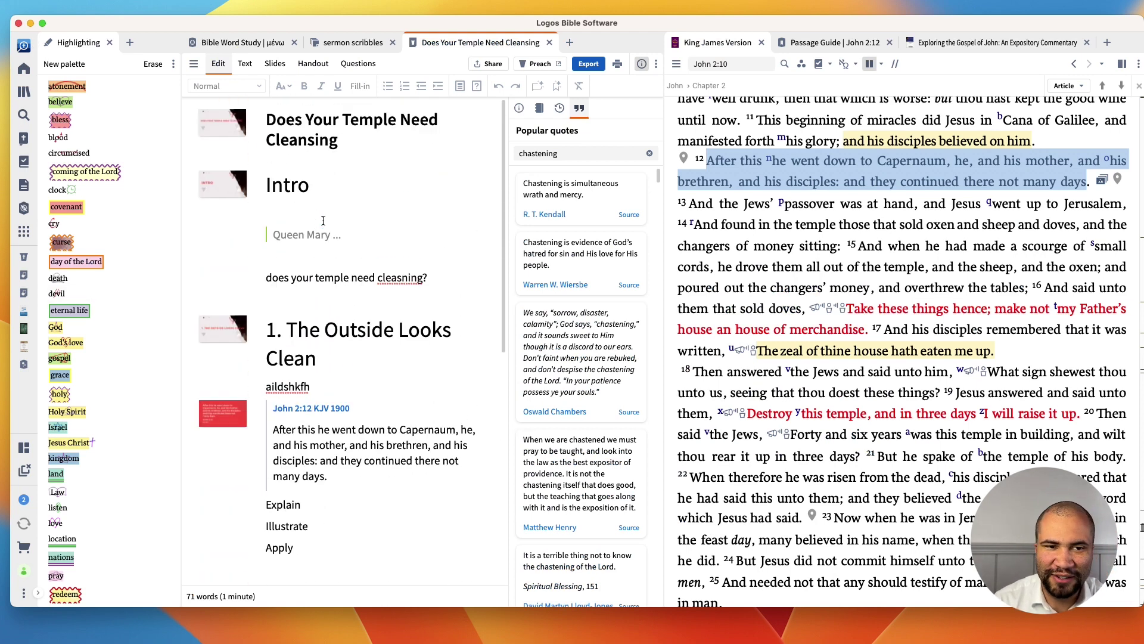
# Step: Open the sermon in Preaching Mode, page forward and back, and check the 30 m timer
pyautogui.click(536, 66)
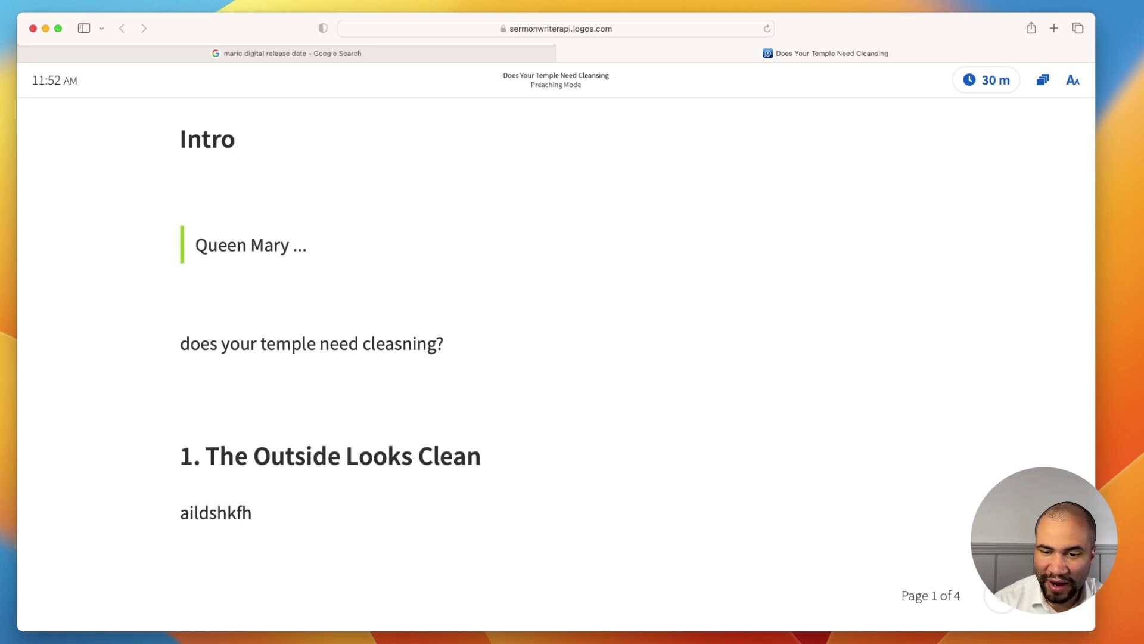
pyautogui.click(1058, 614)
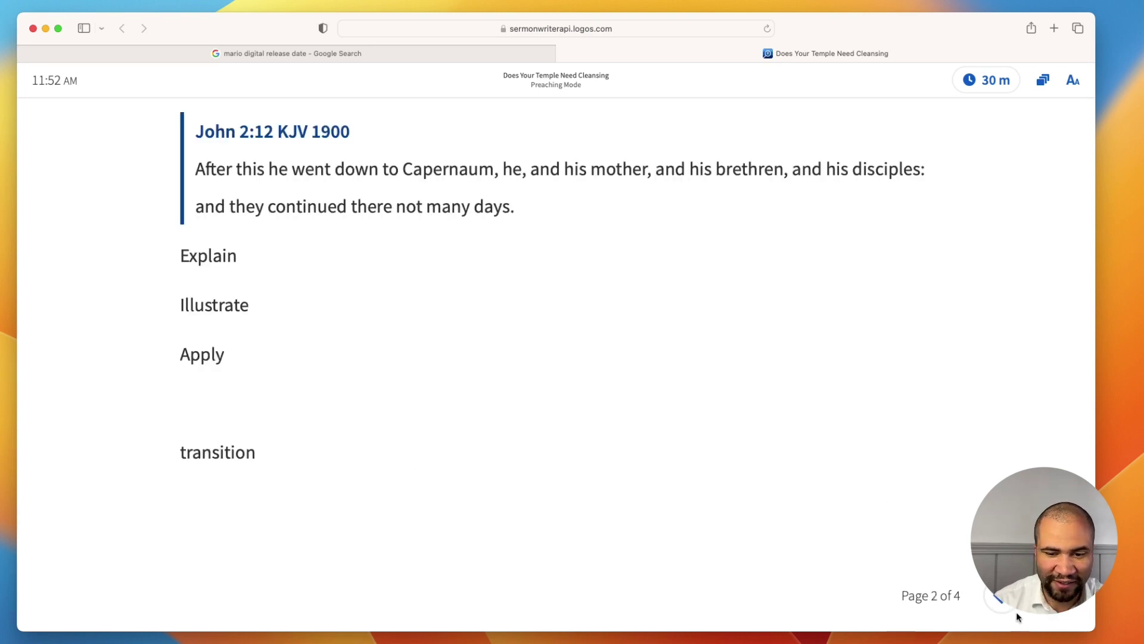
pyautogui.click(1000, 598)
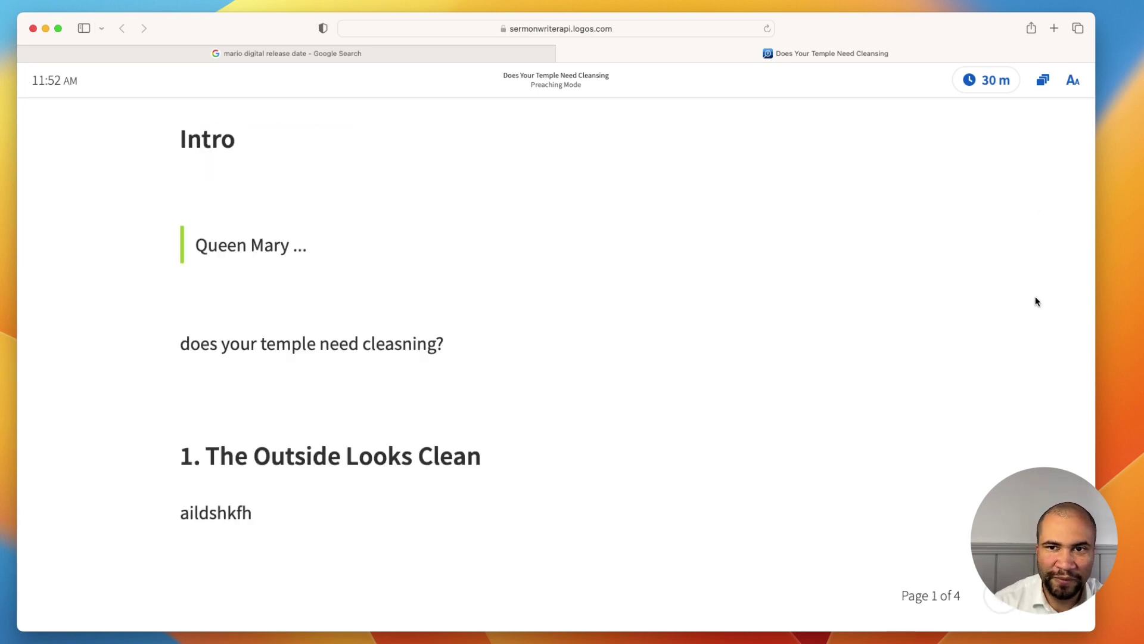
pyautogui.click(999, 87)
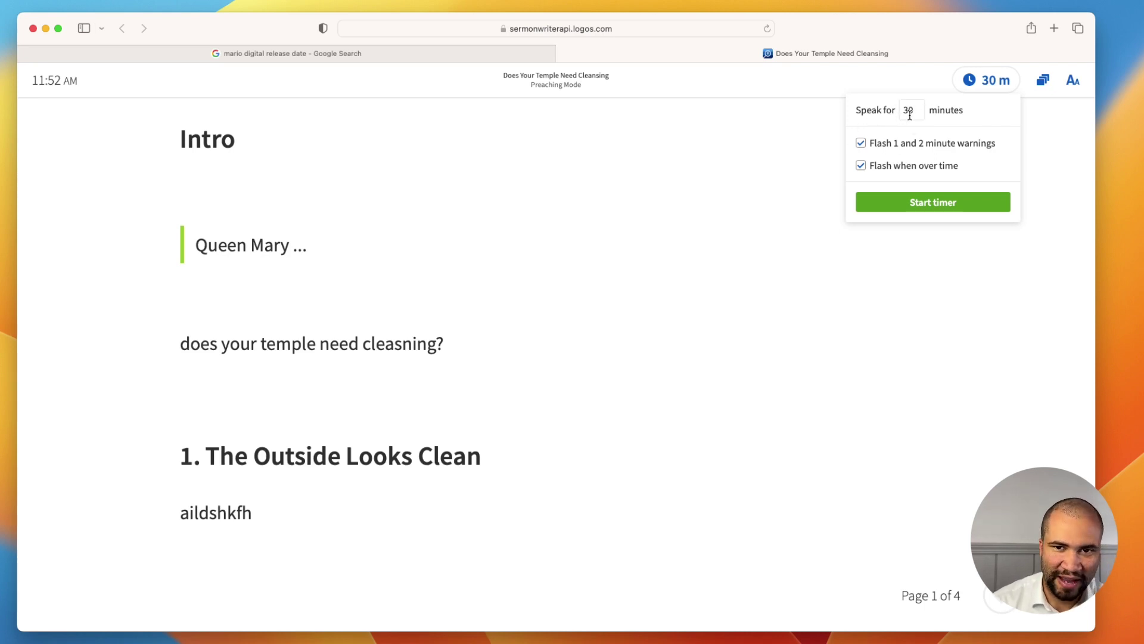
pyautogui.click(762, 196)
# Step: Toggle slide thumbnails, view the Aa text settings, then switch back to Logos
pyautogui.click(1044, 81)
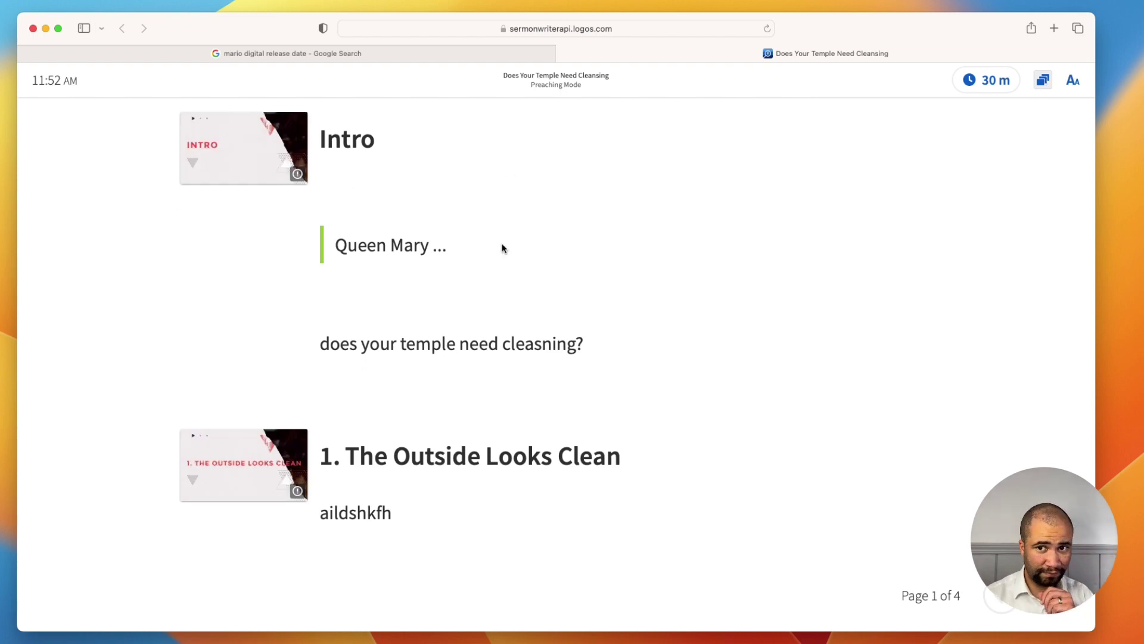
pyautogui.click(1045, 81)
pyautogui.click(1072, 82)
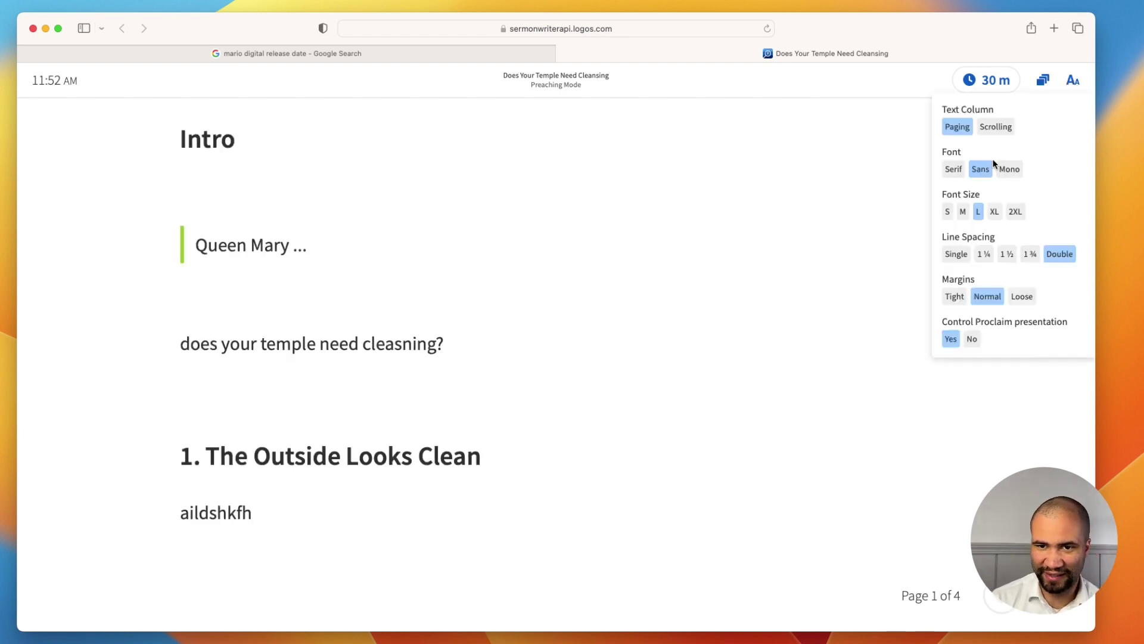
pyautogui.click(870, 194)
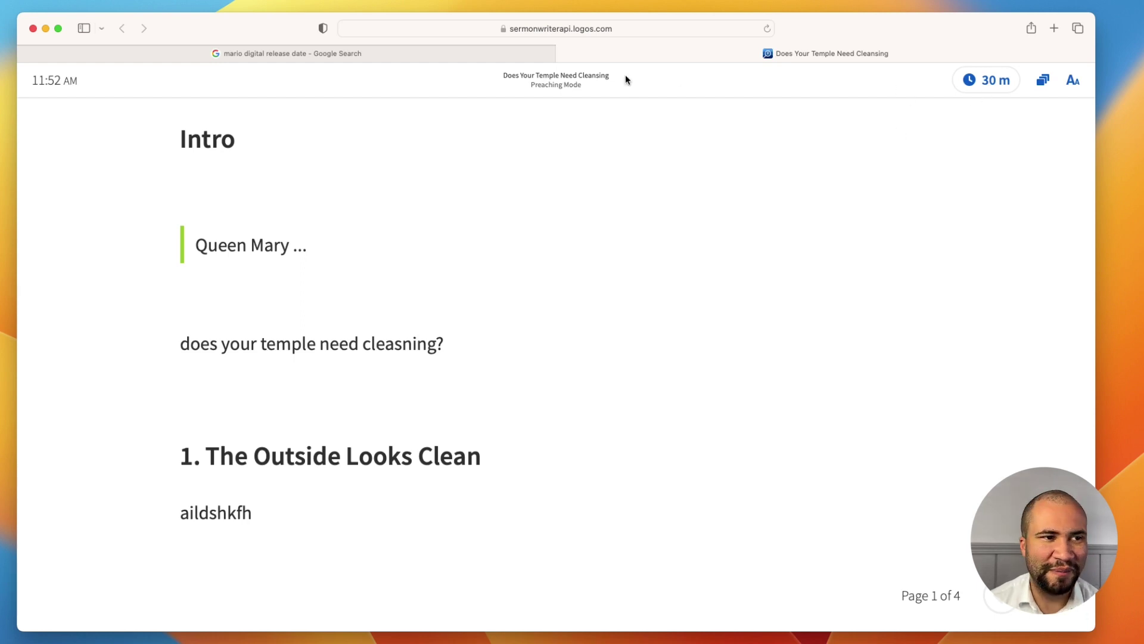
pyautogui.press('super+Tab')
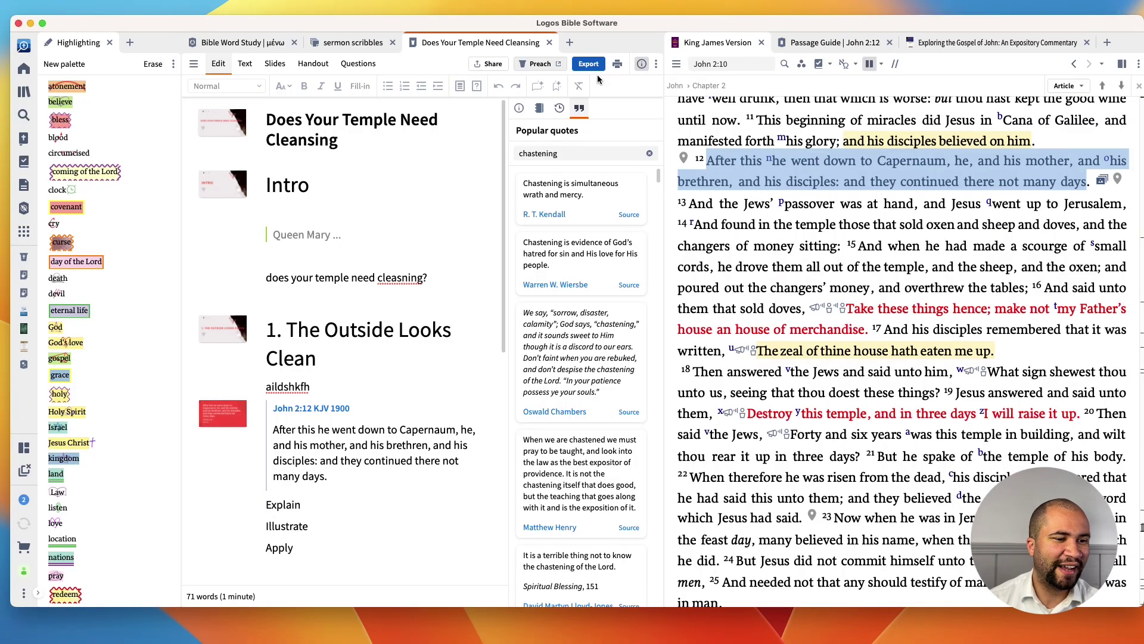
pyautogui.hotkey('ctrl', 'Left')
pyautogui.hotkey('ctrl', 'Right')
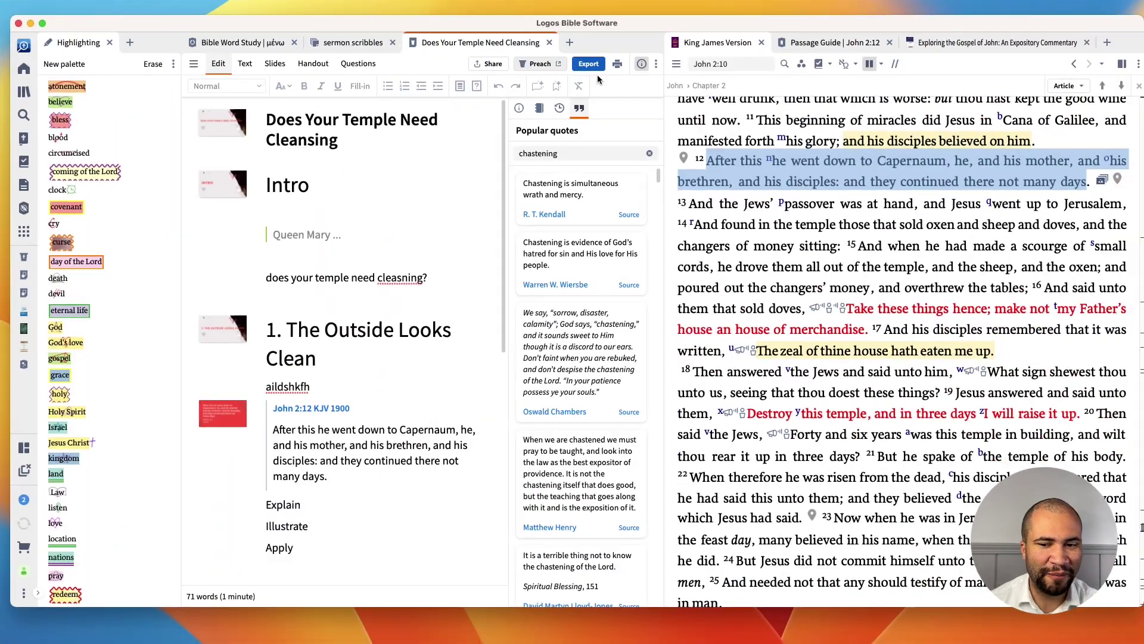